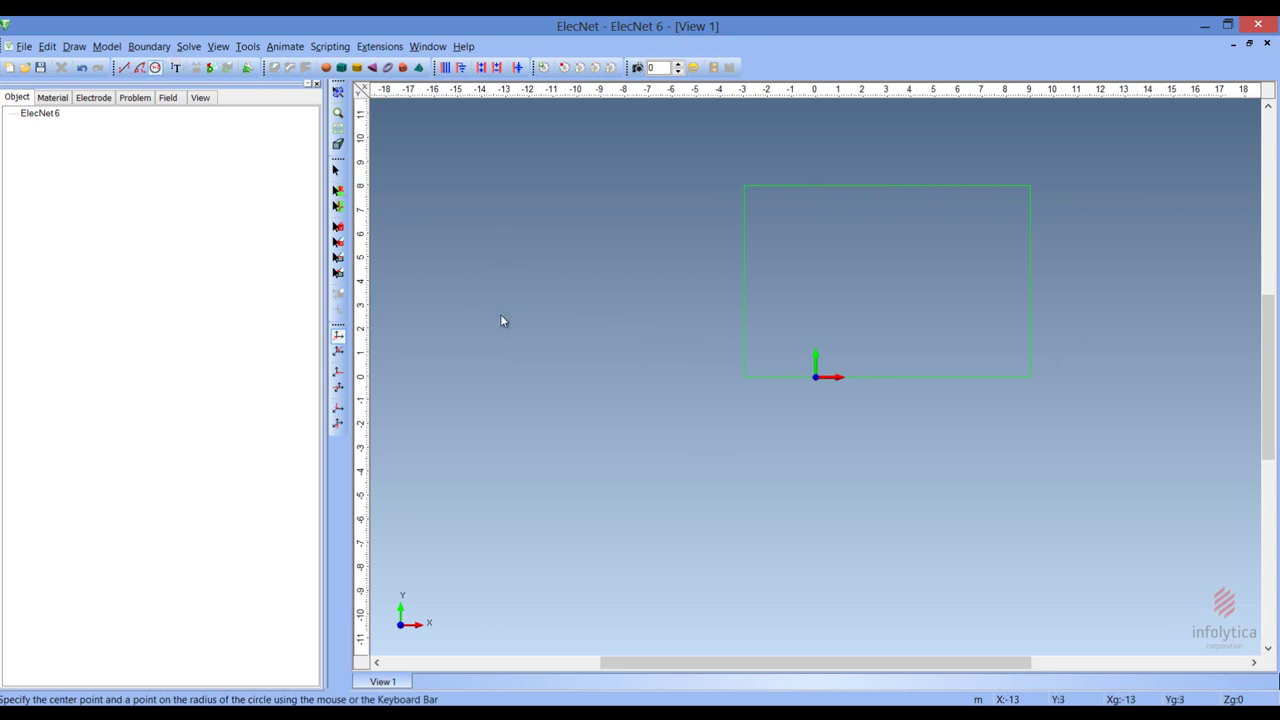
Step: Draw a circle centred at (-13, 3) with a radius of about 4.5 m and an arc centred at (2, -5) starting at (5, -2)
left_click(611, 271)
left_click(141, 68)
left_click(868, 497)
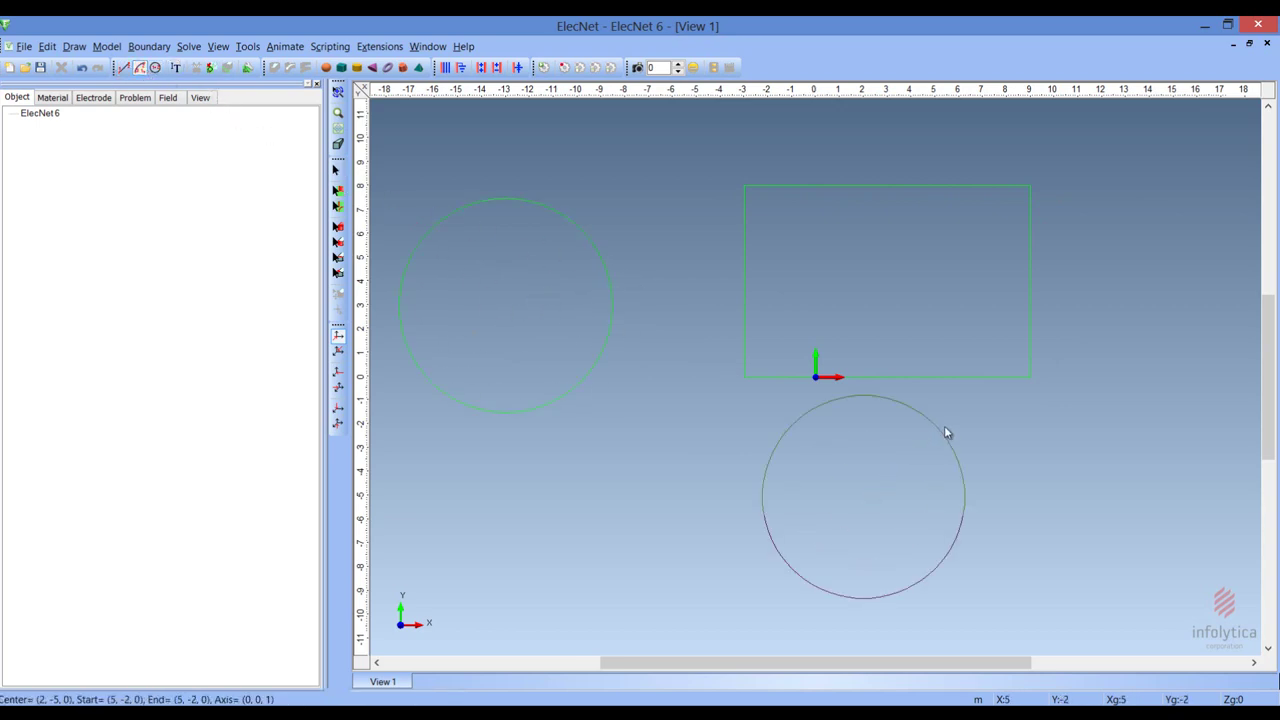
left_click(944, 425)
left_click(698, 392)
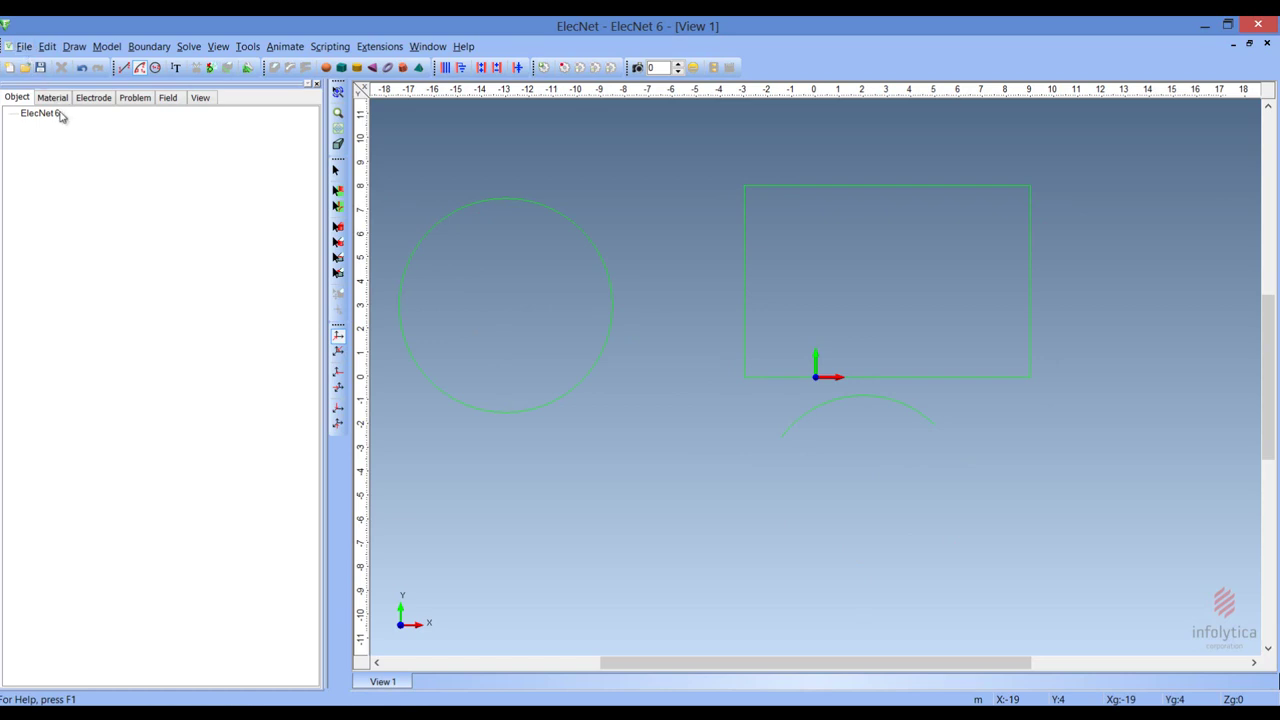
Step: Start a new model without saving the sketch and import the AutoCAD DXF file Shed Structure (Axisymmetric section)
left_click(10, 67)
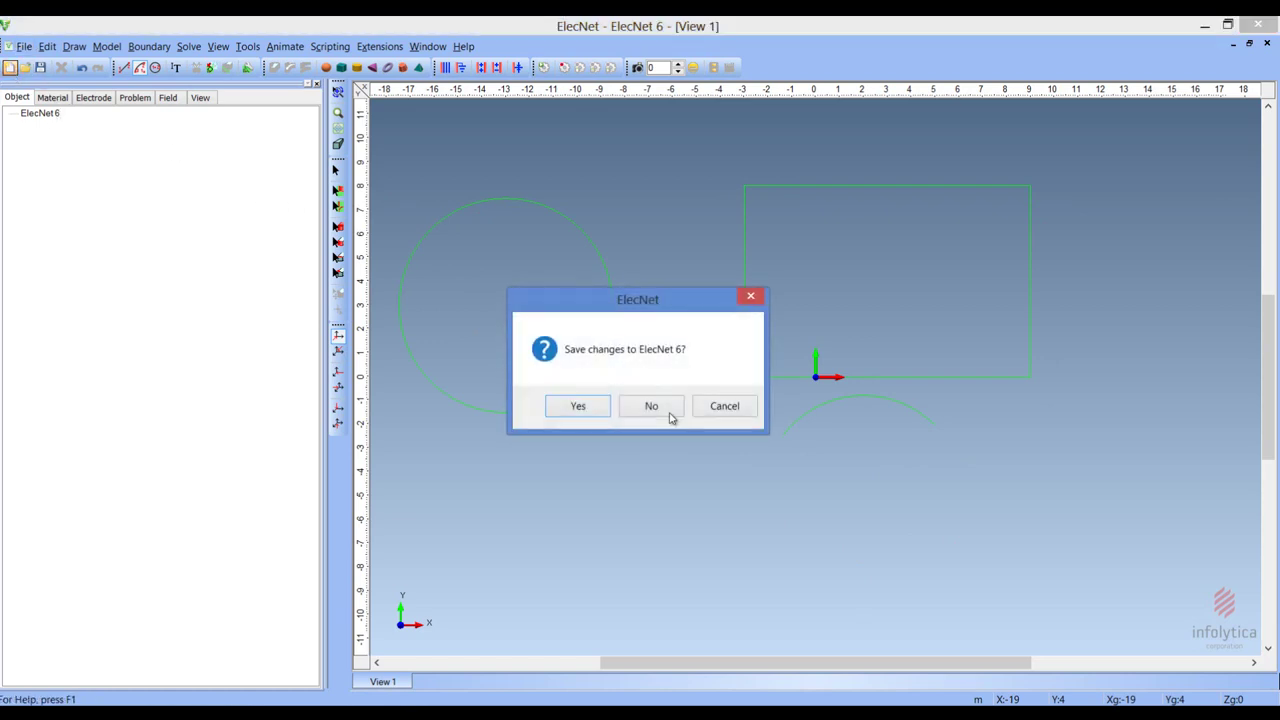
left_click(670, 410)
left_click(24, 47)
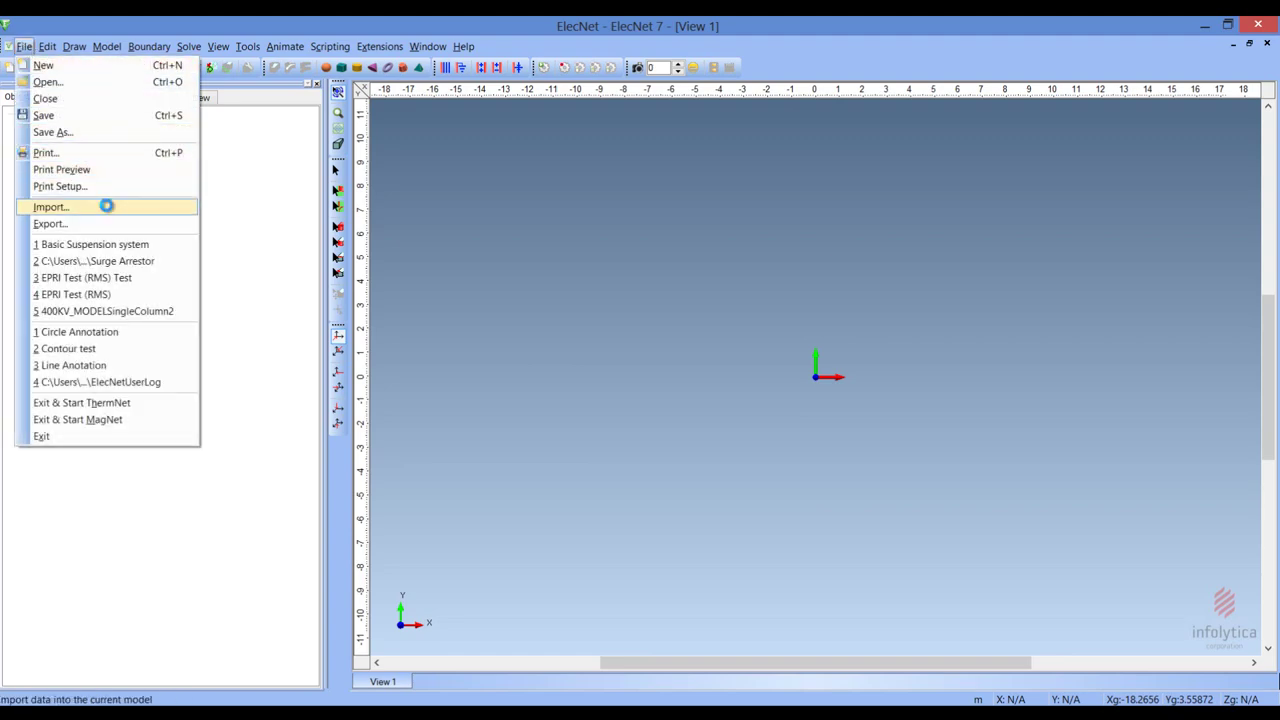
left_click(106, 206)
left_click(701, 480)
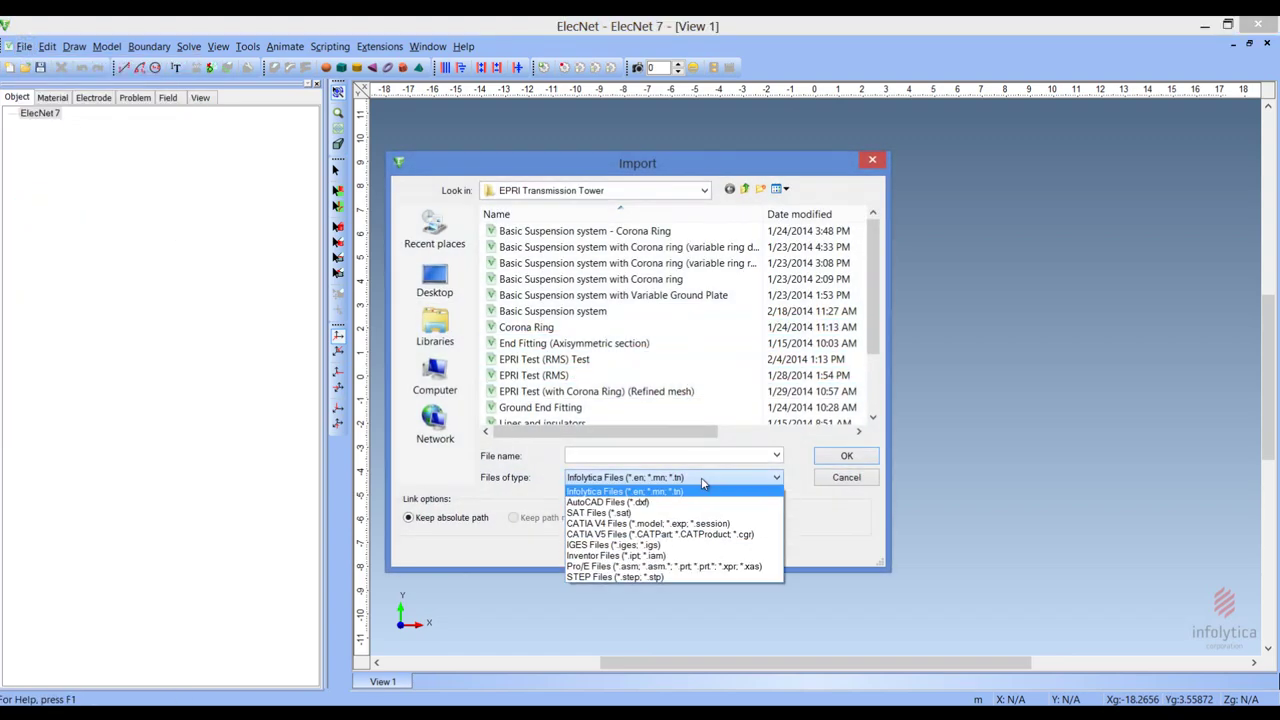
left_click(700, 503)
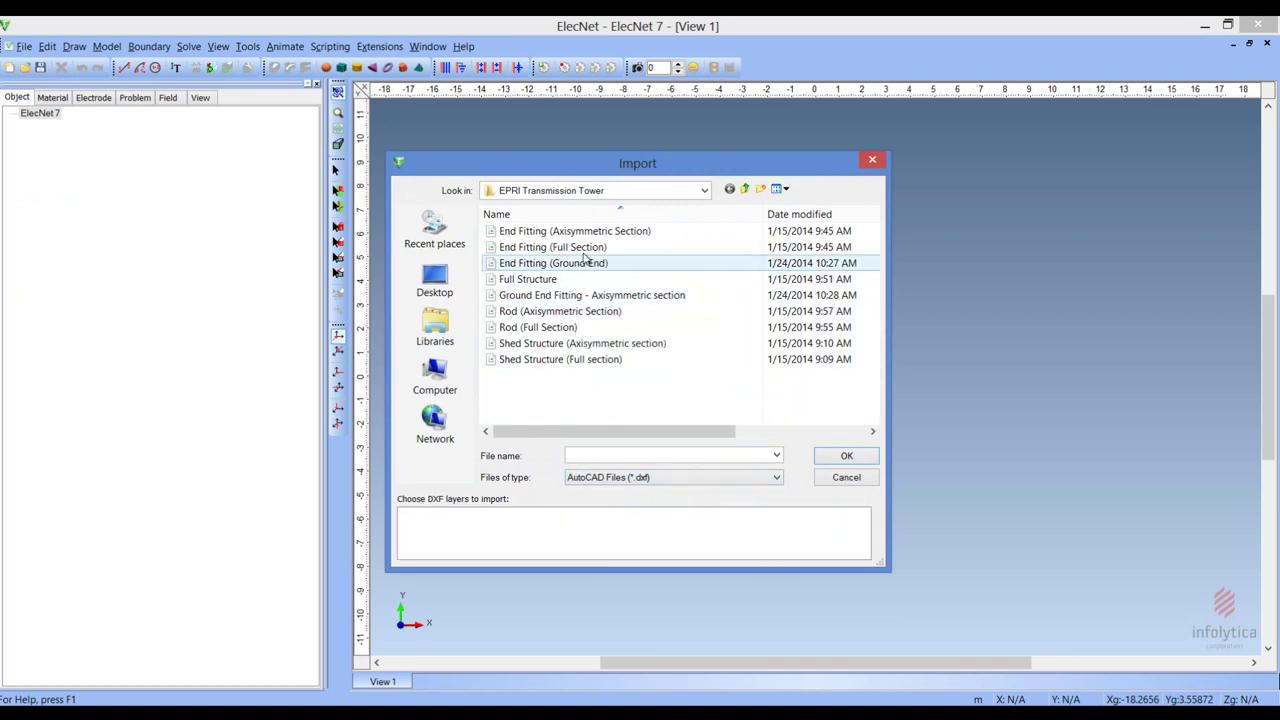
left_click(630, 349)
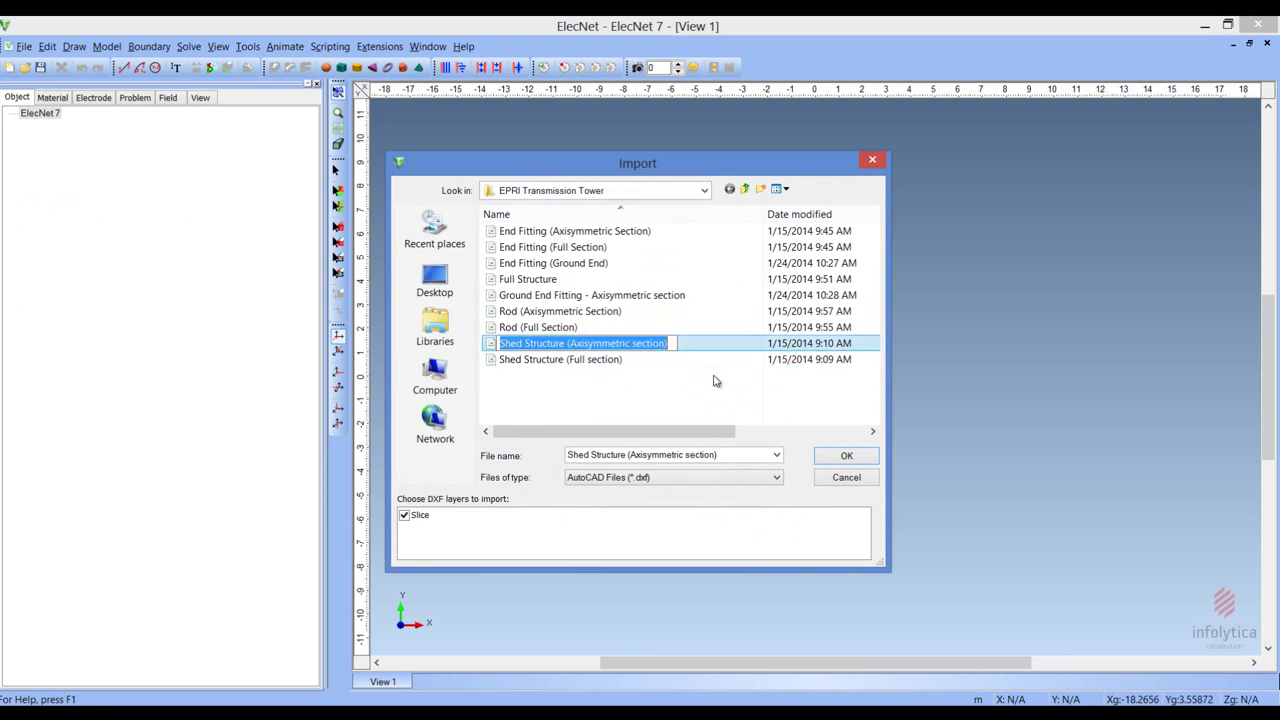
double_click(657, 352)
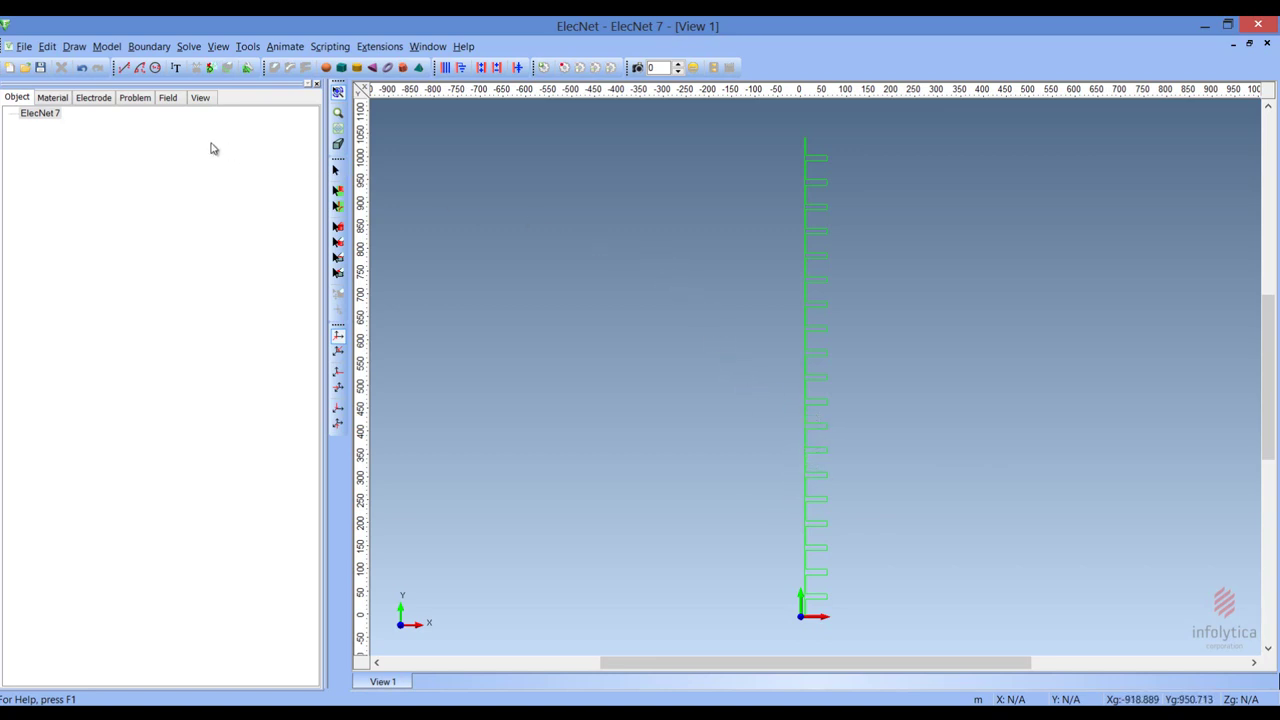
Step: Discard the imported geometry and open the existing Basic Suspension system model
left_click(10, 67)
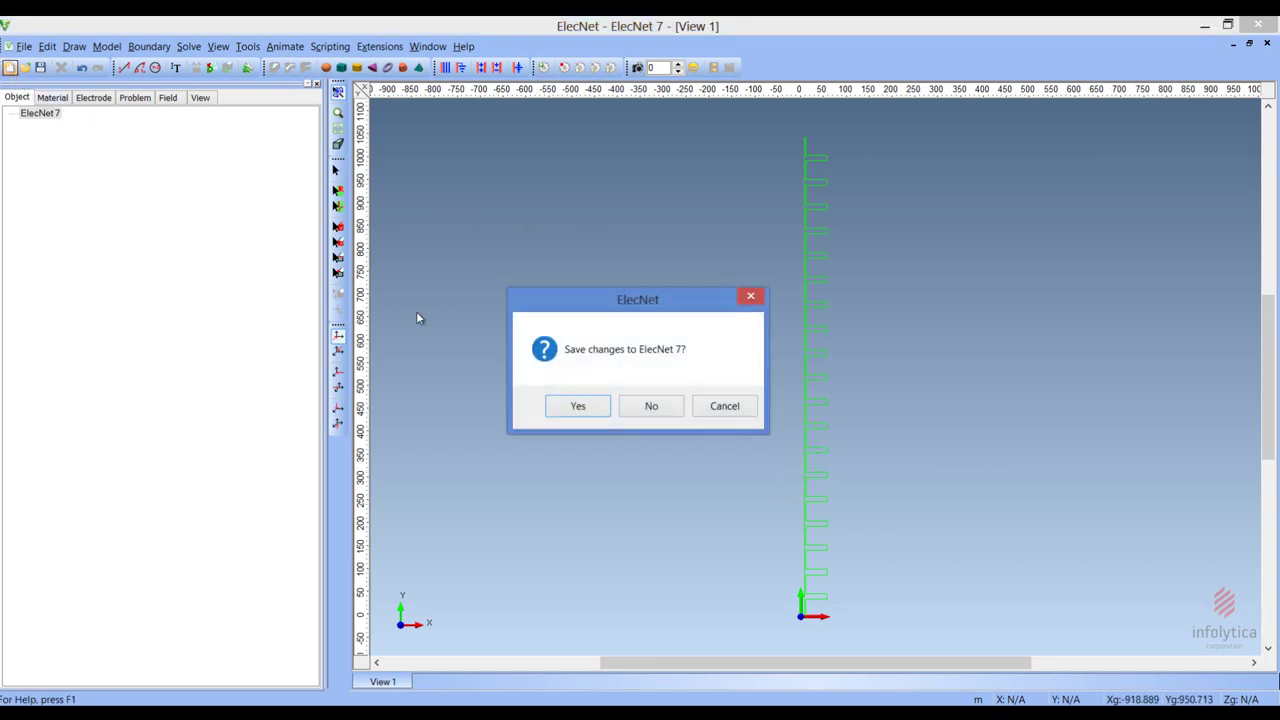
left_click(662, 412)
left_click(24, 46)
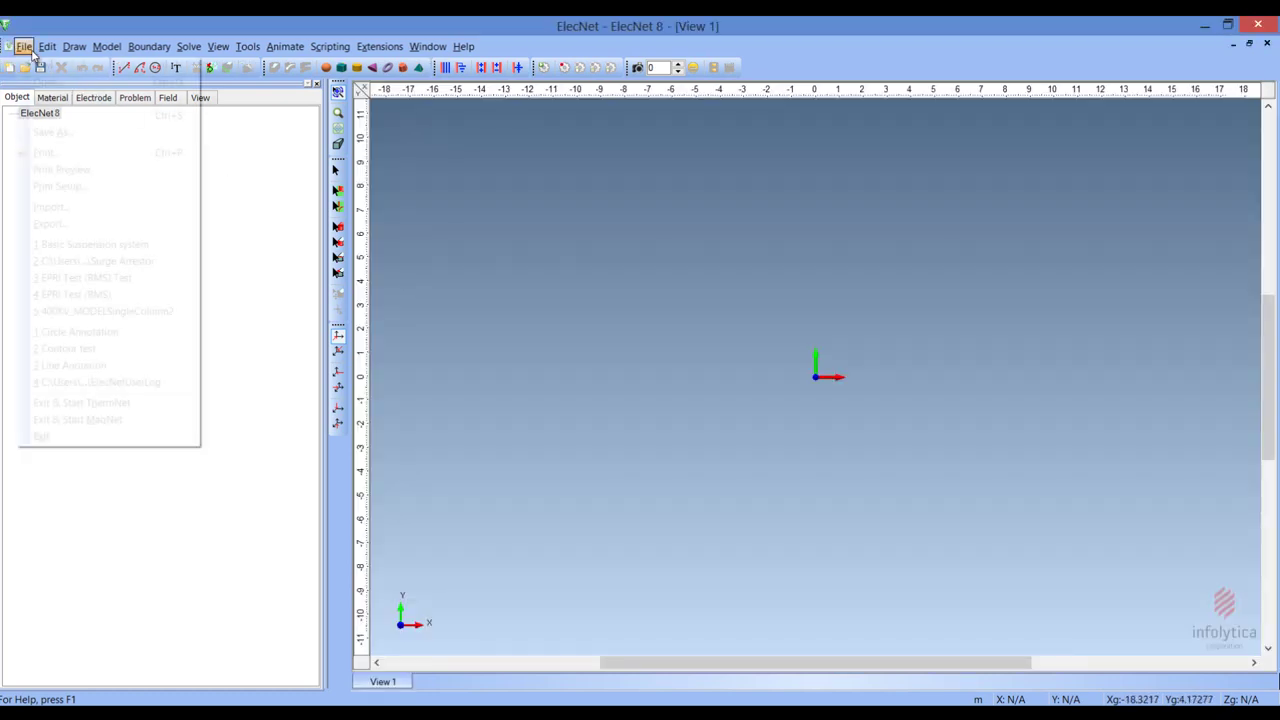
left_click(100, 244)
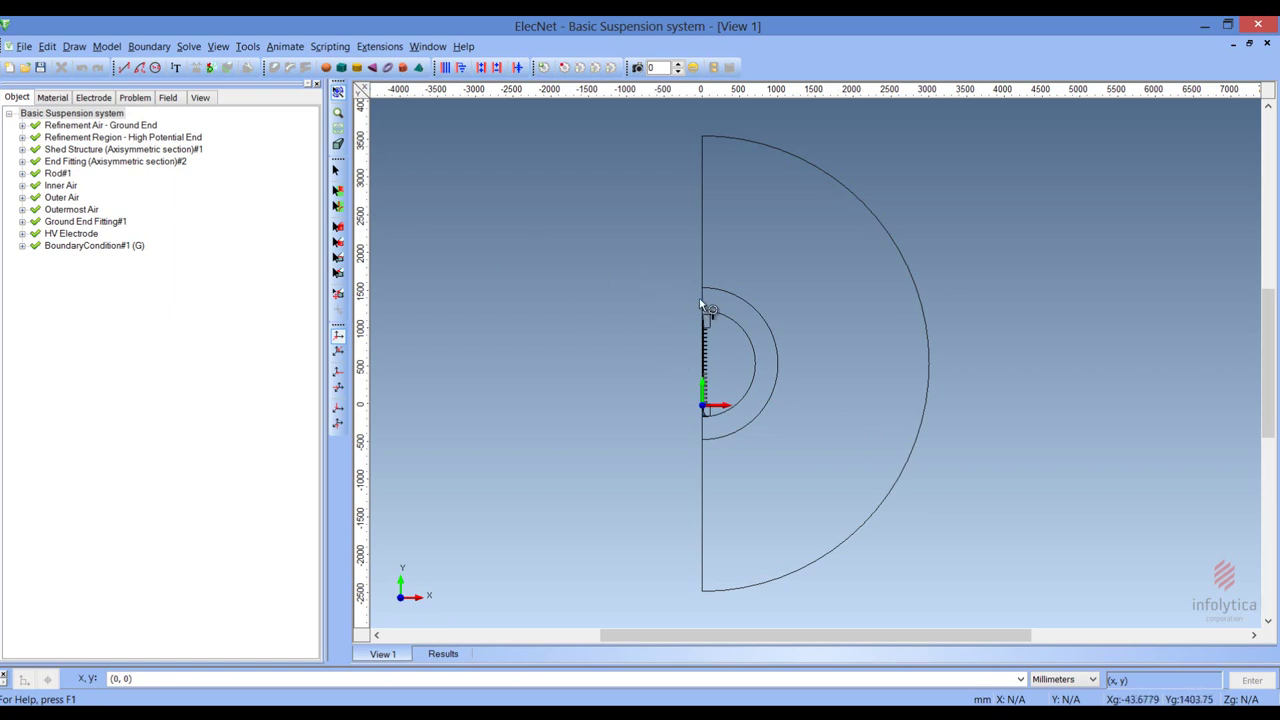
Step: Examine the high-potential end fitting, rod, shed structure and ground end fitting by highlighting each component in the model
left_click_drag(671, 290, 768, 366)
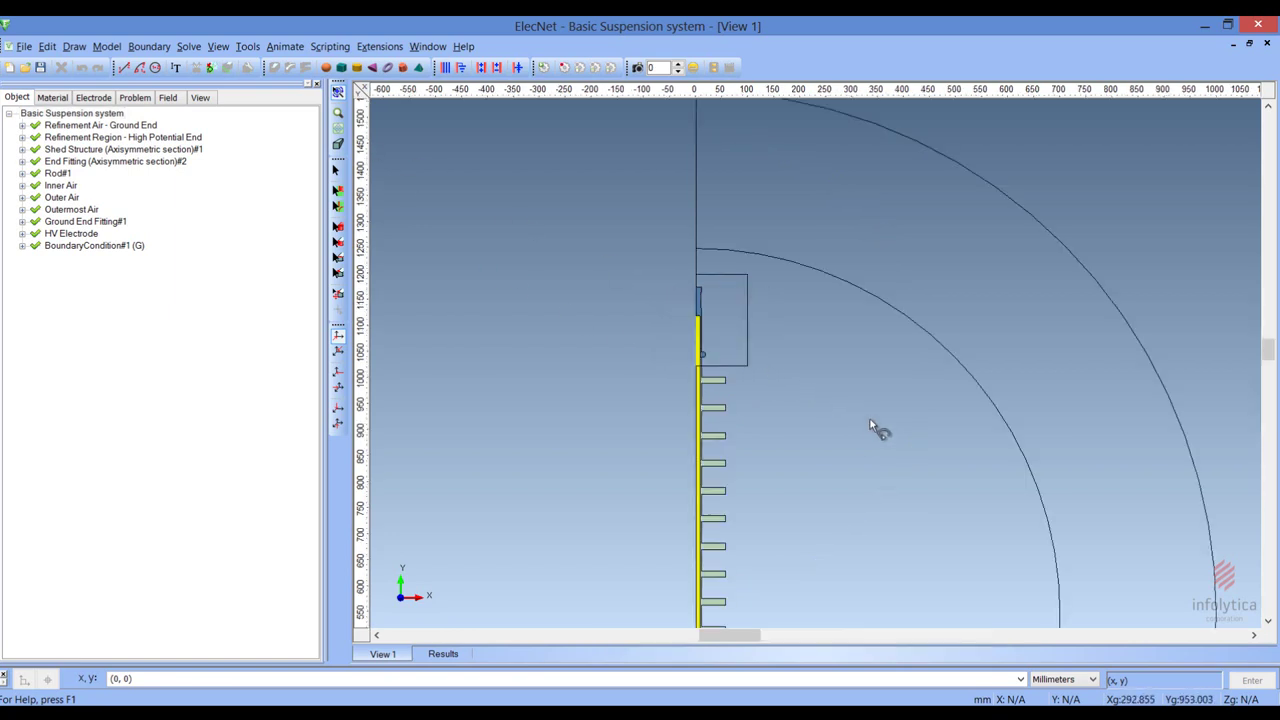
left_click_drag(600, 250, 826, 432)
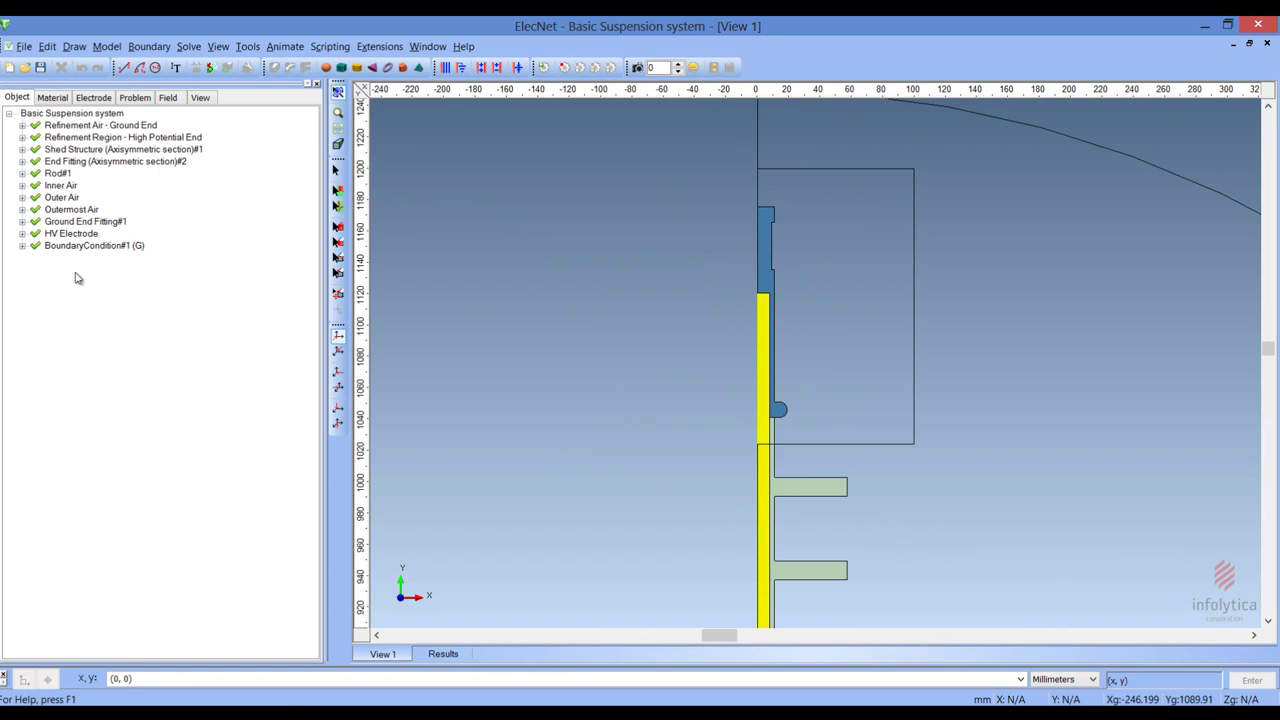
left_click(82, 163)
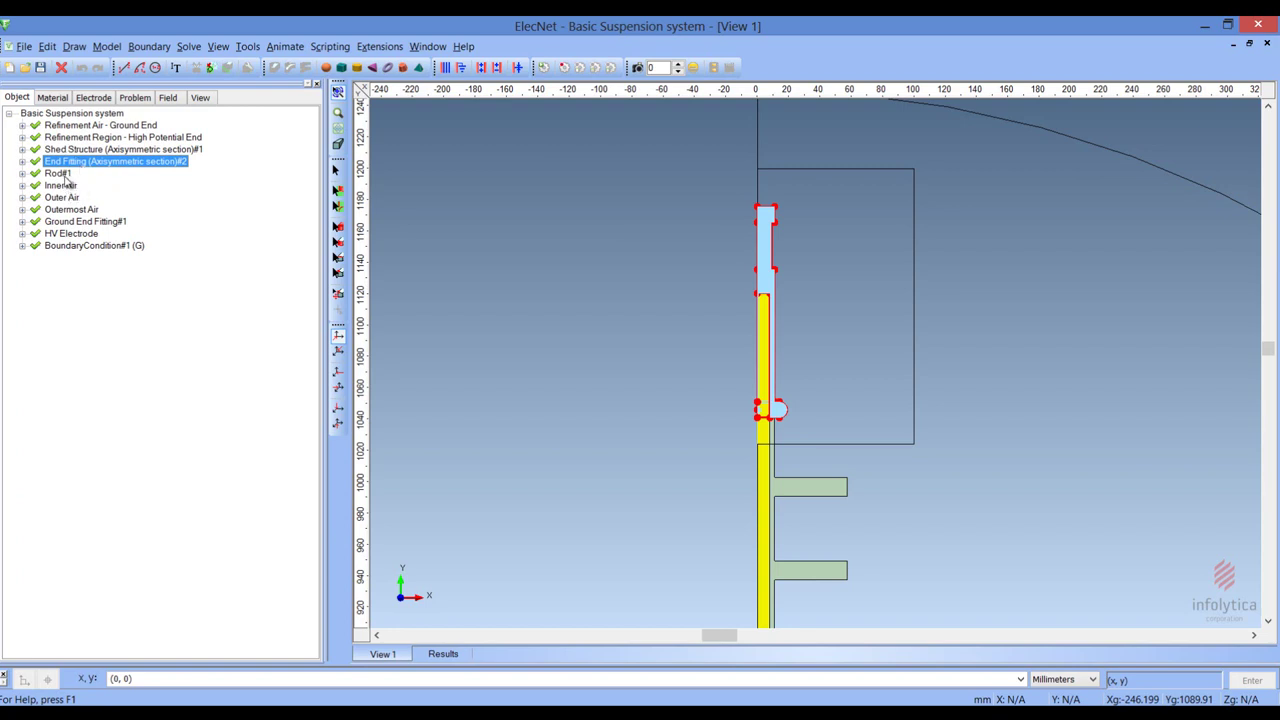
left_click(58, 174)
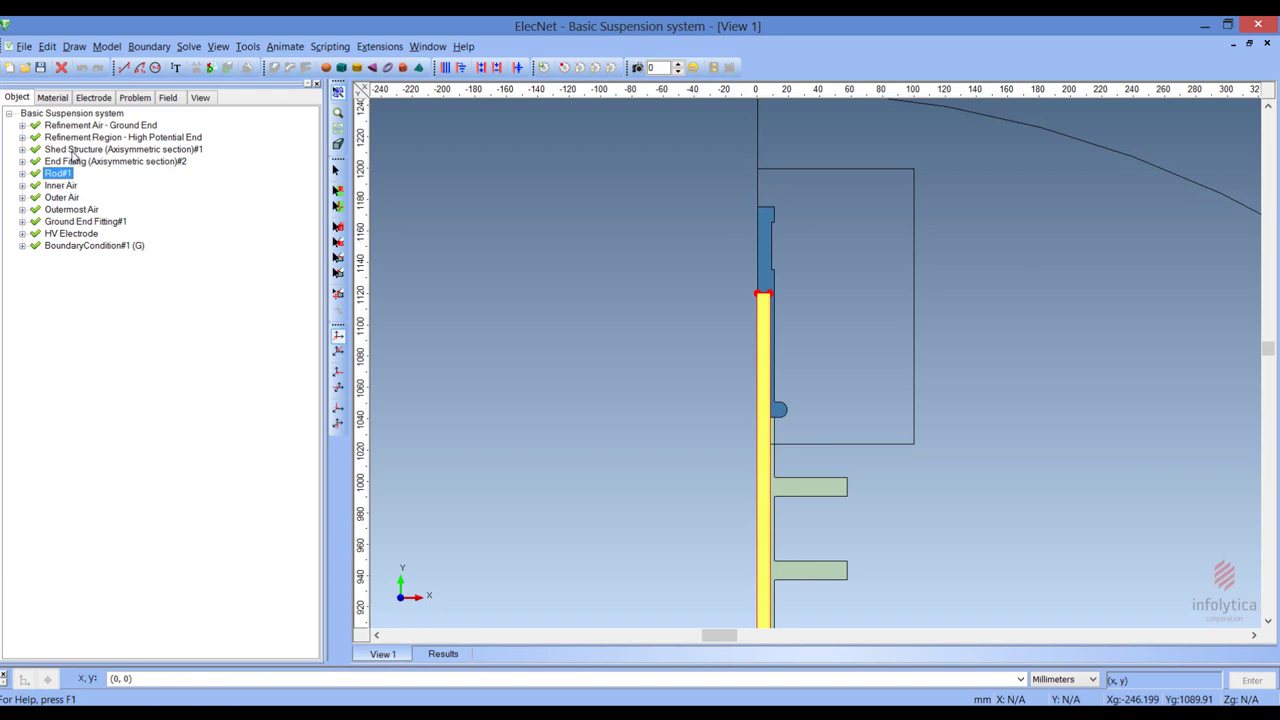
left_click(74, 150)
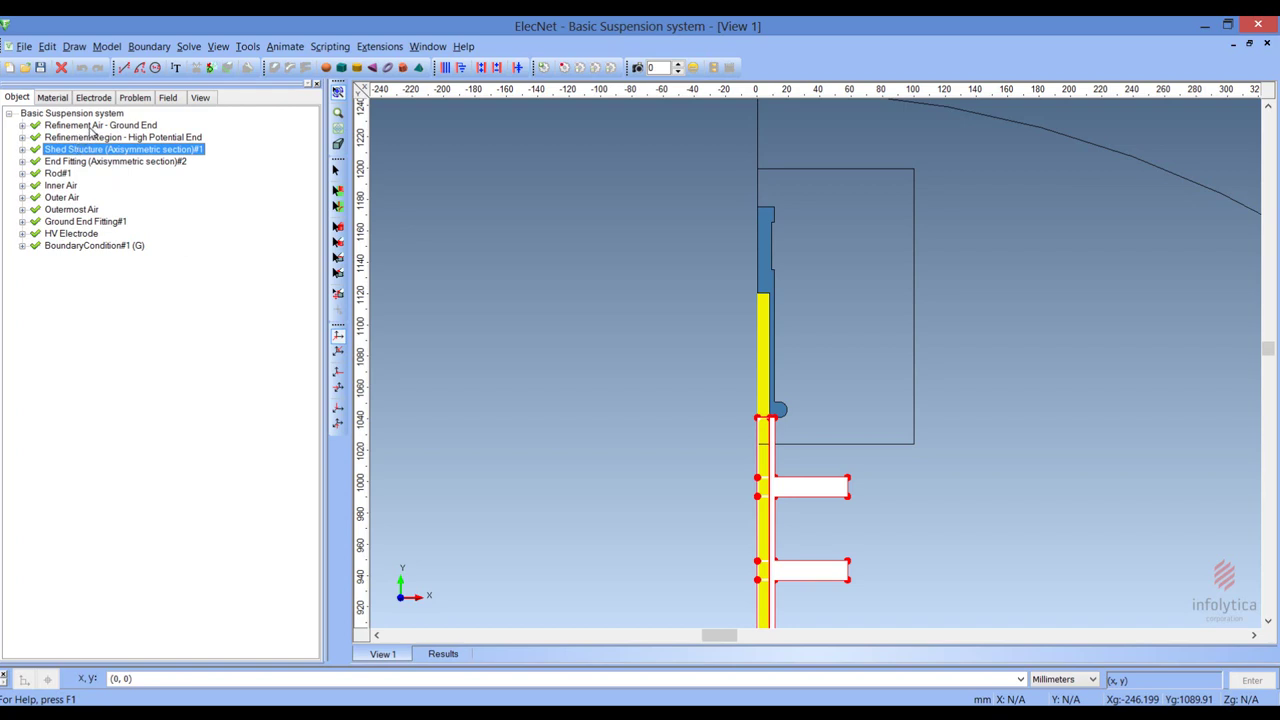
left_click(86, 221)
left_click_drag(1262, 352, 1262, 389)
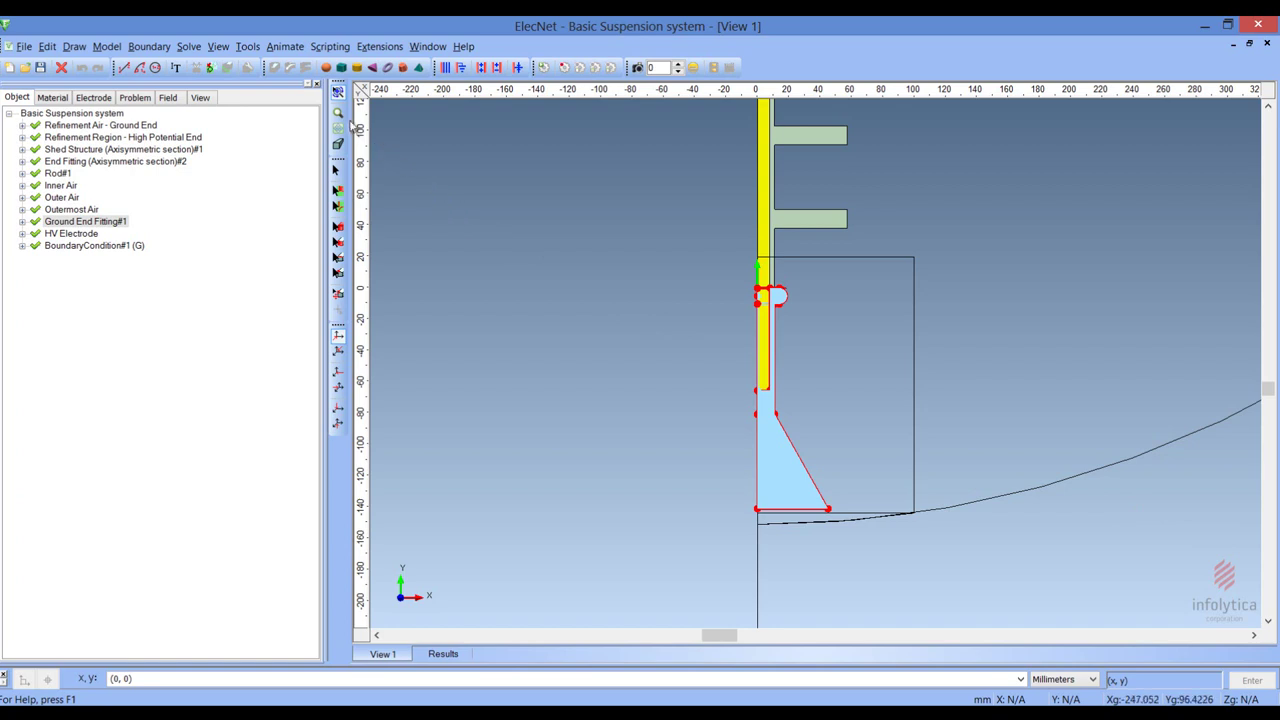
left_click(338, 115)
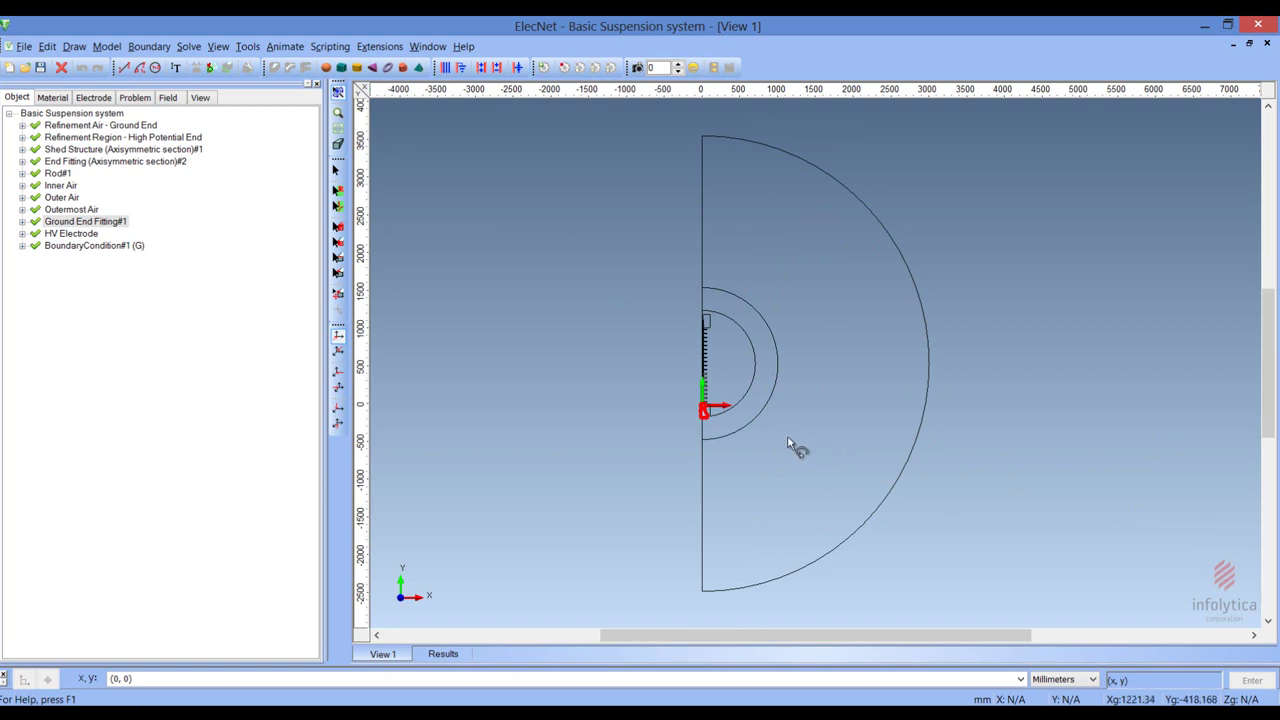
Step: Review the energy, force, charge and voltage results of Problem 1
left_click(443, 655)
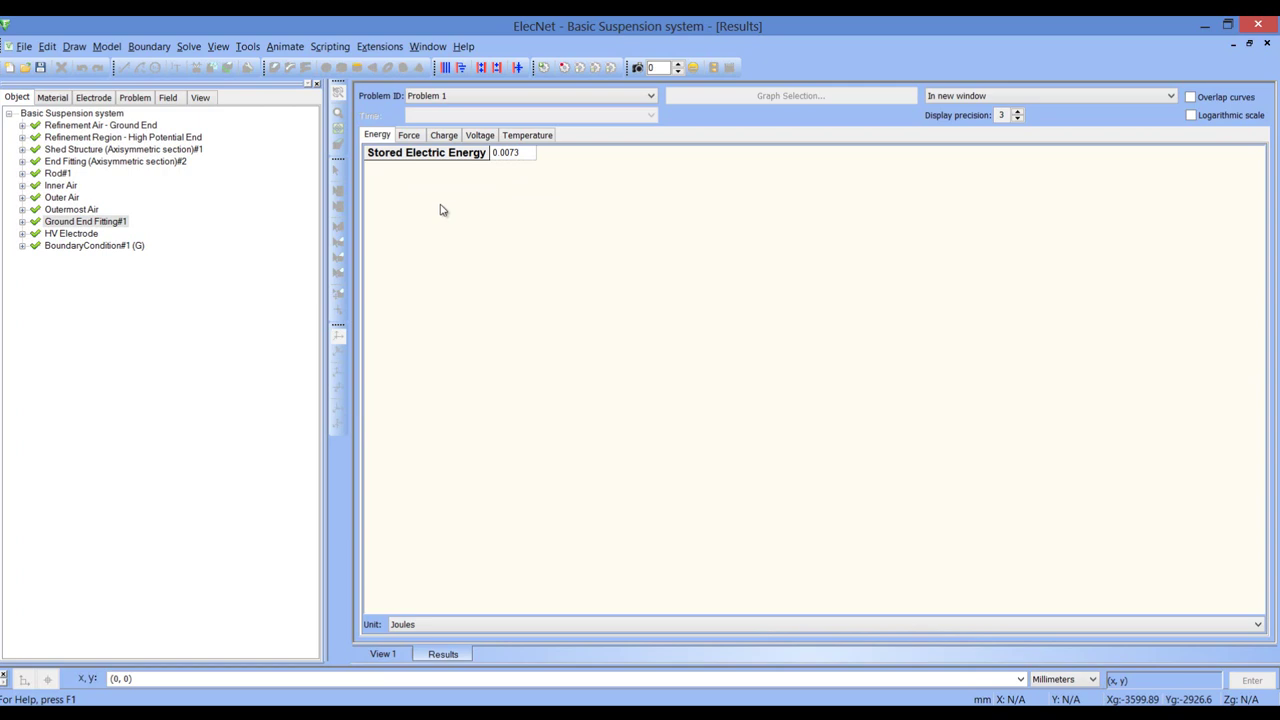
left_click(409, 137)
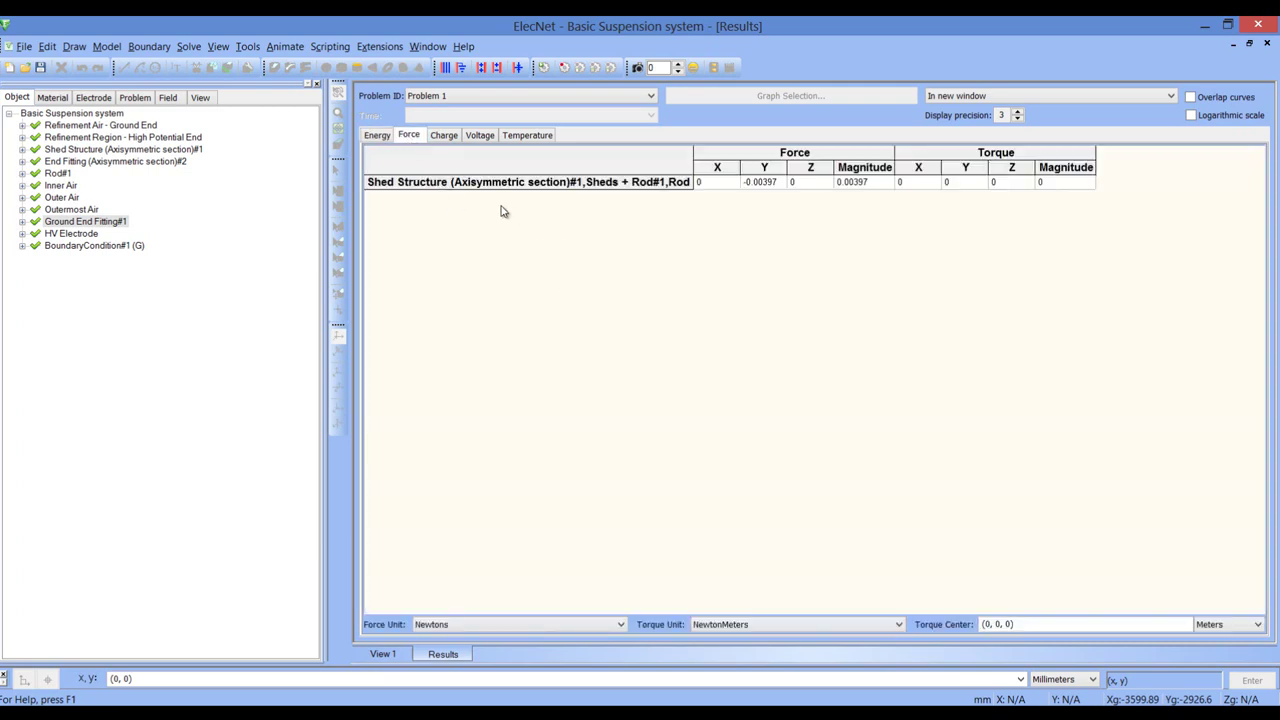
left_click(447, 137)
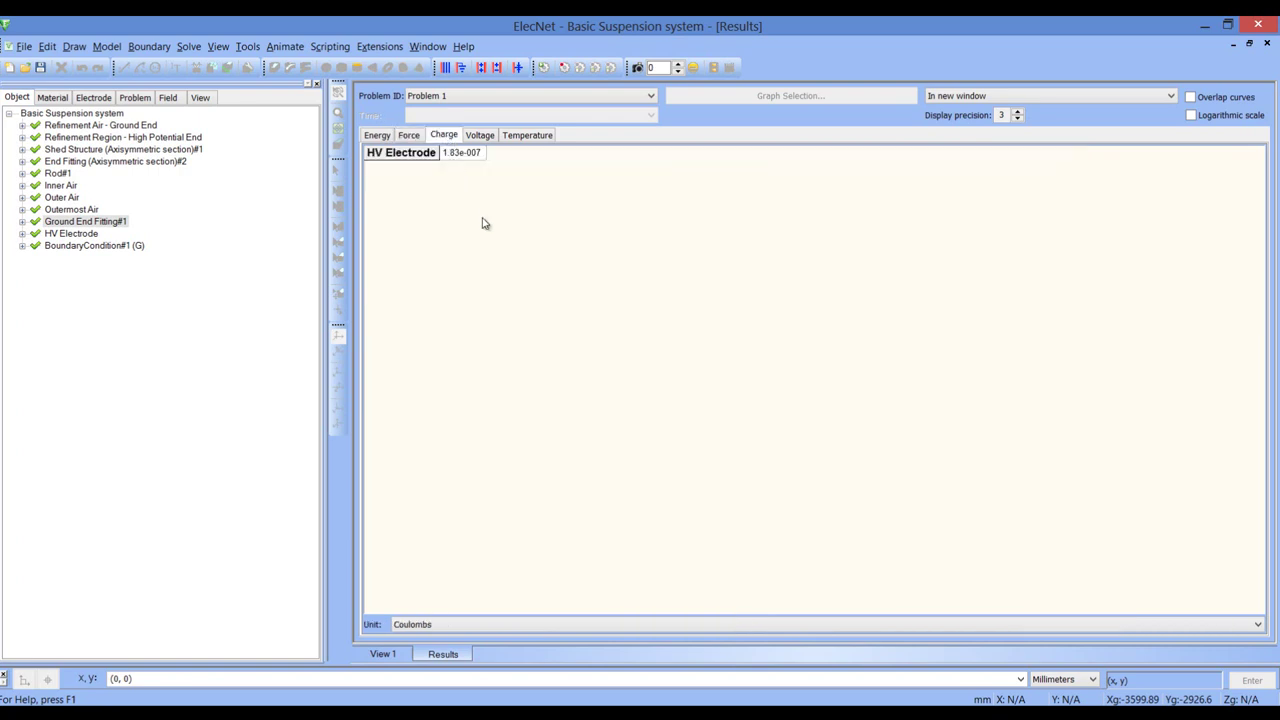
left_click(480, 136)
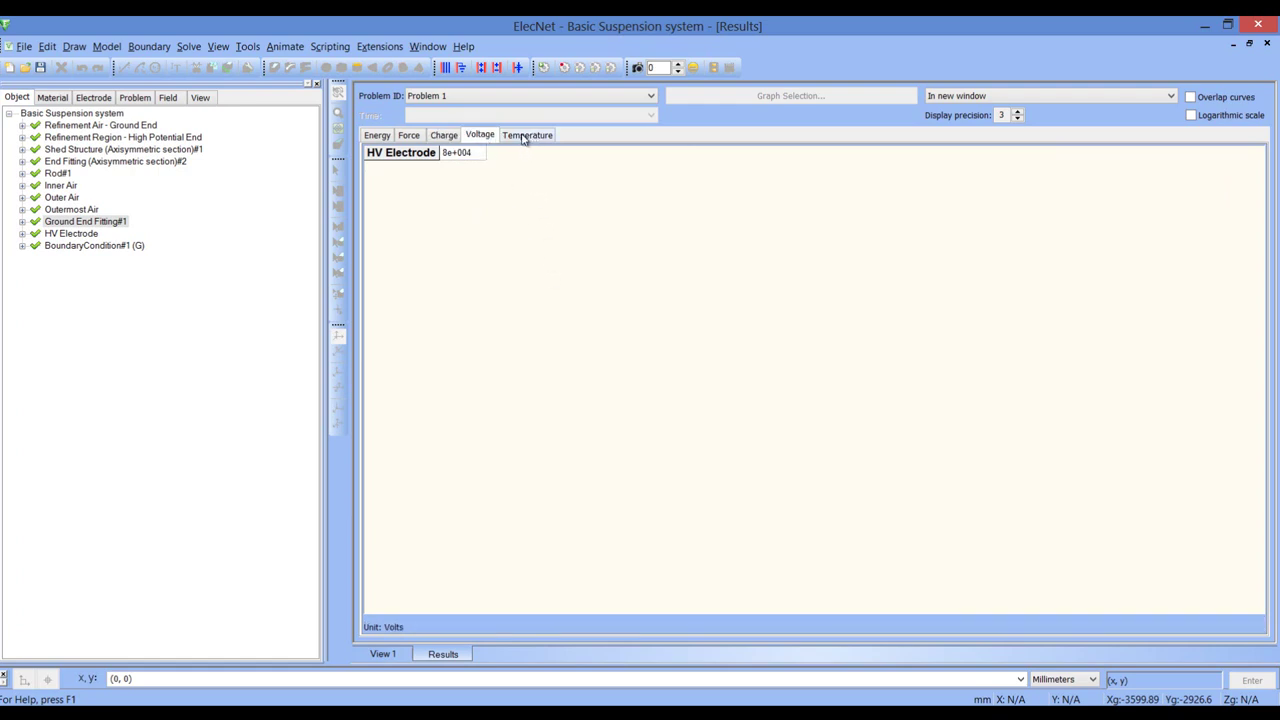
Step: Display the V contours with the shaded |E| smoothed plot for Problem 1 and examine the field around the end fittings
left_click(384, 655)
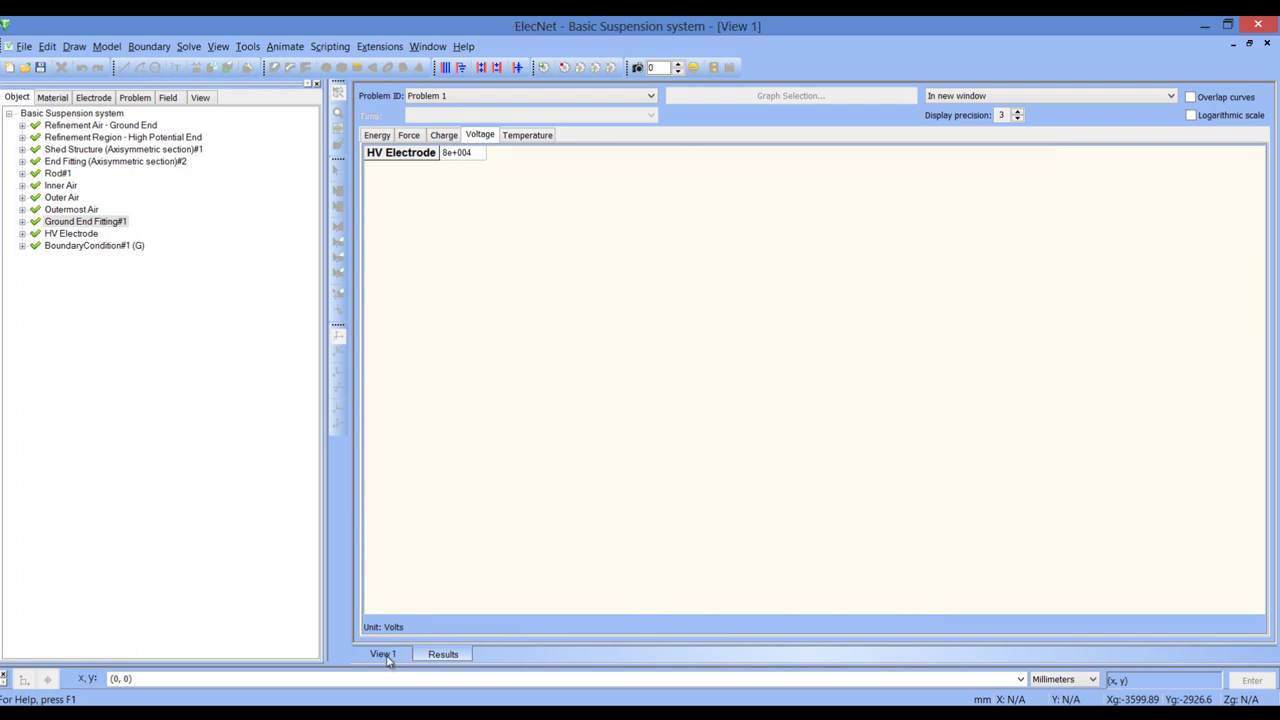
left_click(168, 98)
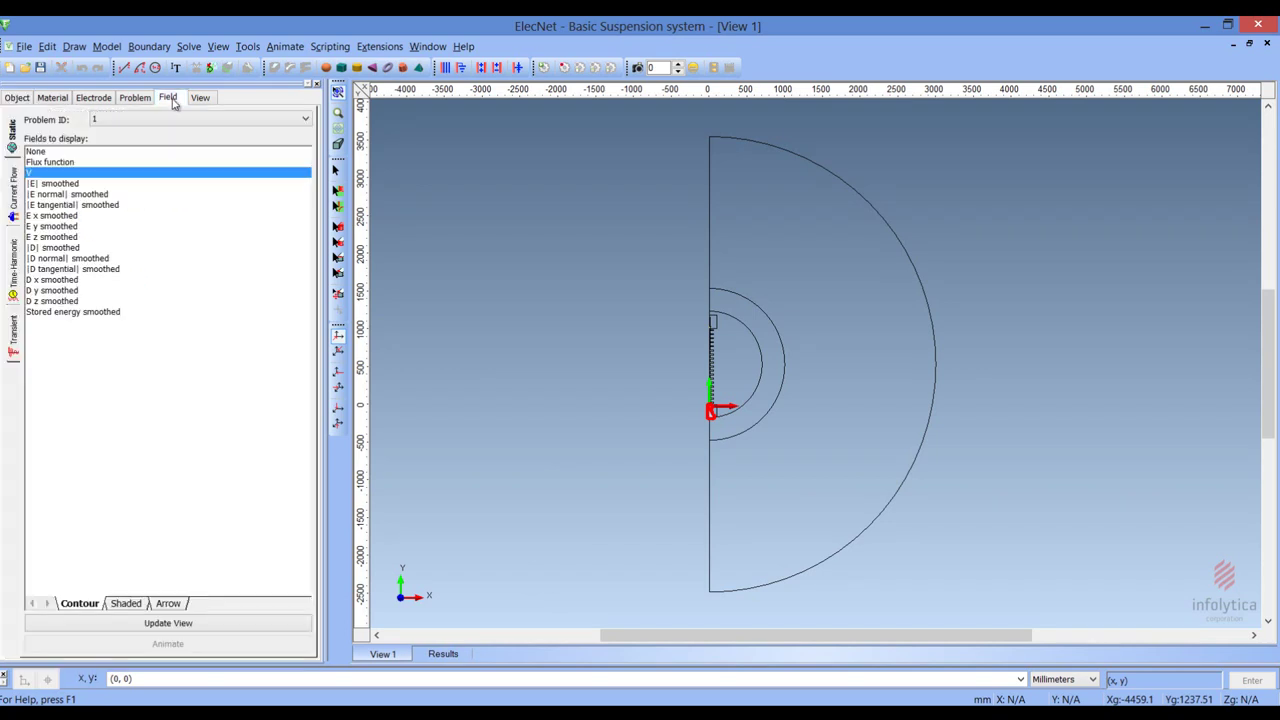
left_click(178, 624)
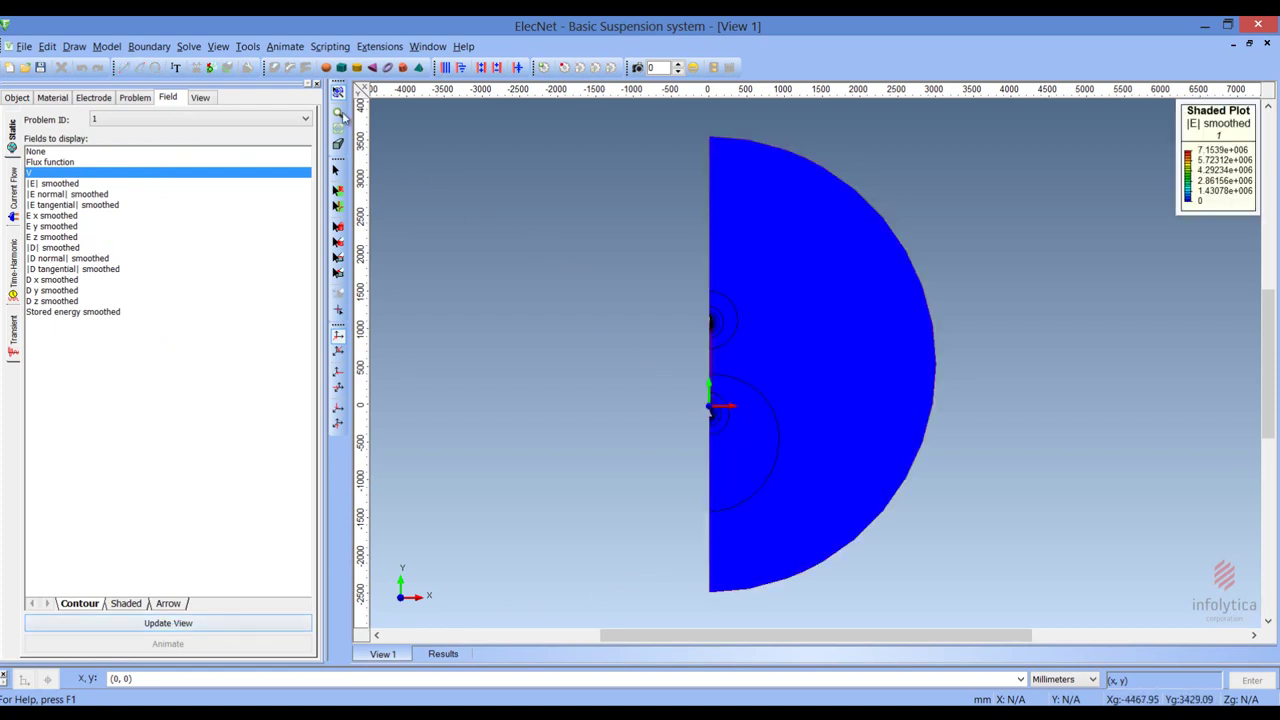
left_click_drag(677, 283, 894, 481)
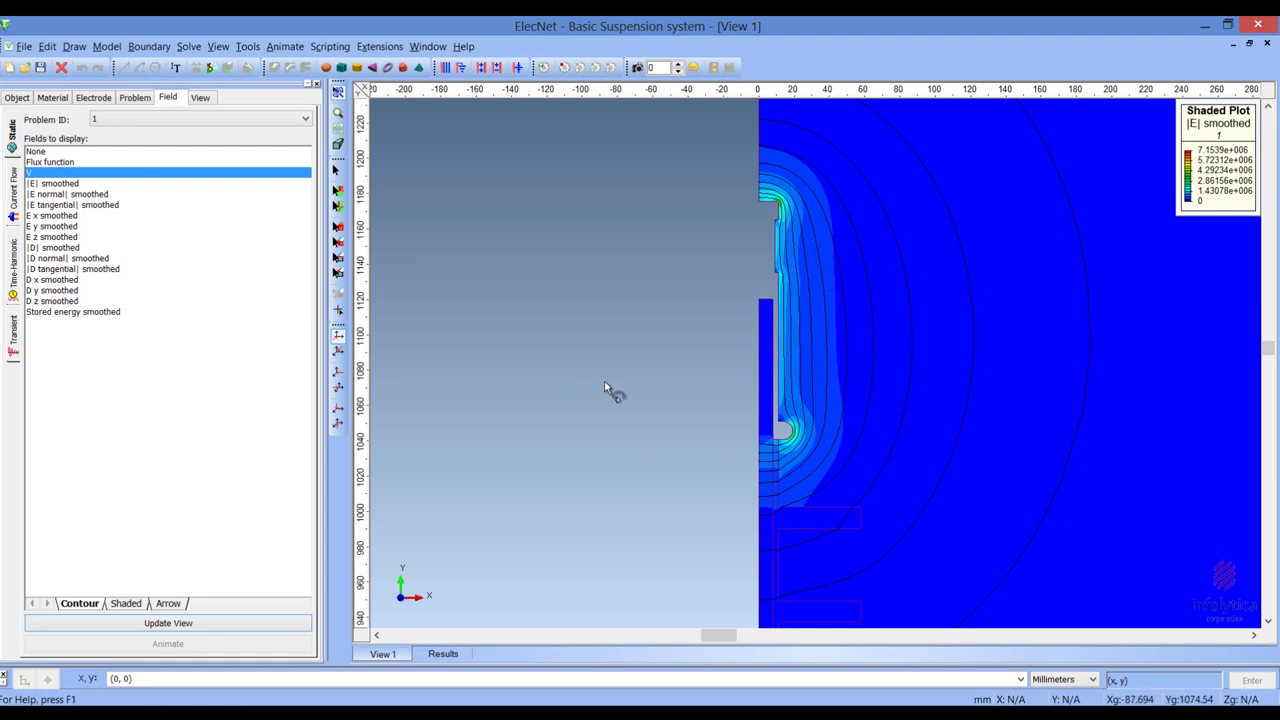
left_click_drag(1268, 355, 1270, 408)
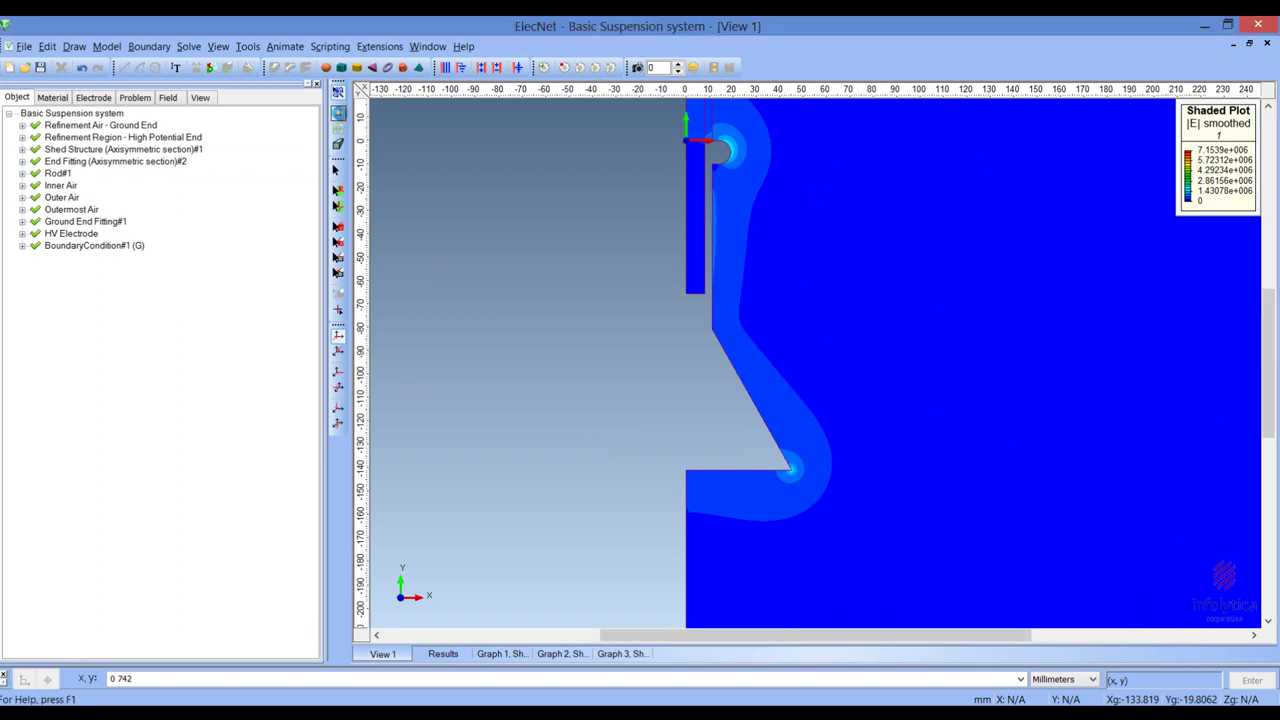
Step: Run the script Arc Annotation - Hi Potential End (2D) to graph the field along an arc around the high-potential end fitting's rounded tip
left_click(338, 114)
left_click_drag(690, 312, 863, 518)
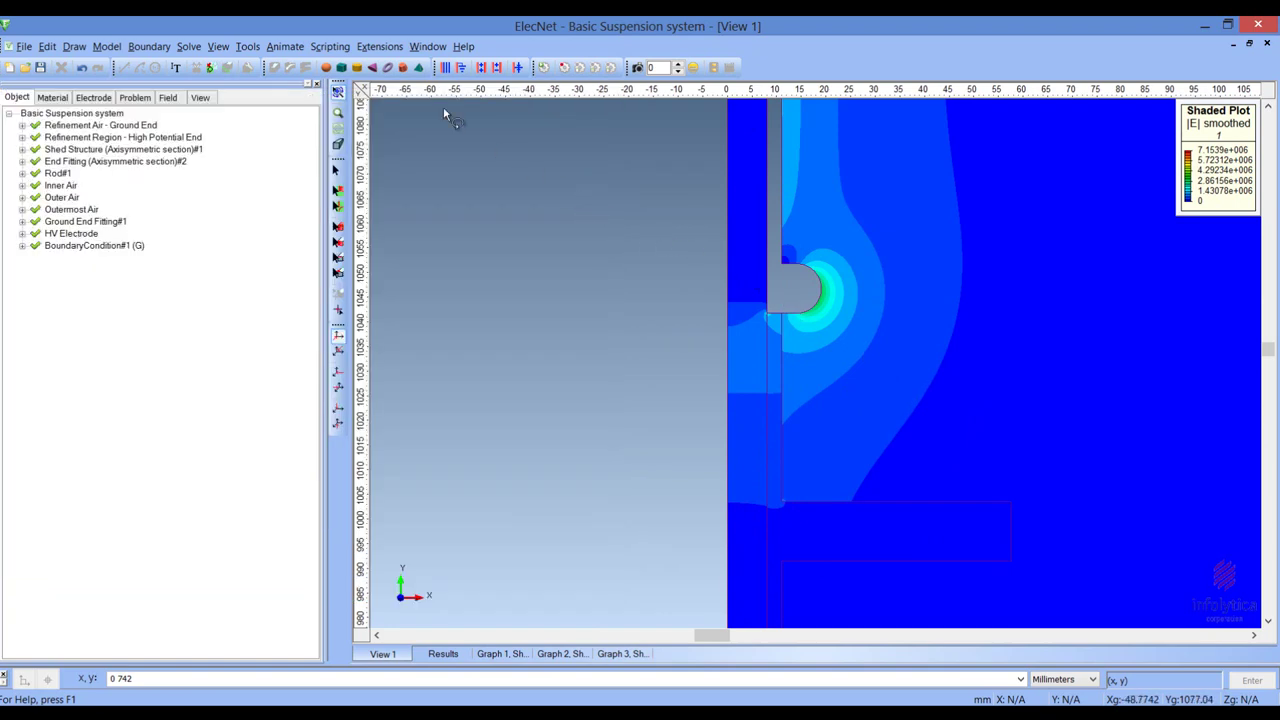
left_click(380, 46)
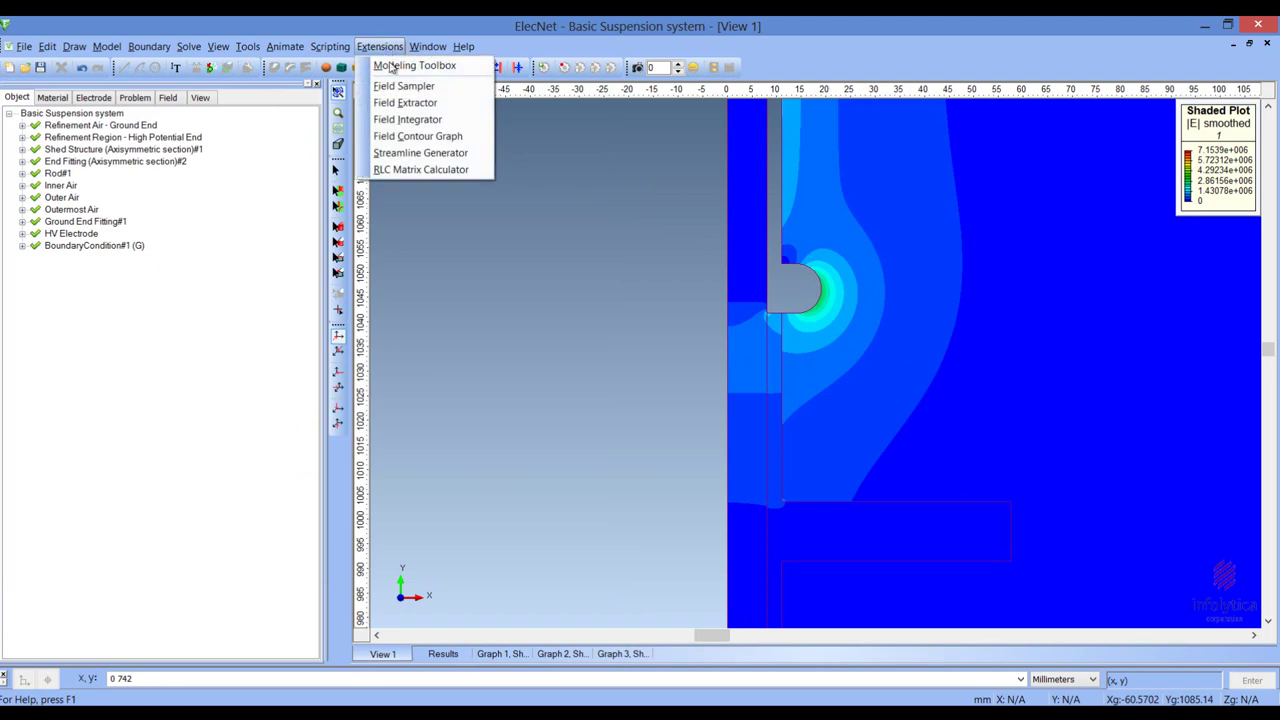
mouse_move(463, 46)
left_click(588, 27)
left_click(543, 67)
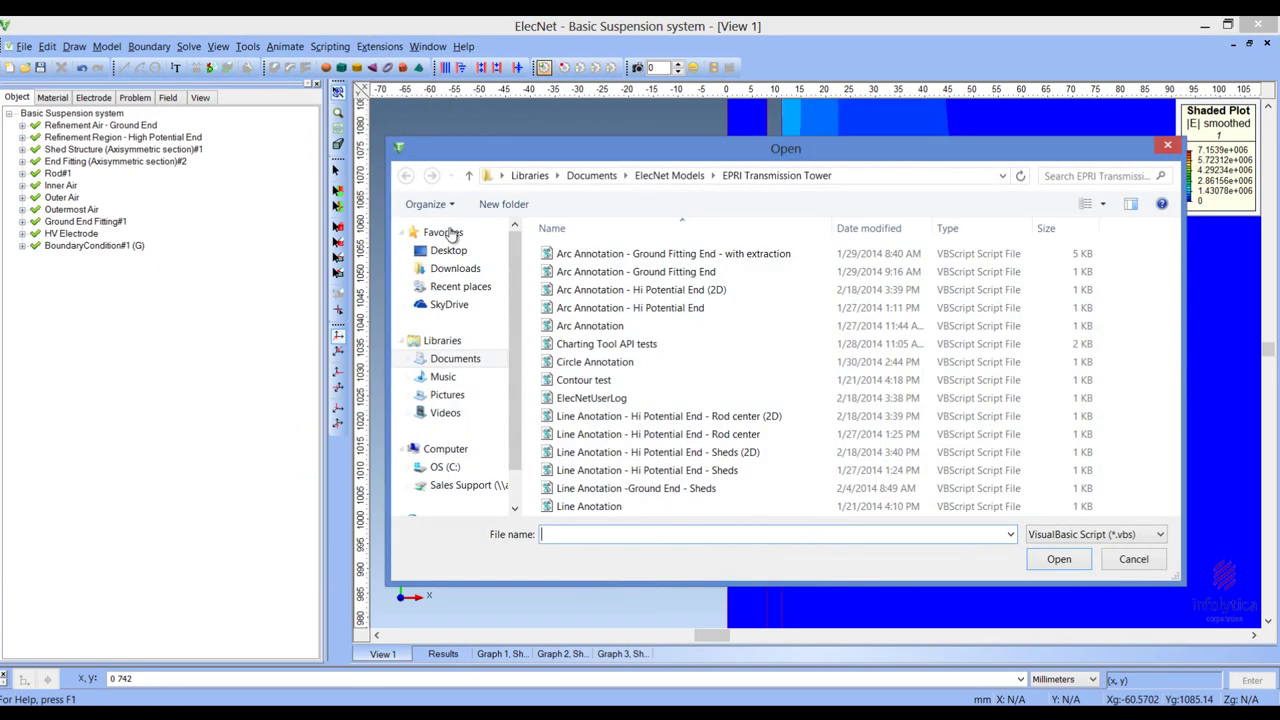
double_click(655, 289)
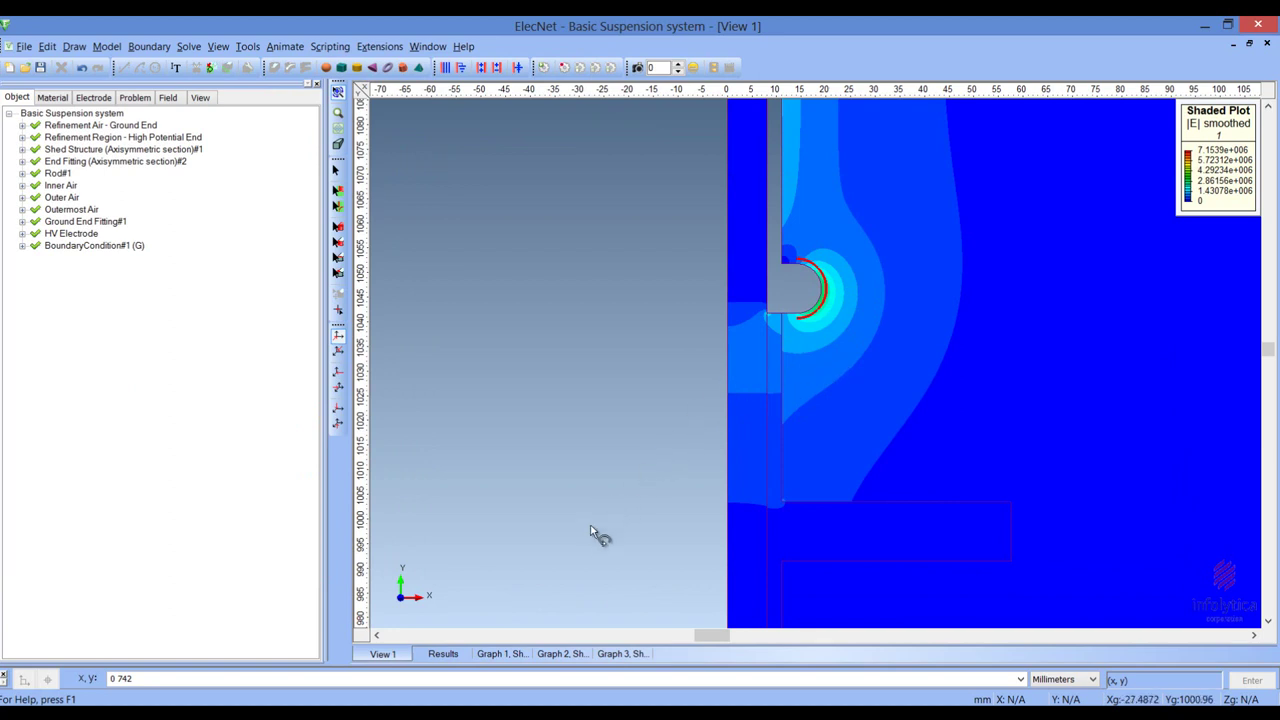
Step: Compare the Shaded Plot Field Arc Graph with the EPRI chart for the energized end fitting without corona ring, and return to the model view
left_click(495, 657)
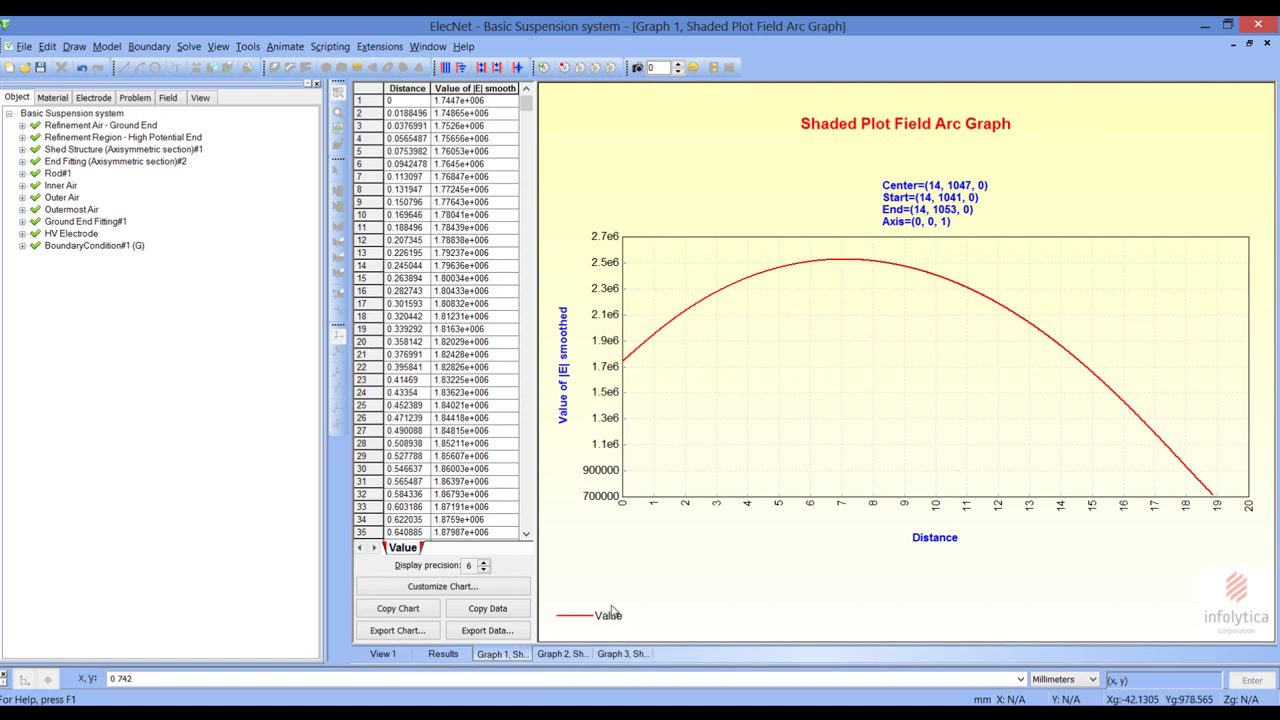
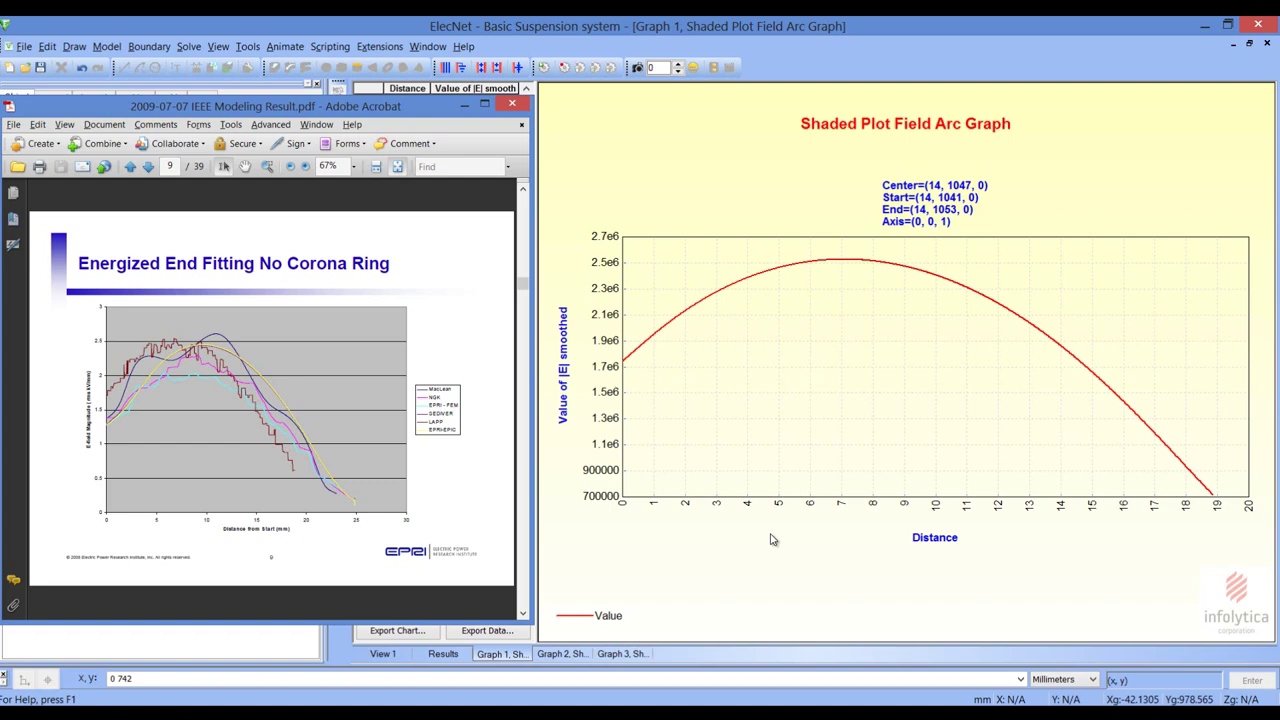
left_click(748, 540)
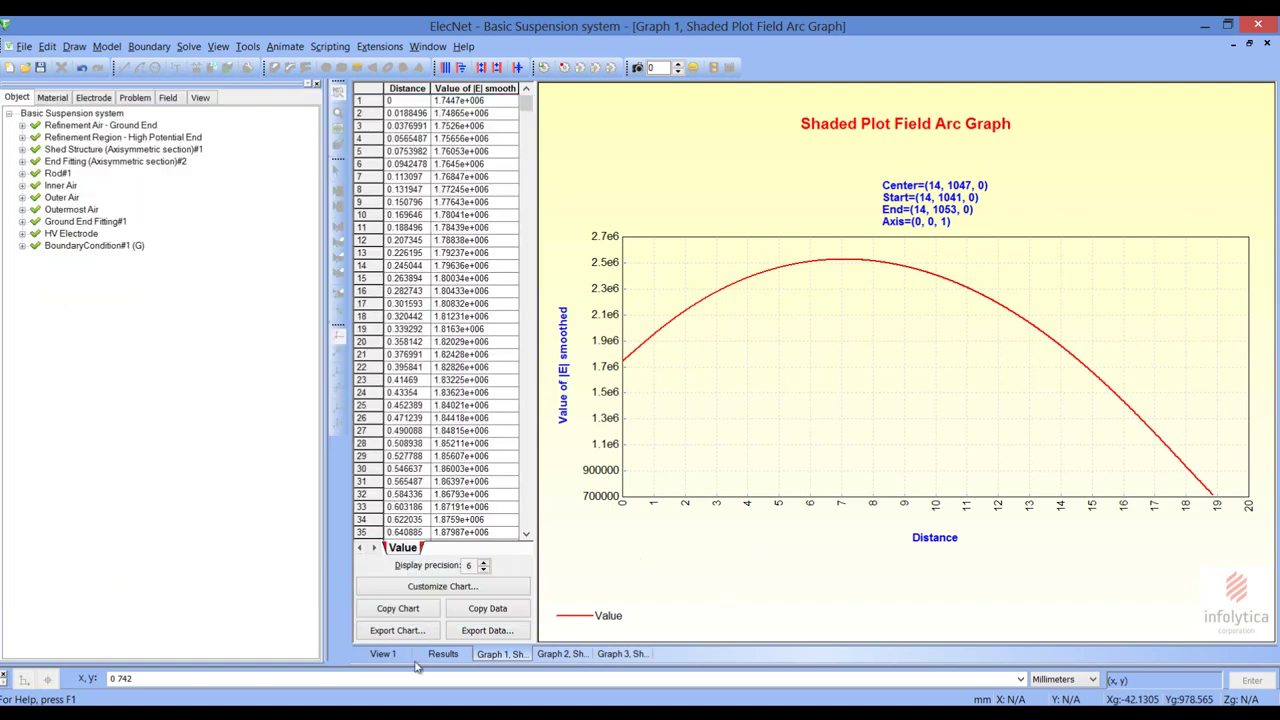
left_click(383, 654)
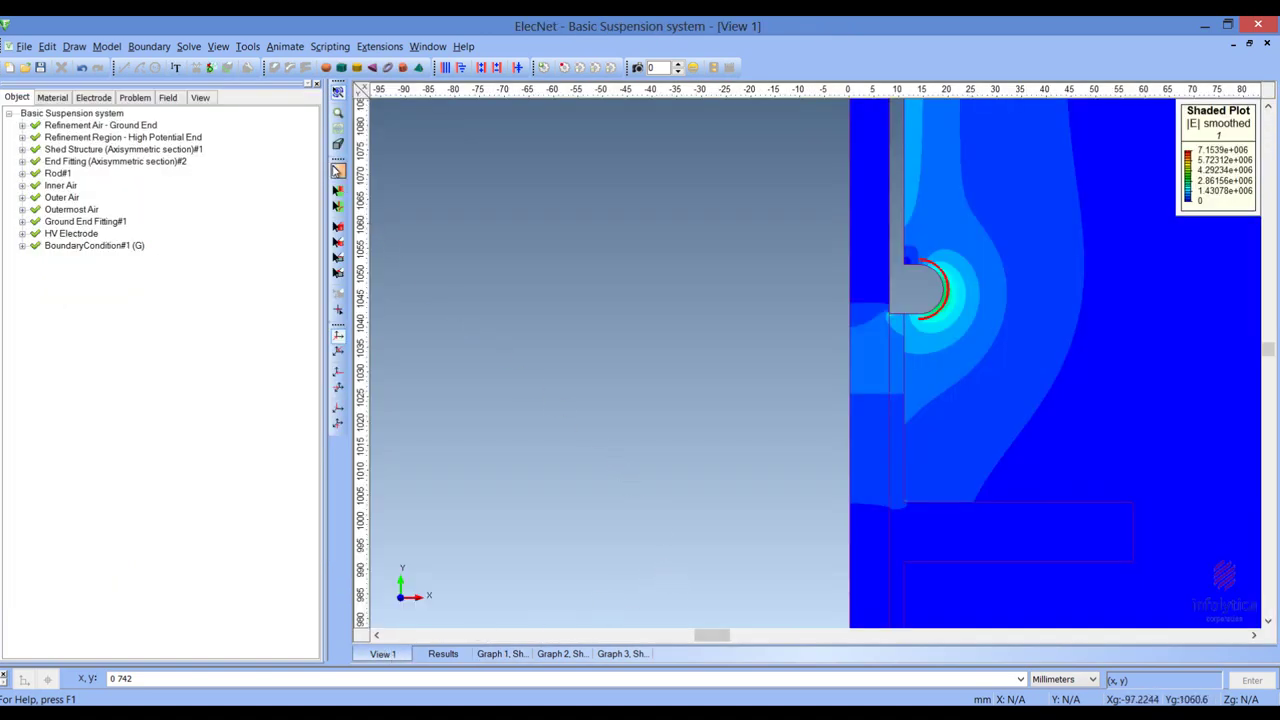
Step: Delete the arc annotation around the end fitting and review the EPRI definition of the Energized End Sheath measurement line
left_click(948, 282)
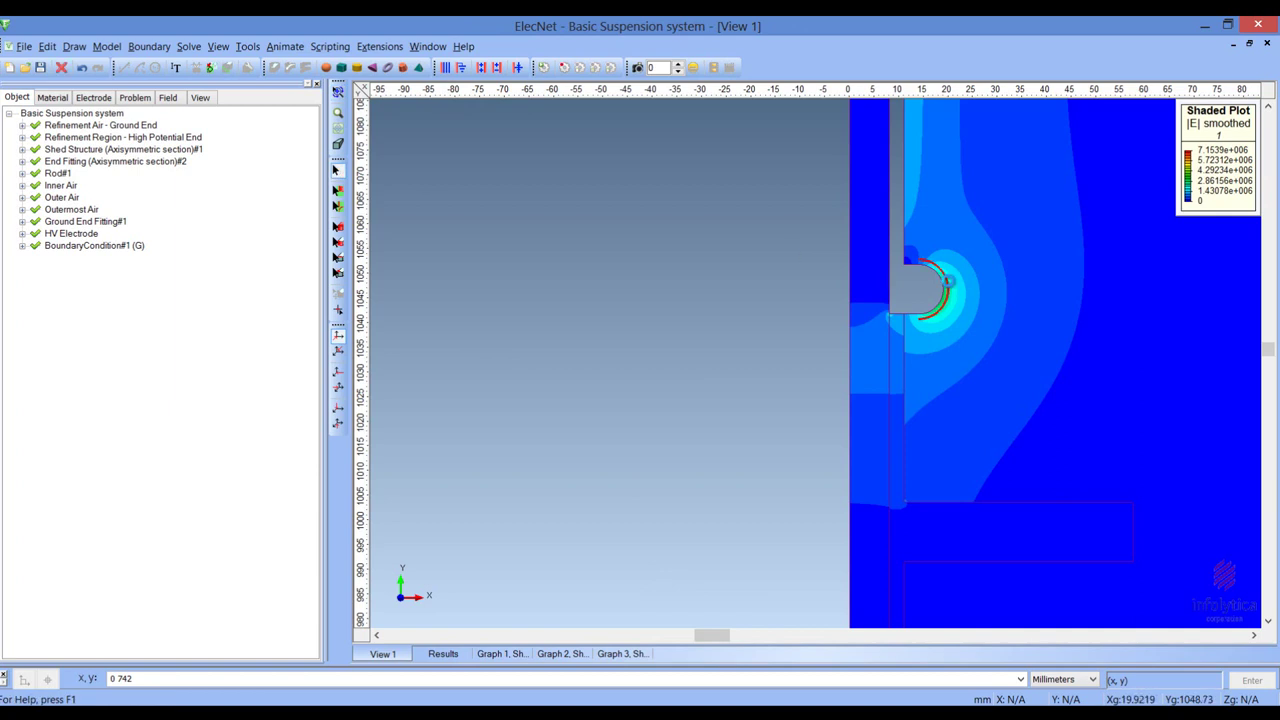
left_click(950, 287)
key("alt+Tab")
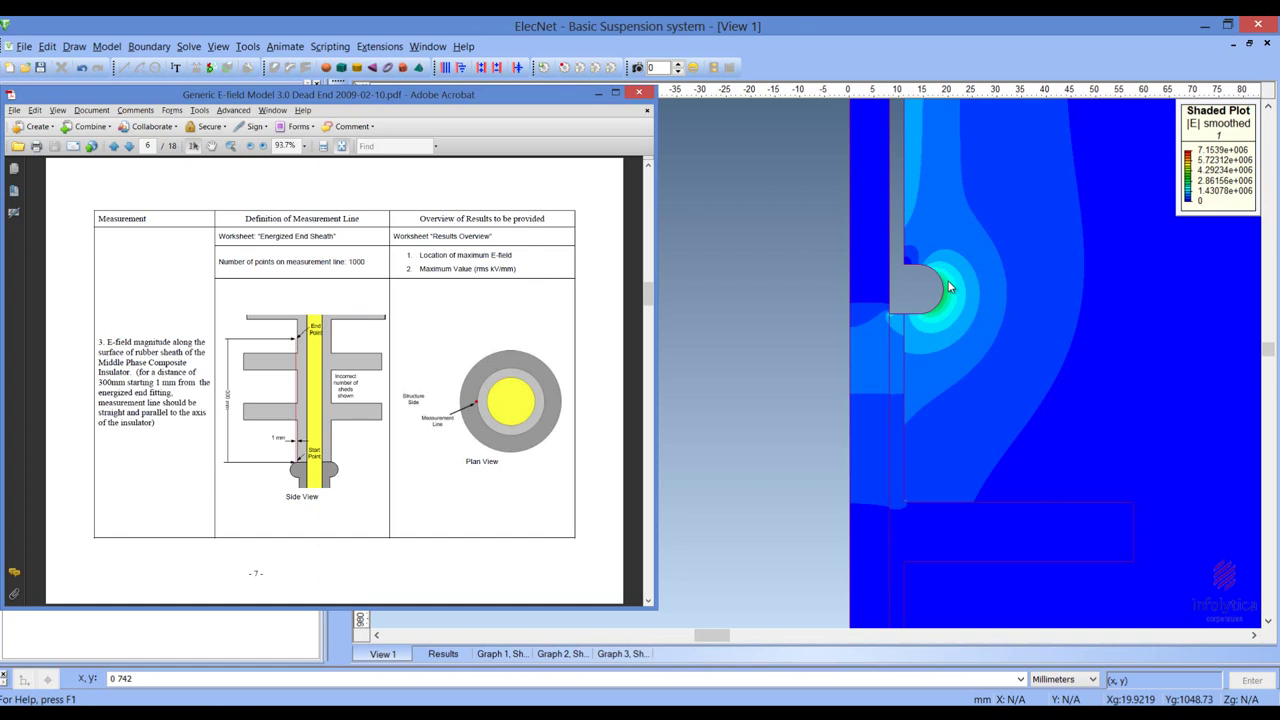
key("alt+Tab")
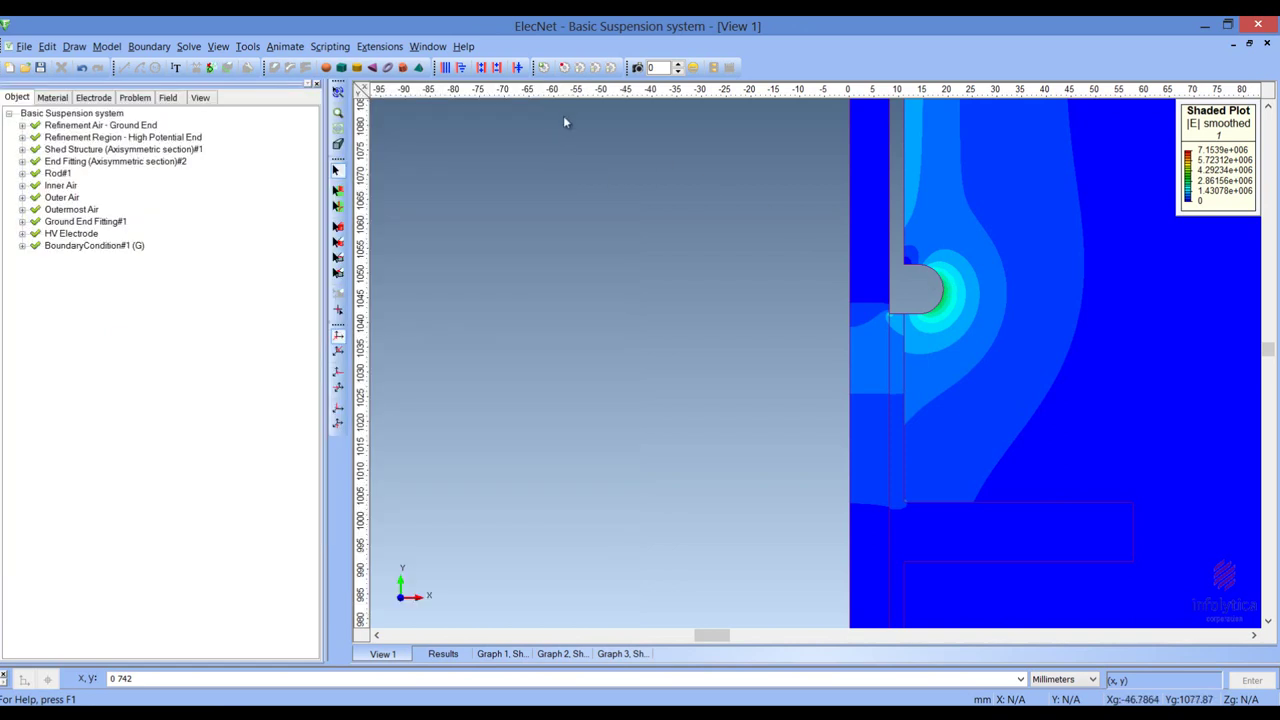
Step: Run the script Line Anotation - Hi Potential End - Sheds (2D) to graph the field along the rubber sheath
left_click(543, 67)
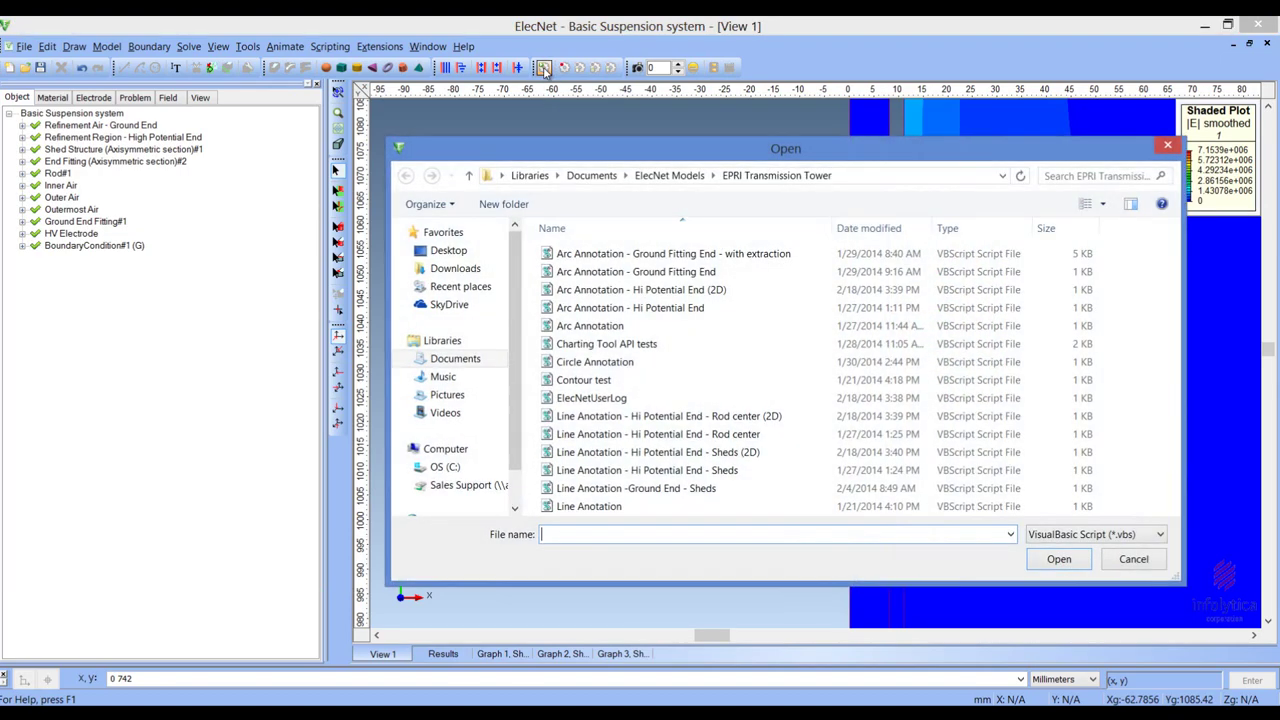
left_click(740, 453)
double_click(740, 453)
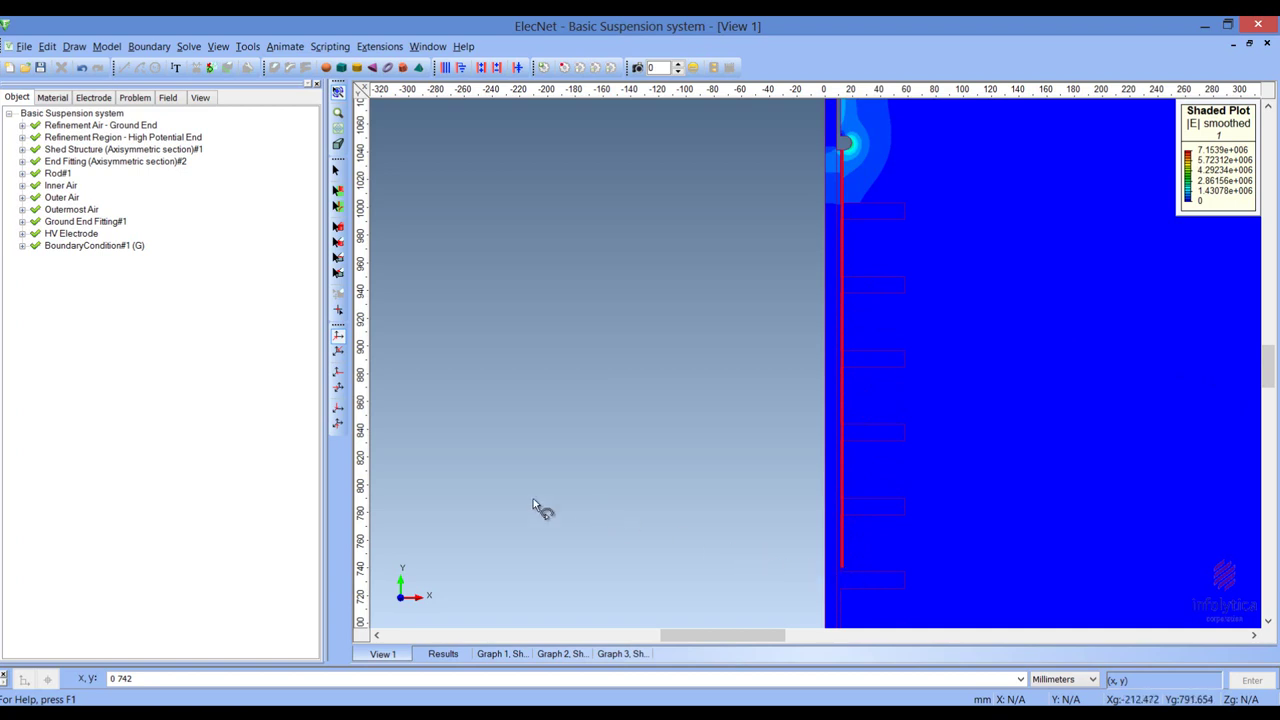
Step: Compare the sheath's Shaded Plot Field Line Graph with the EPRI chart Energized End Sheath No Corona Ring, and return to the model view
left_click(572, 662)
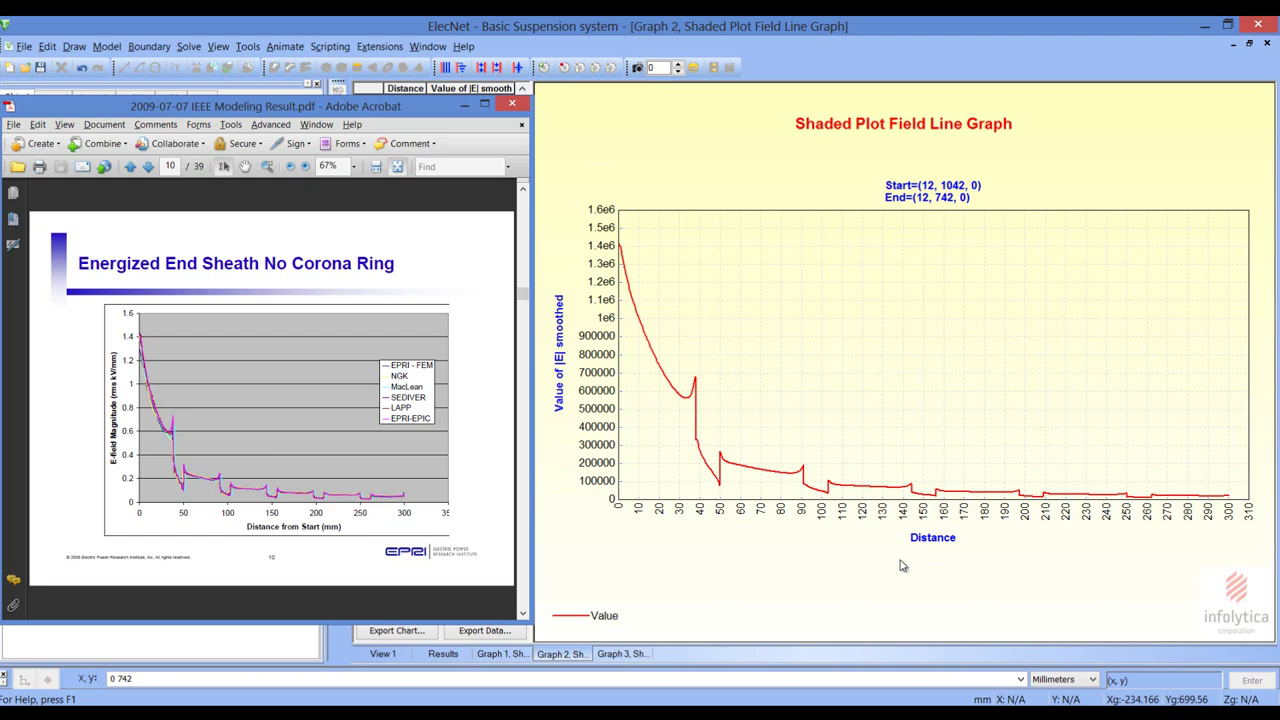
left_click(720, 622)
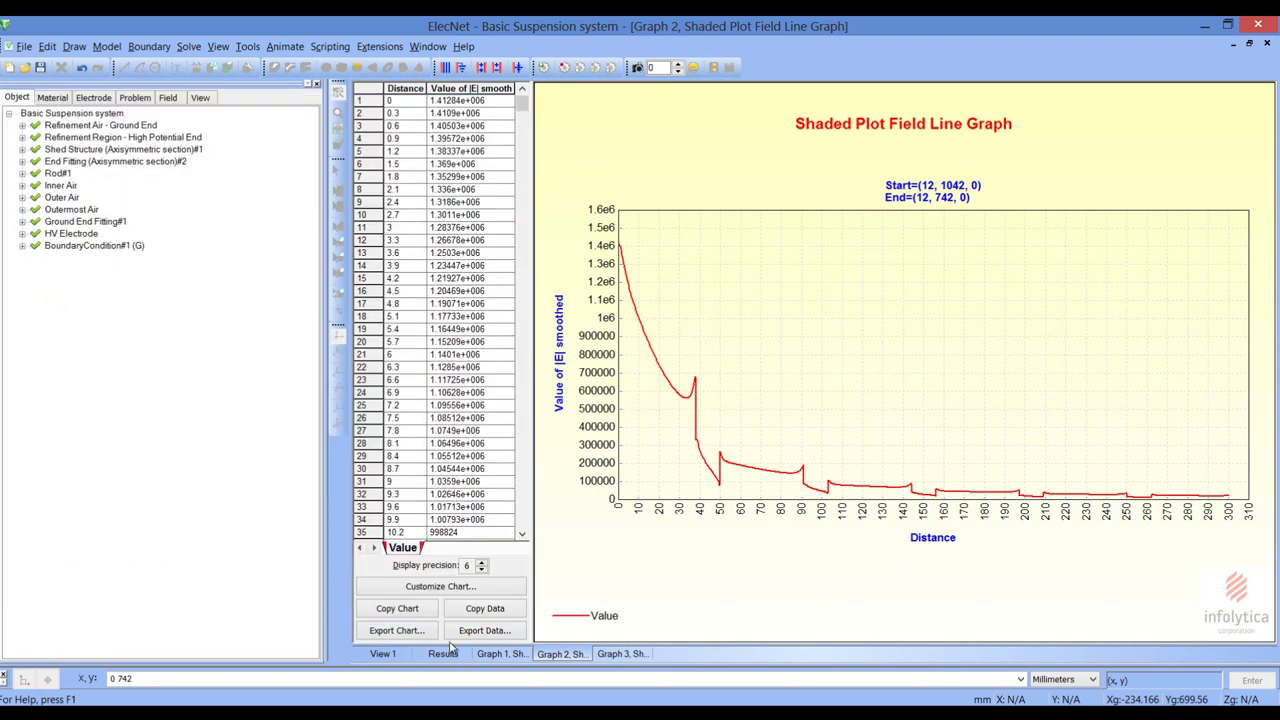
left_click(383, 654)
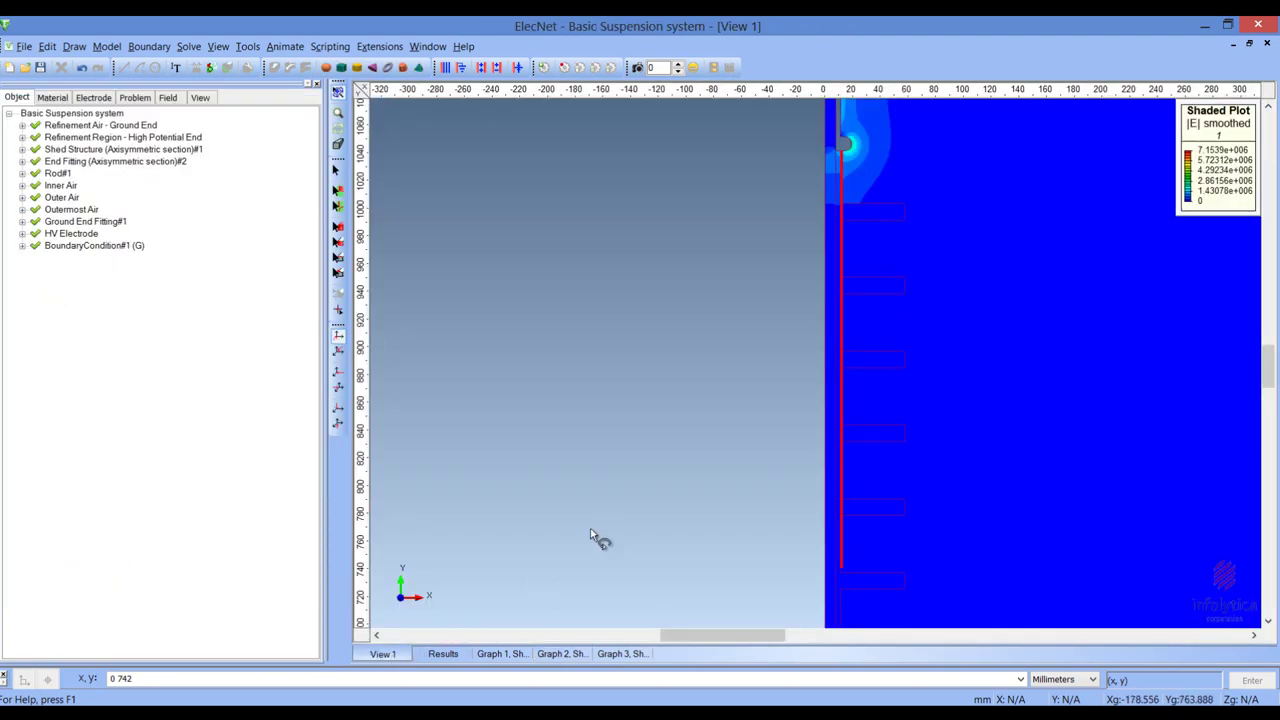
Step: Delete the line annotation along the sheath and review the EPRI definition of the Rod Center measurement line
left_click(846, 261)
key("Delete")
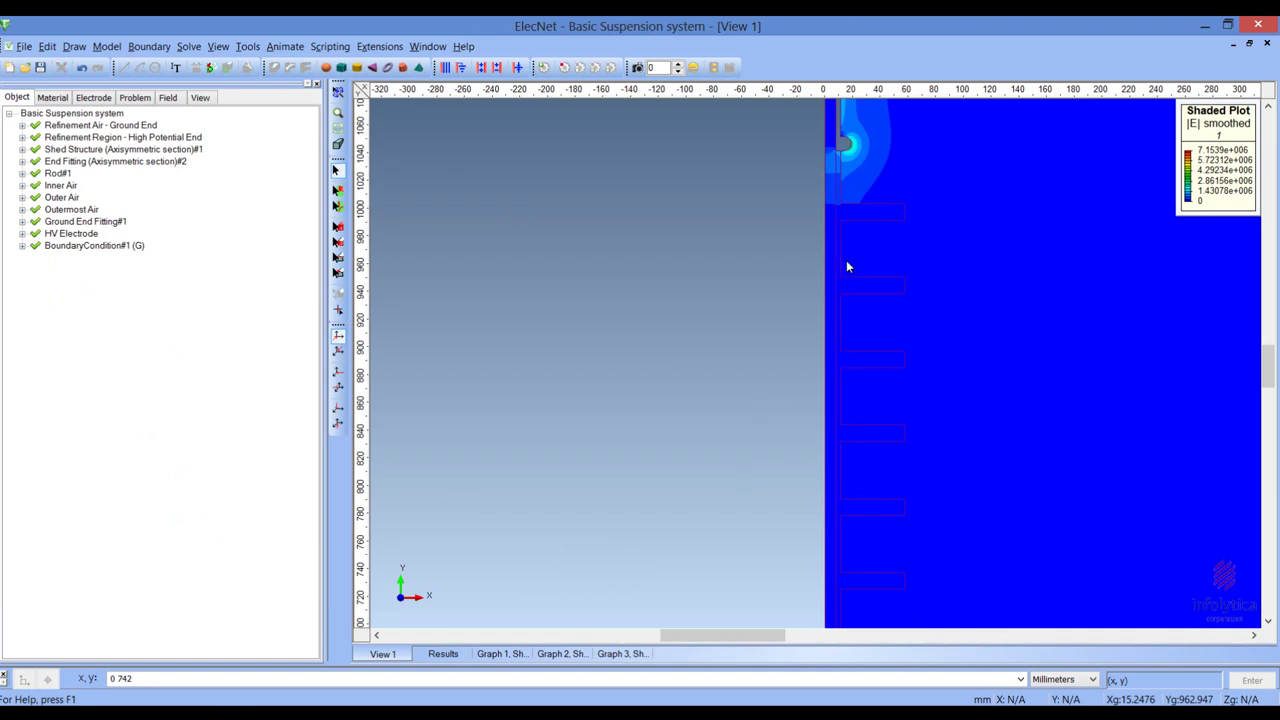
key("alt+Tab")
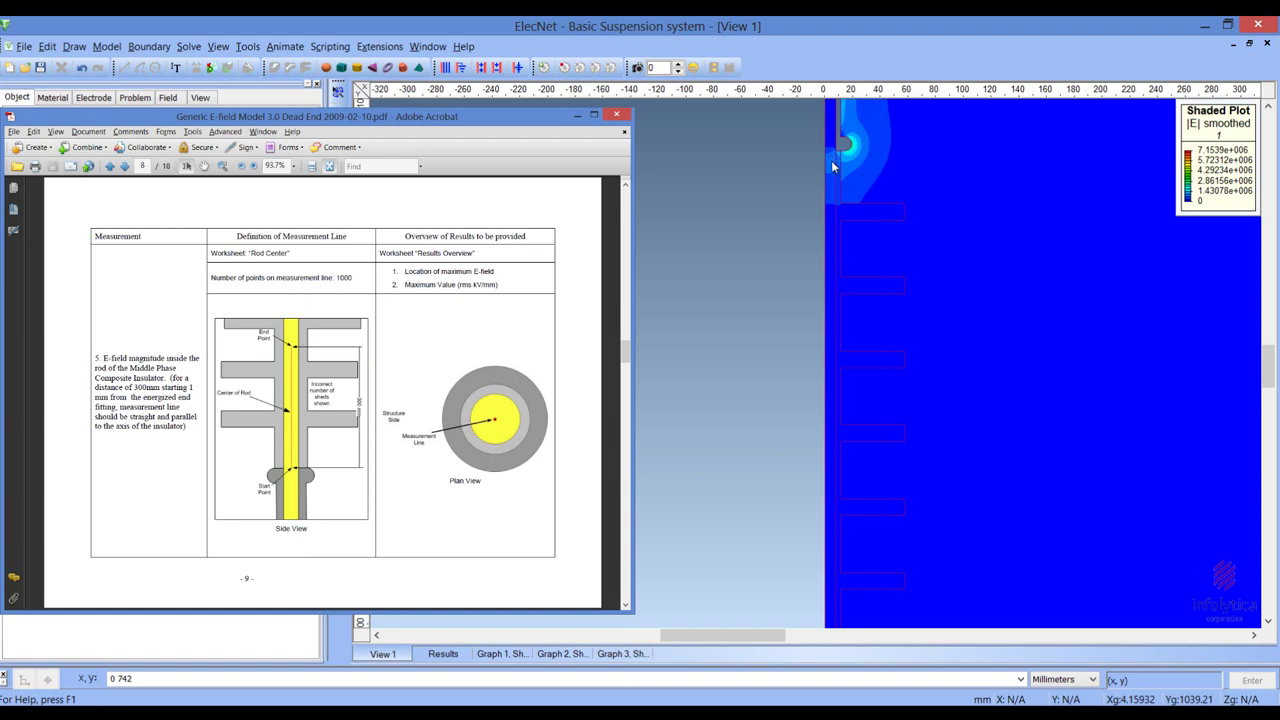
Step: Run the script Line Anotation - Hi Potential End - Rod center (2D) and open its field line graph
left_click(545, 68)
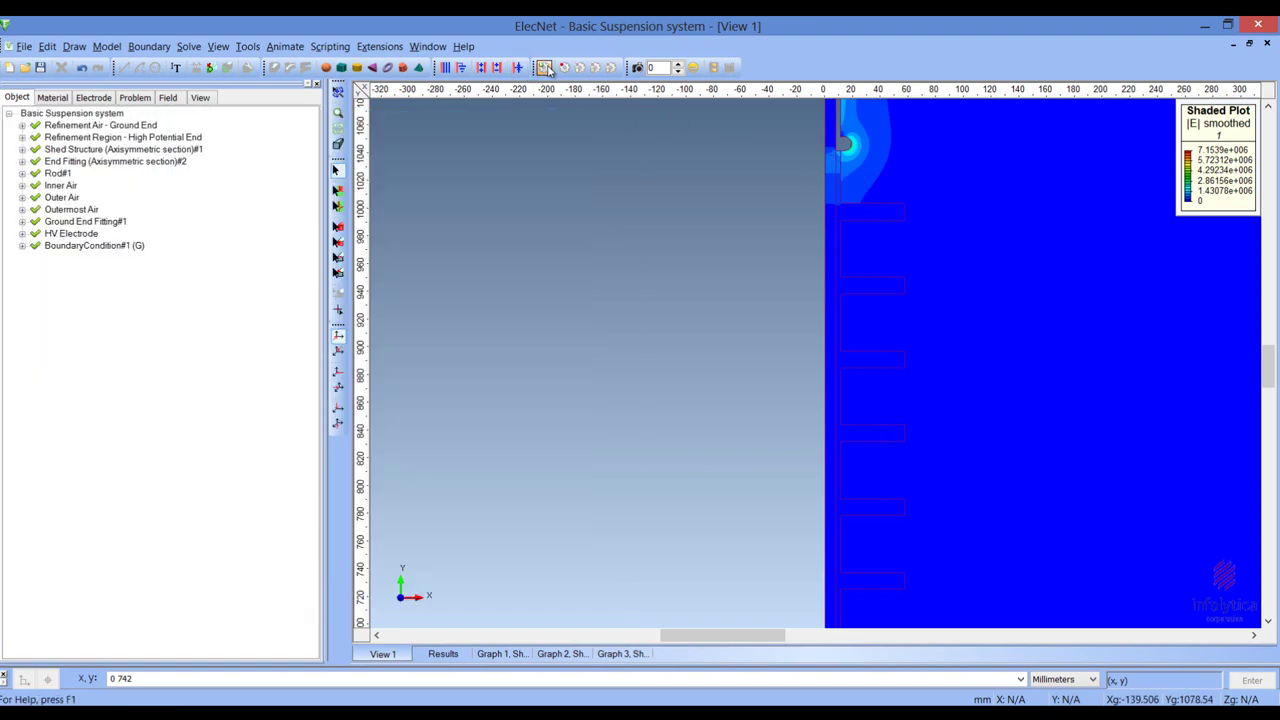
left_click(740, 416)
double_click(750, 417)
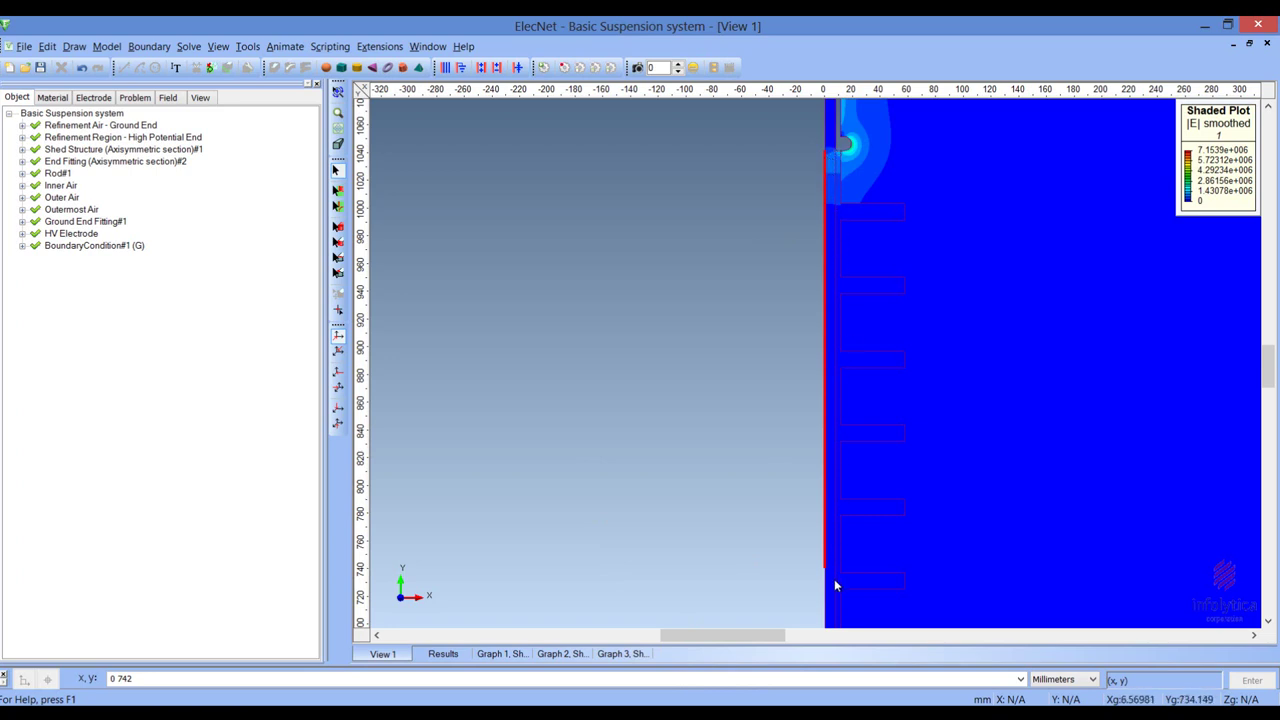
left_click(622, 654)
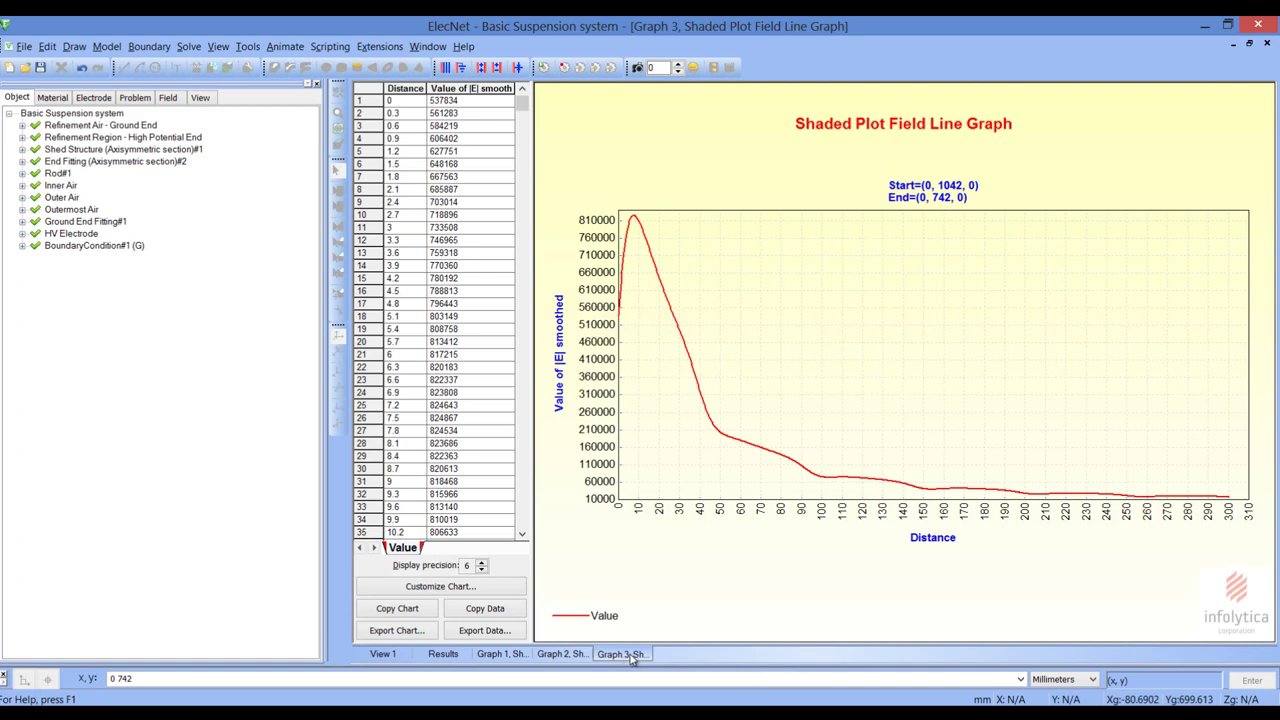
Step: Switch to the Basic Suspension system - Corona Ring model and review the EPRI figures for the corona ring's dimensions and position
key("alt+Tab")
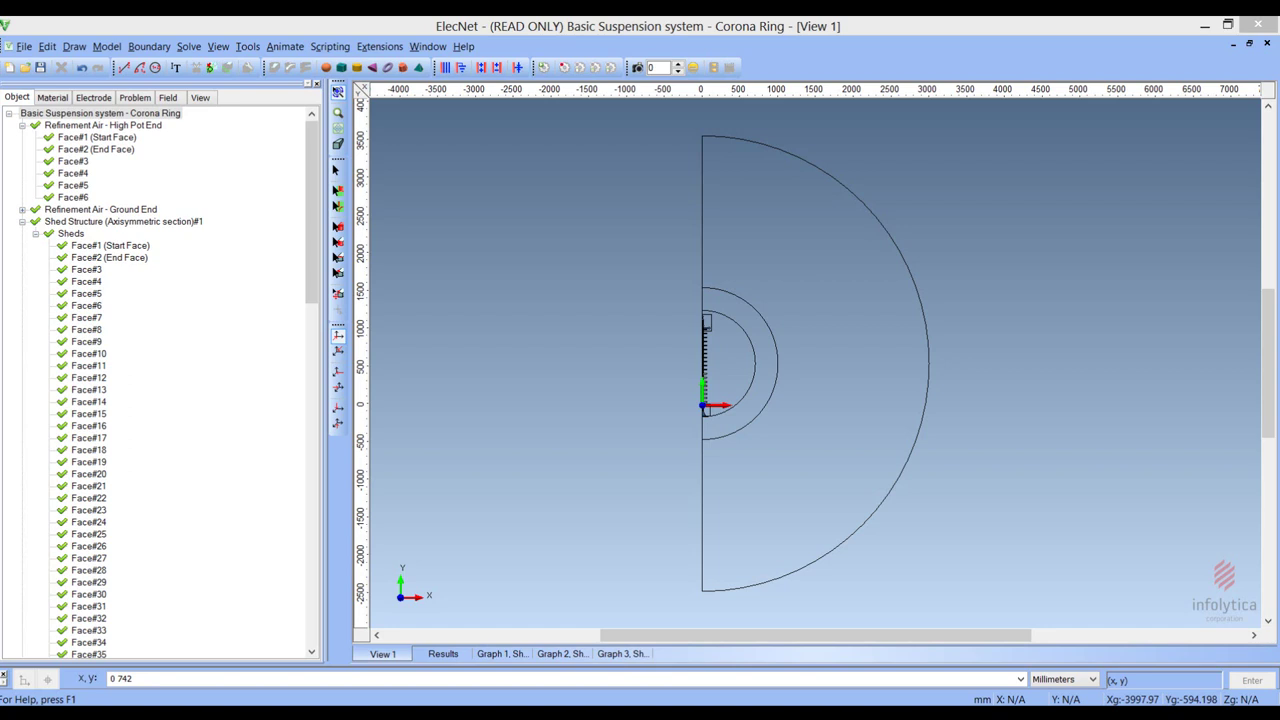
key("alt+Tab")
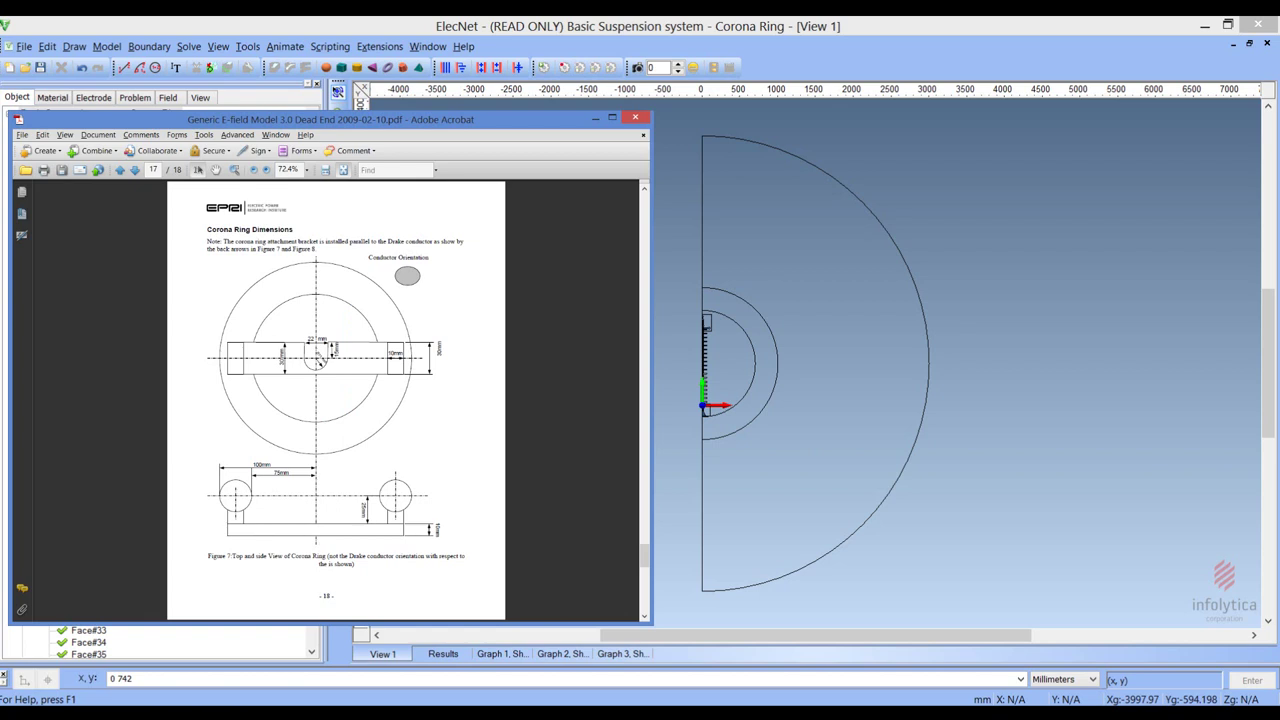
key("alt+Tab")
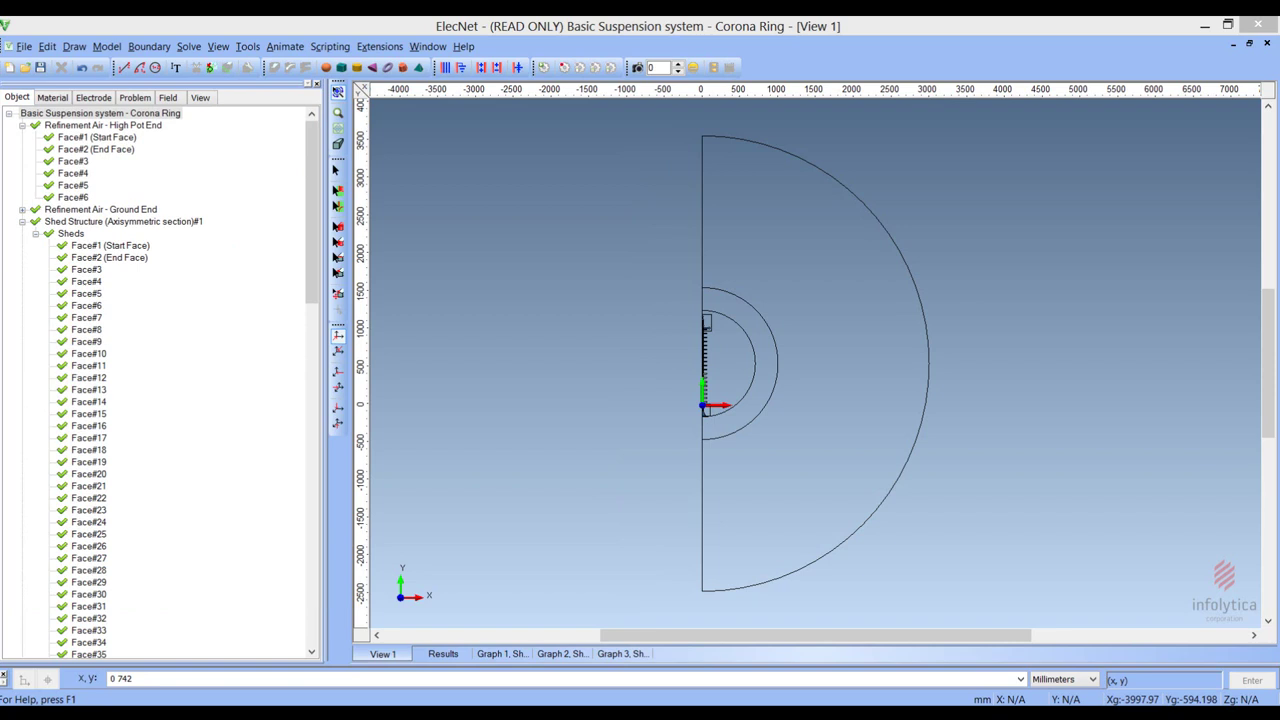
key("alt+Tab")
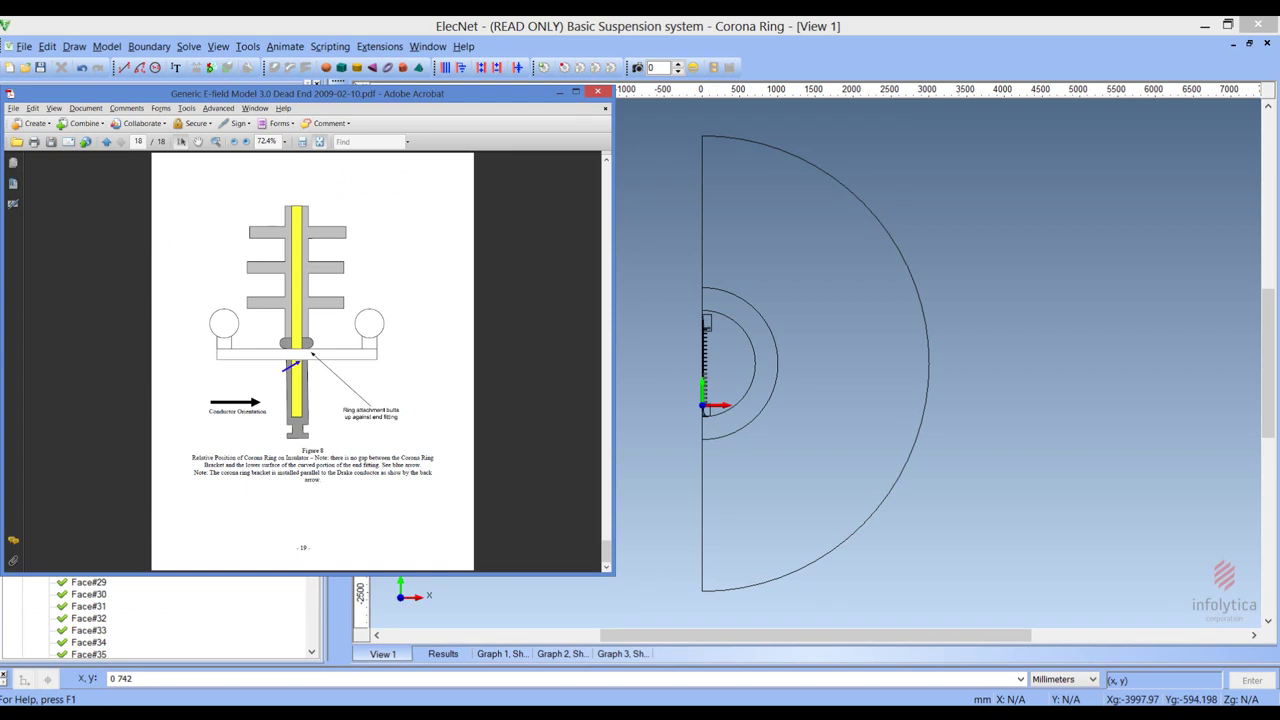
key("alt+Tab")
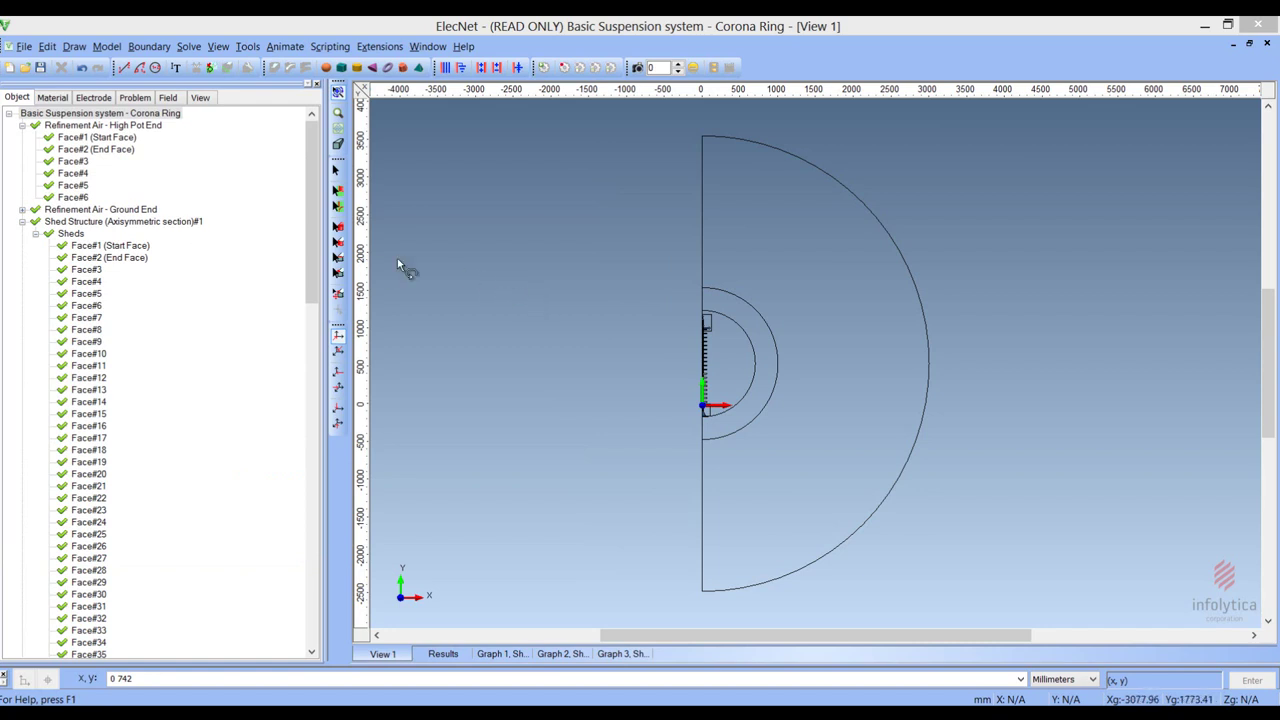
Step: Examine the corona ring beside the high-potential end fitting and list the components that belong to the HV Electrode
mouse_move(690, 308)
left_mouse_down()
mouse_move(728, 349)
mouse_move(932, 450)
left_mouse_up()
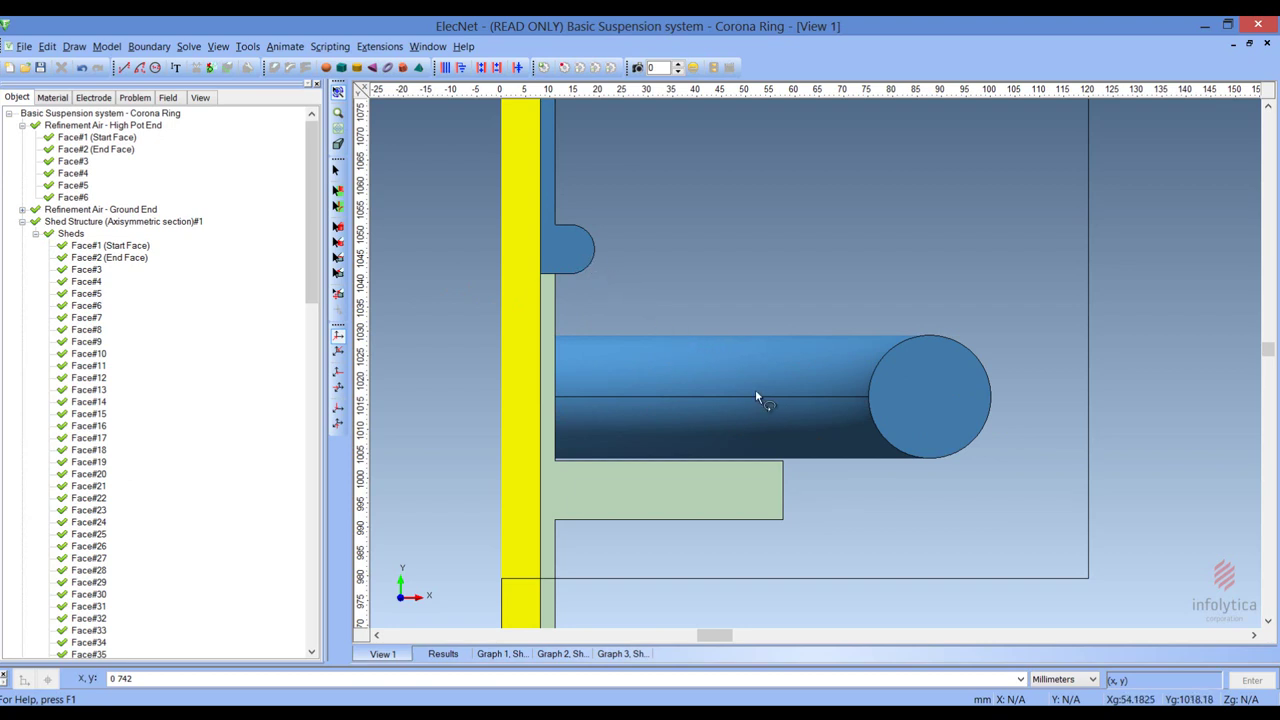
left_click(22, 221)
left_click(22, 233)
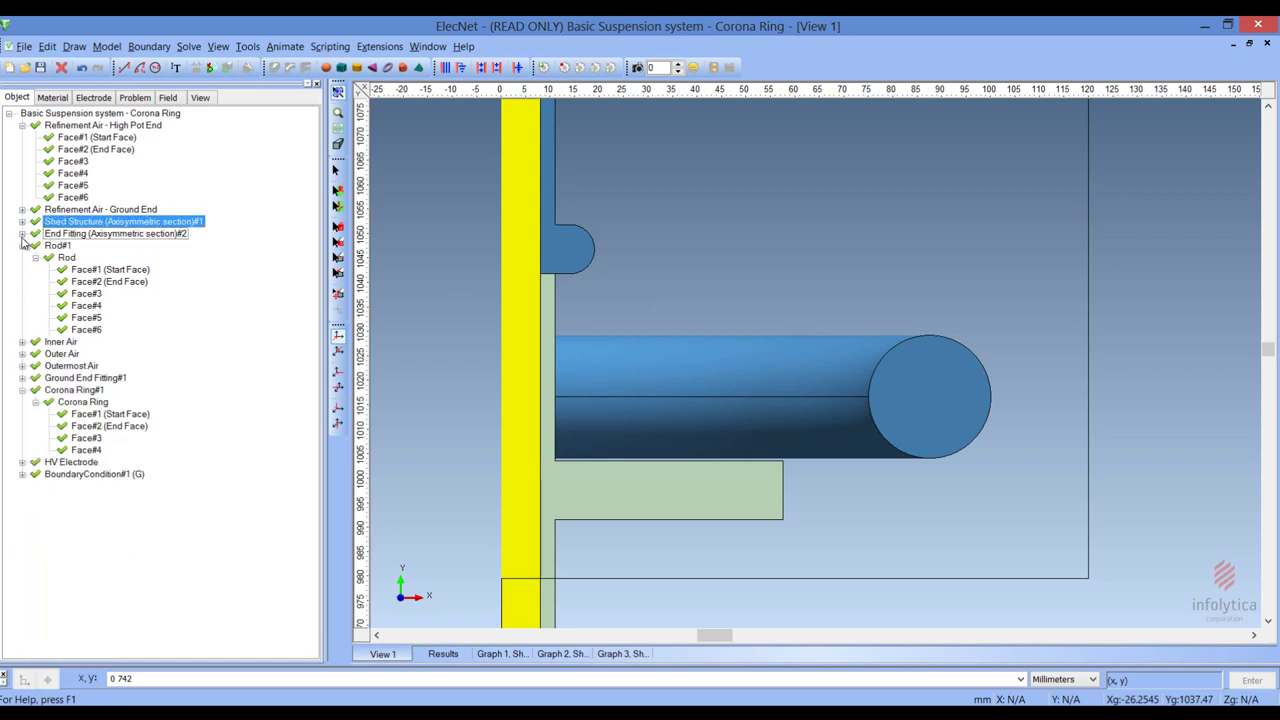
left_click(22, 462)
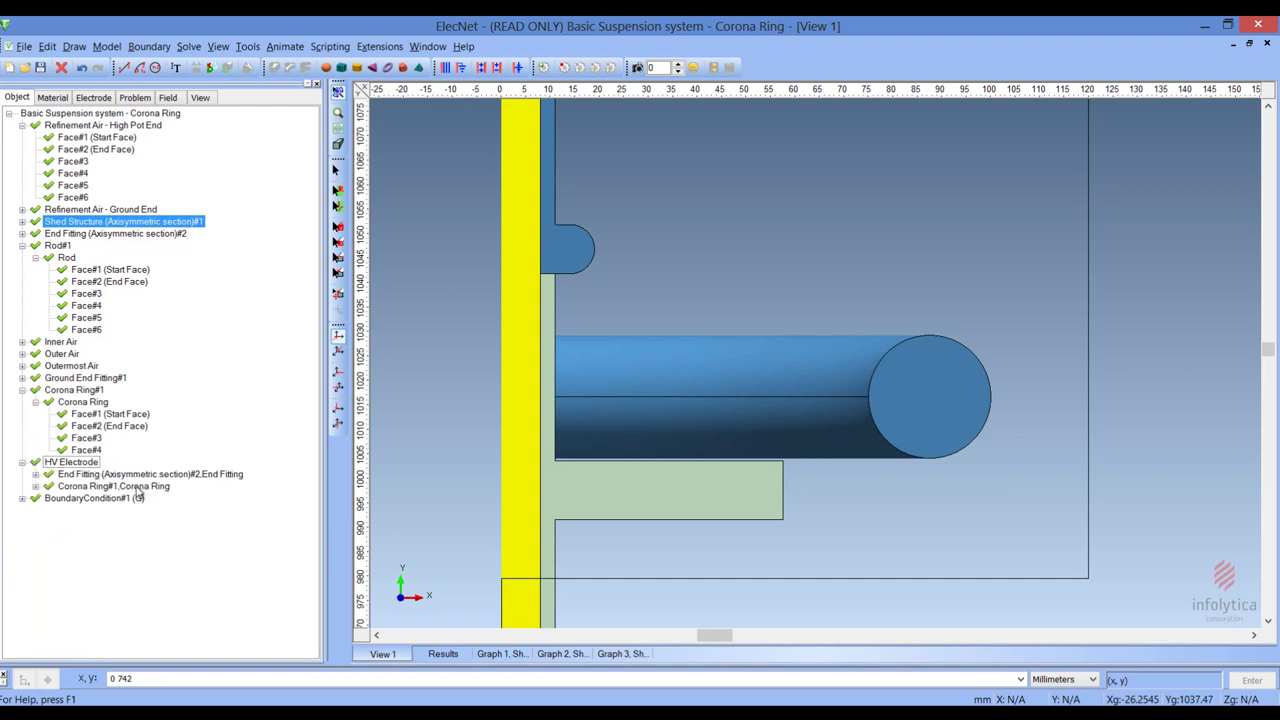
Step: Check the voltage source settings in the HV Electrode's properties
left_click(93, 464)
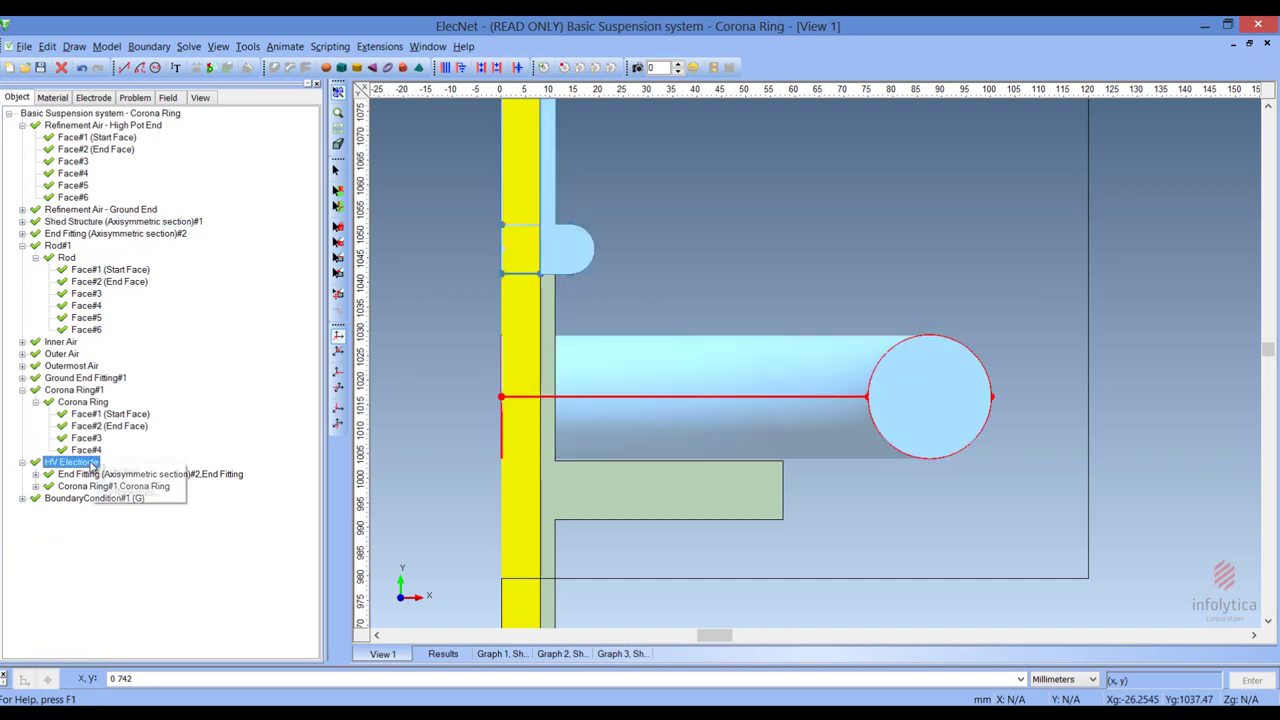
right_click(93, 464)
left_click(150, 491)
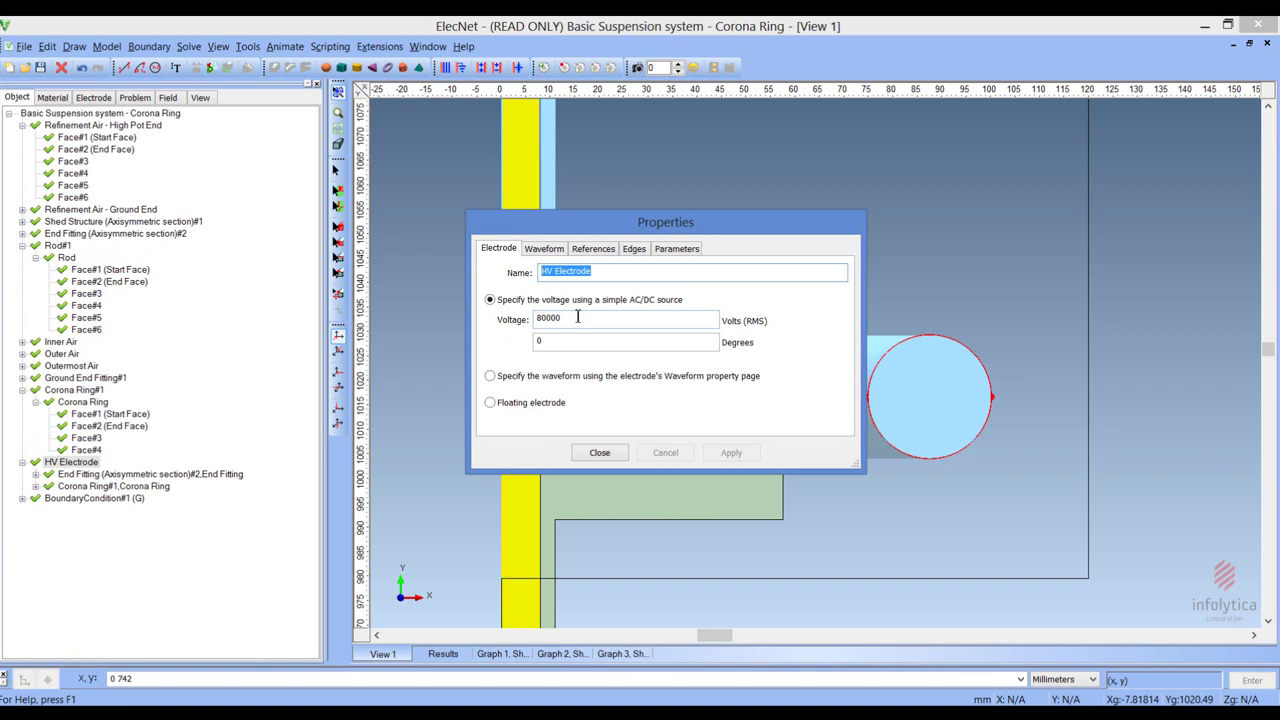
left_click(600, 453)
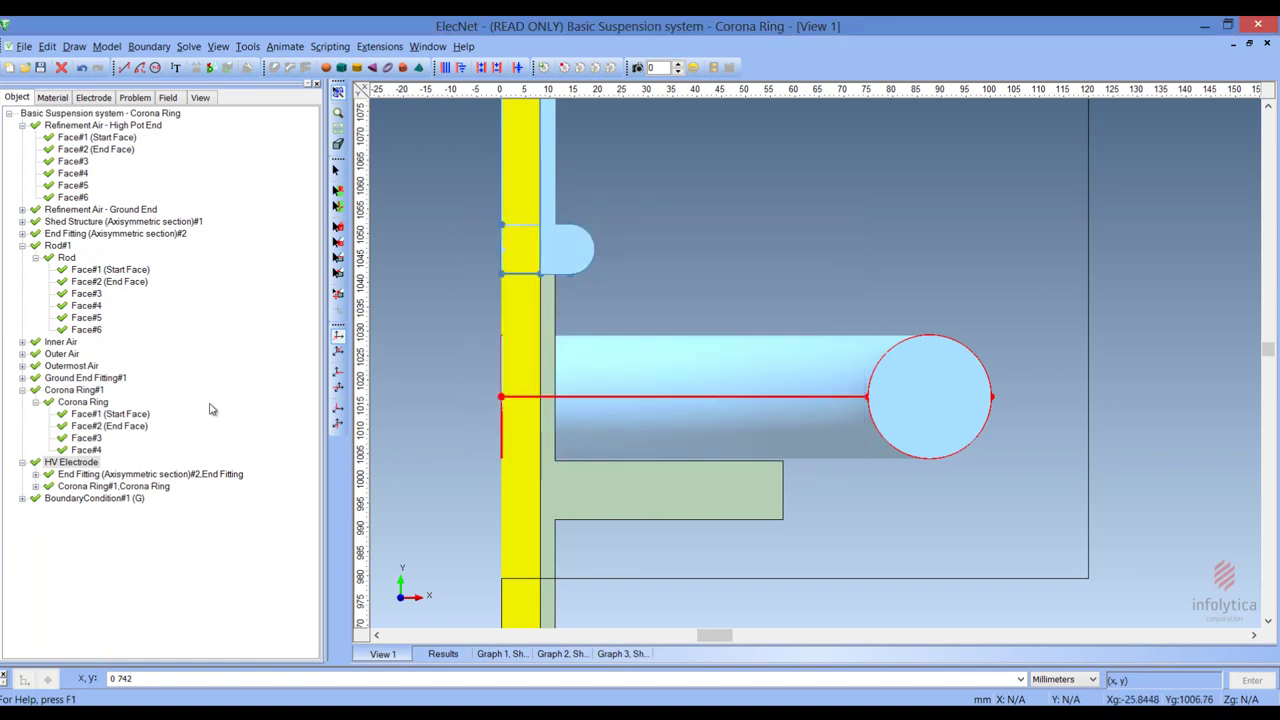
Step: Display the default fields on the corona ring model and examine the field around the ring and end fitting
left_click(133, 113)
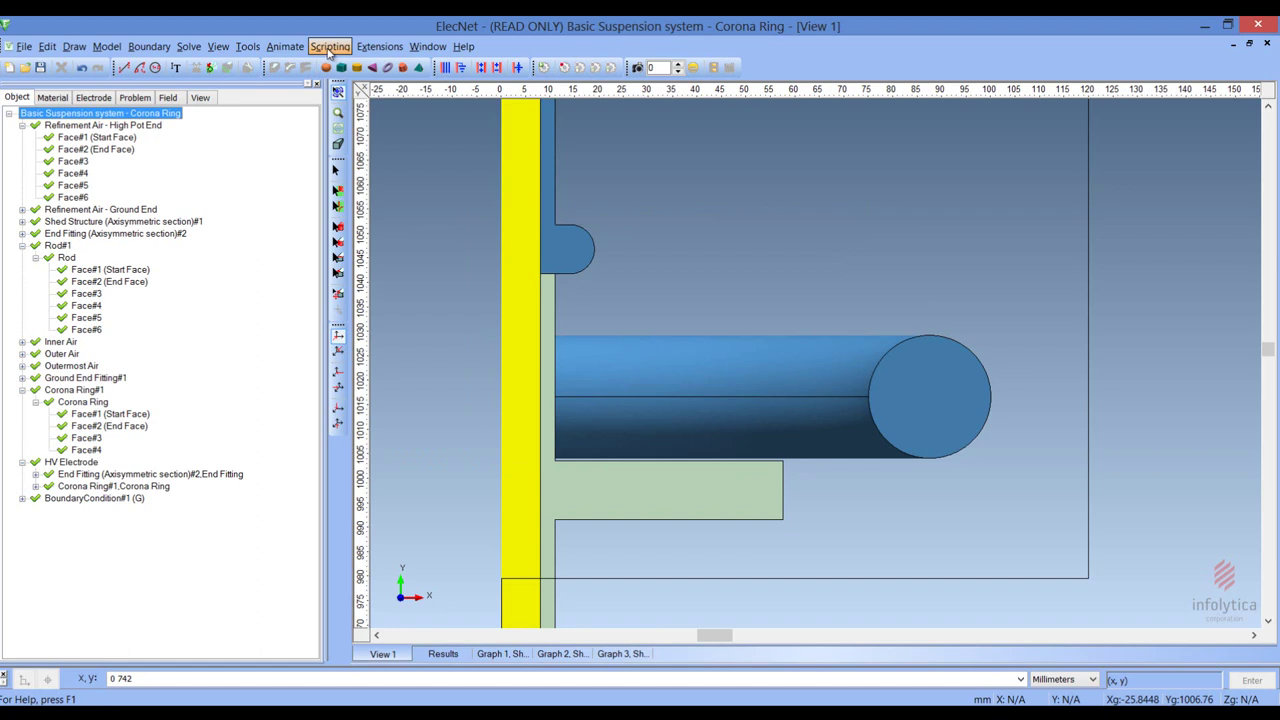
left_click(218, 46)
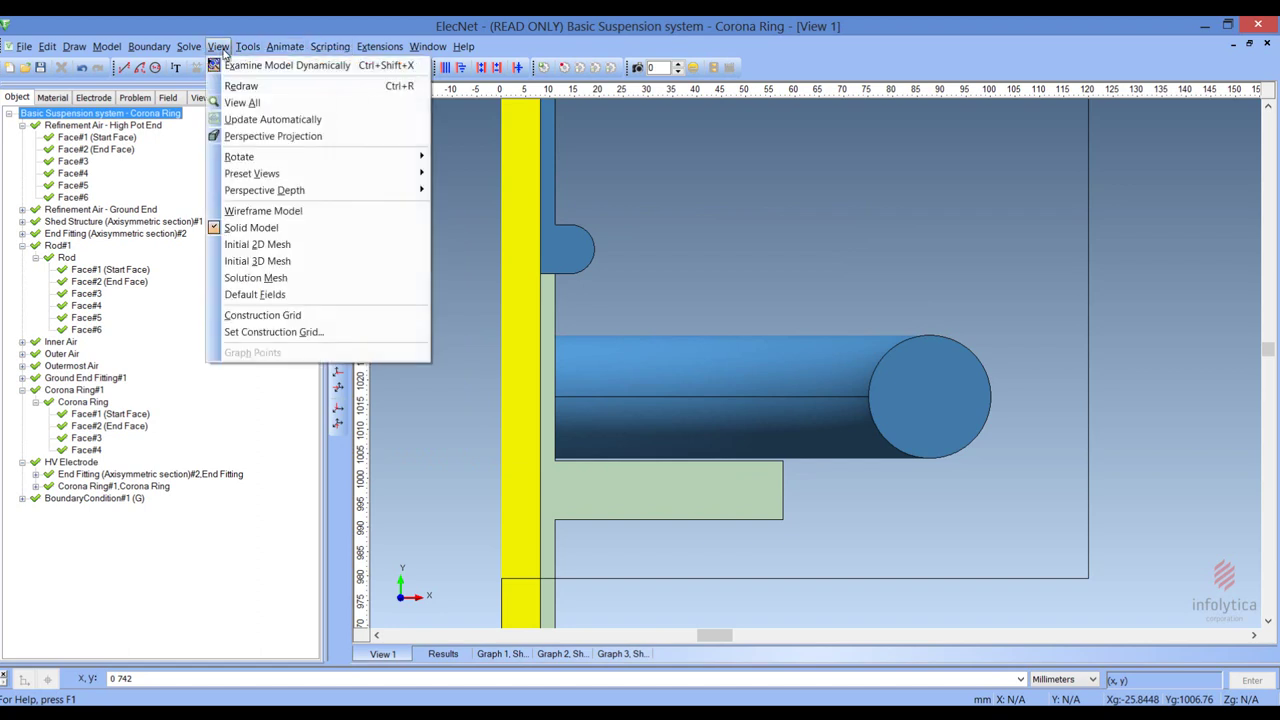
left_click(296, 295)
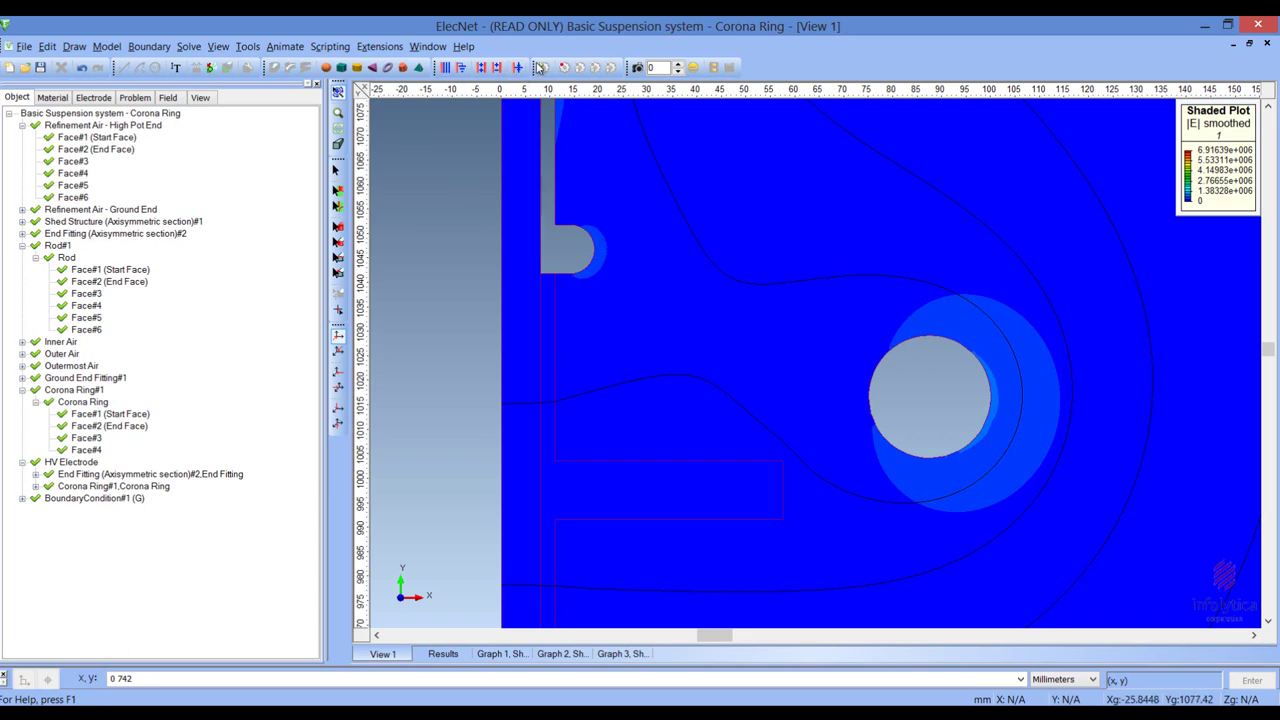
Step: Run the script Arc Annotation - Hi Potential End (2D) on the corona ring model and open the Shaded Plot Field Arc Graph
left_click(544, 68)
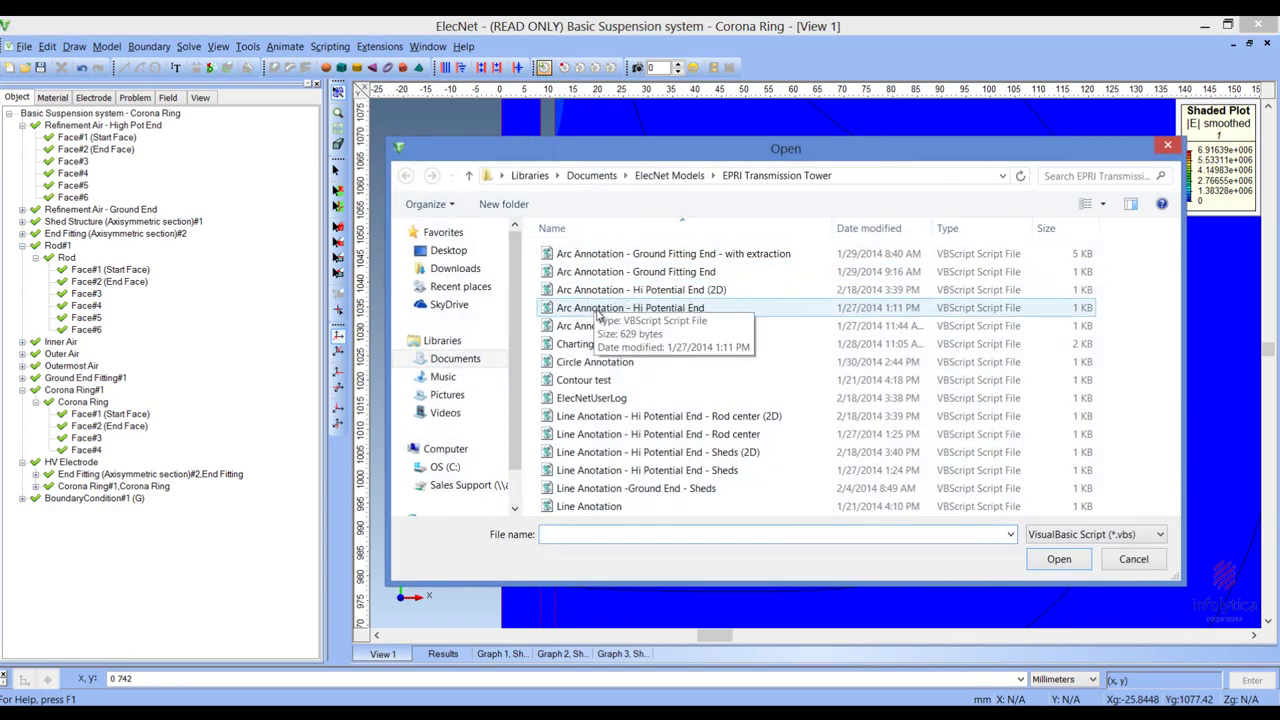
double_click(645, 290)
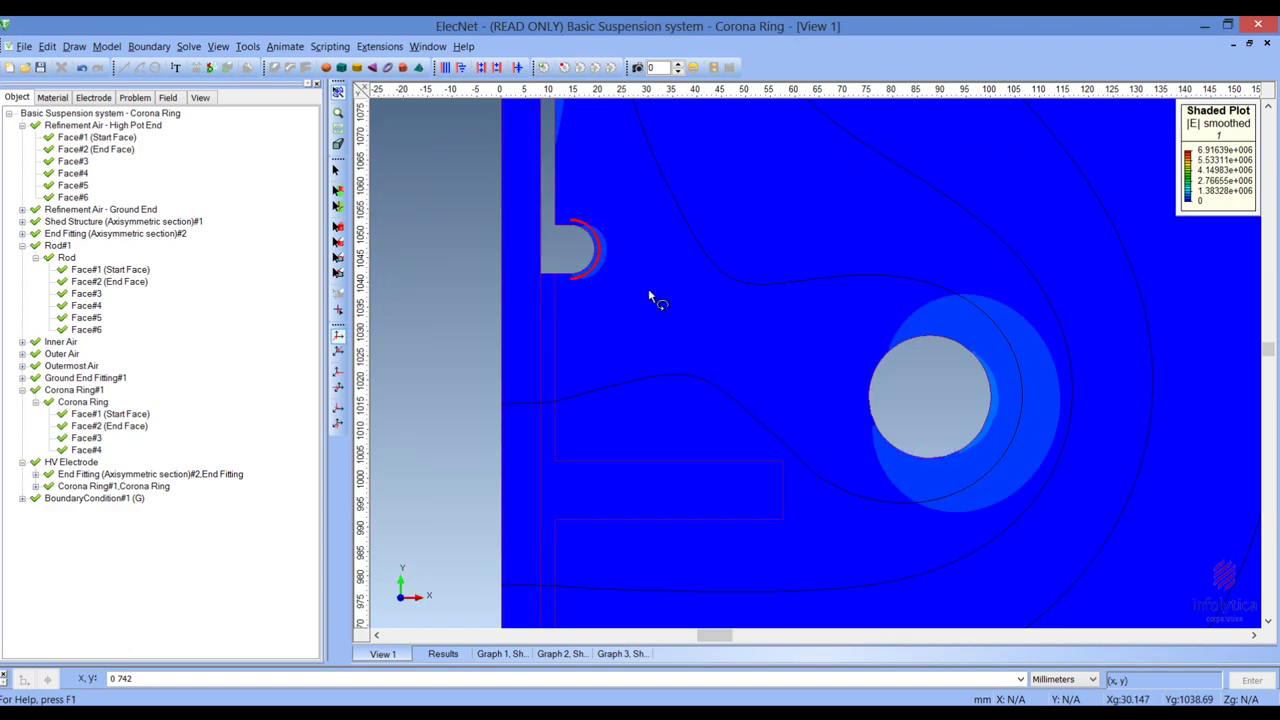
left_click(513, 658)
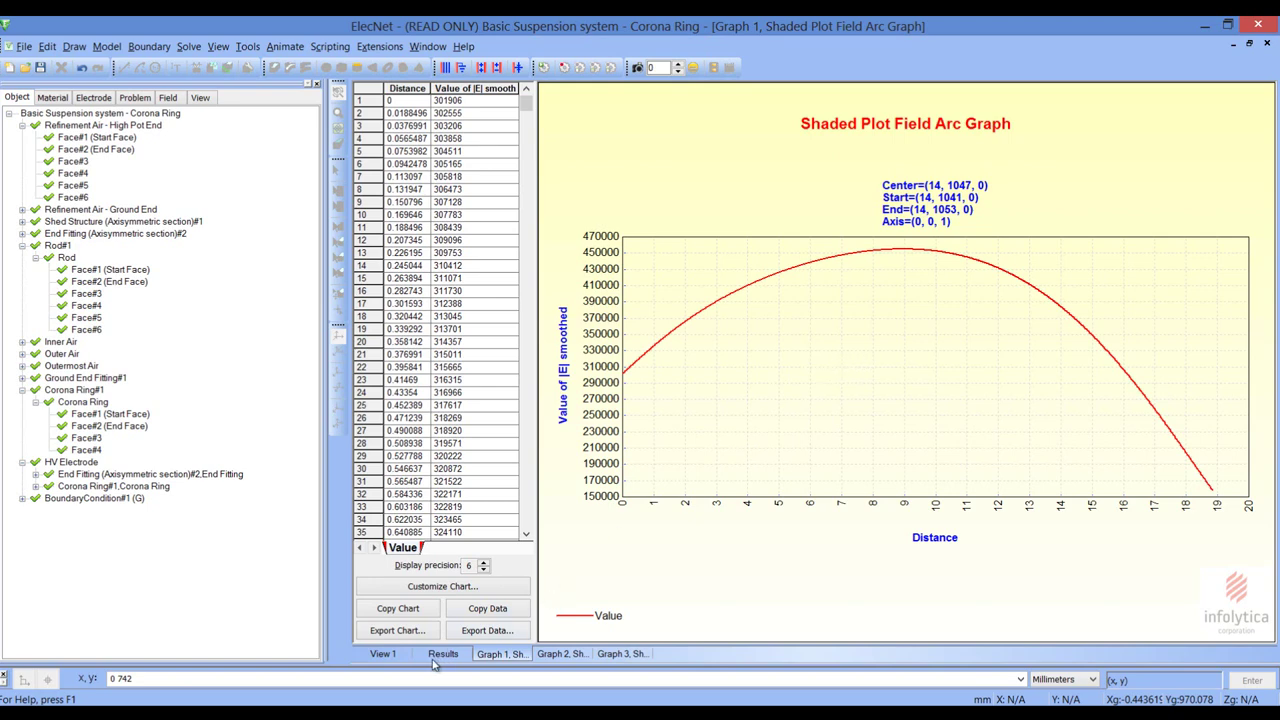
Step: Return to the corona ring model view and delete the arc annotation around the end fitting's rounded tip
left_click(381, 654)
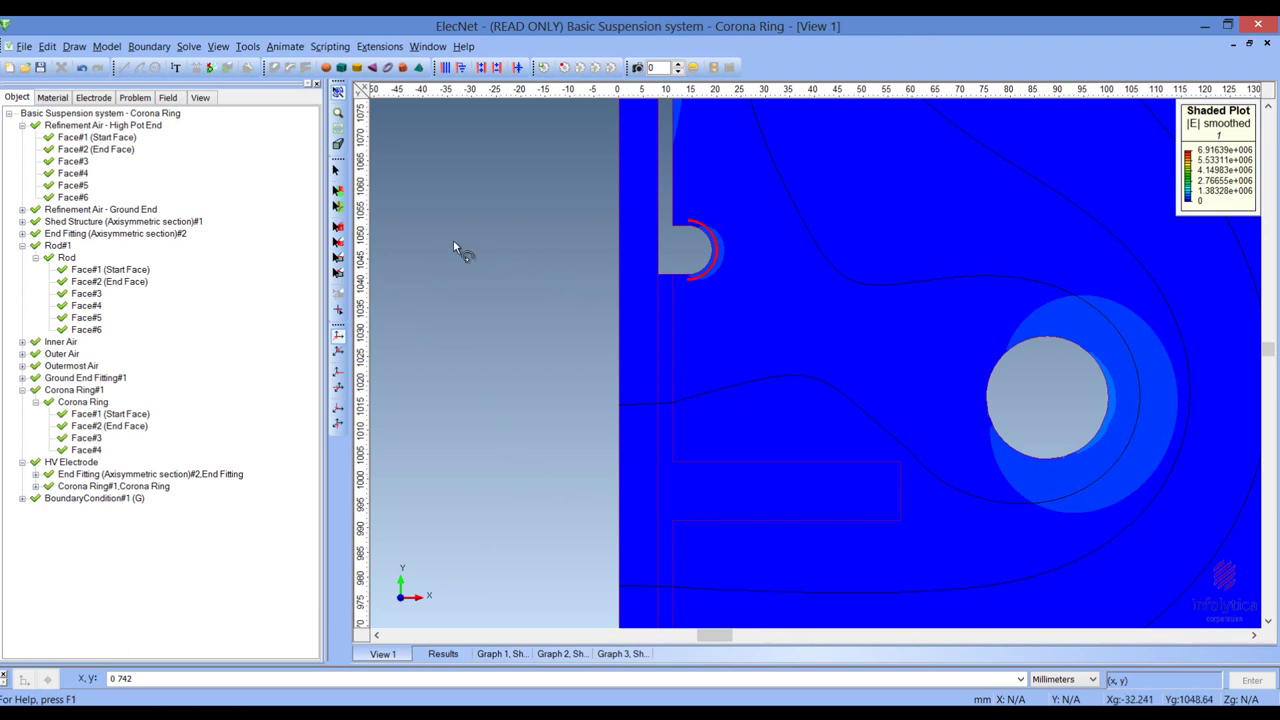
left_click(337, 170)
left_click(714, 246)
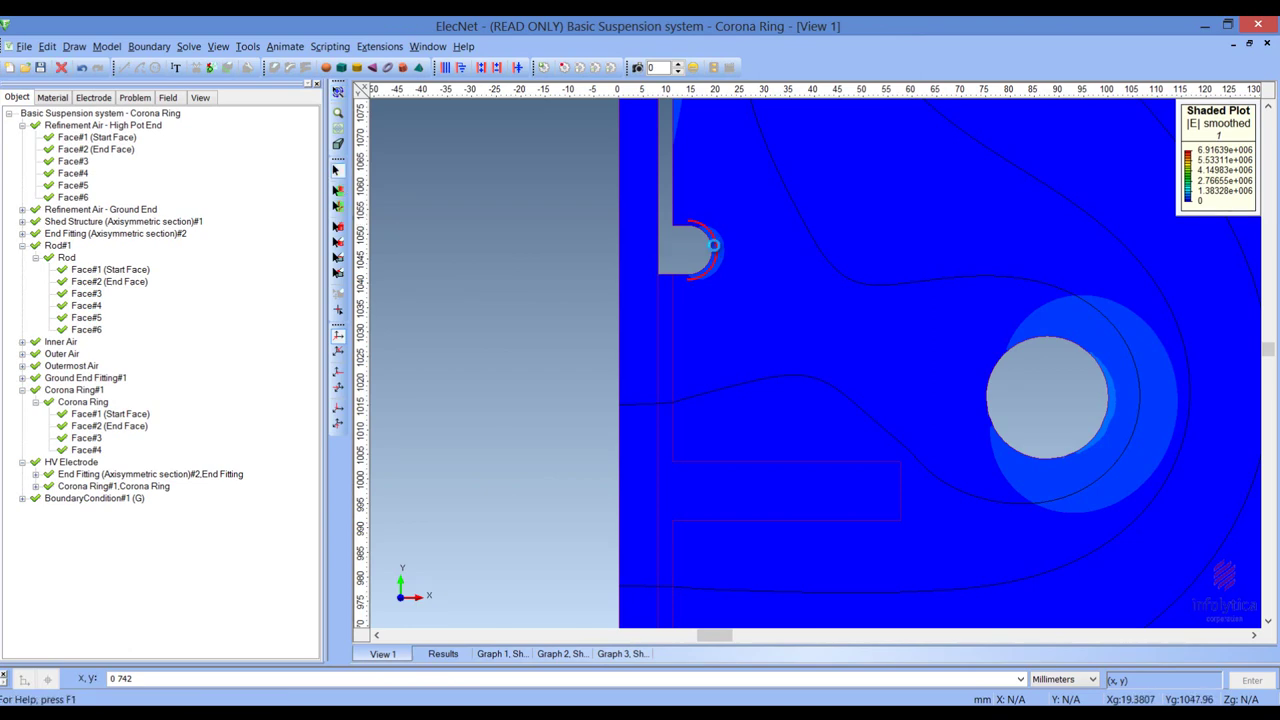
Step: Graph the sheath field with Line Anotation - Hi Potential End - Sheds (2D) and compare it with EPRI's Energized End Sheath with Corona Ring chart
left_click(543, 67)
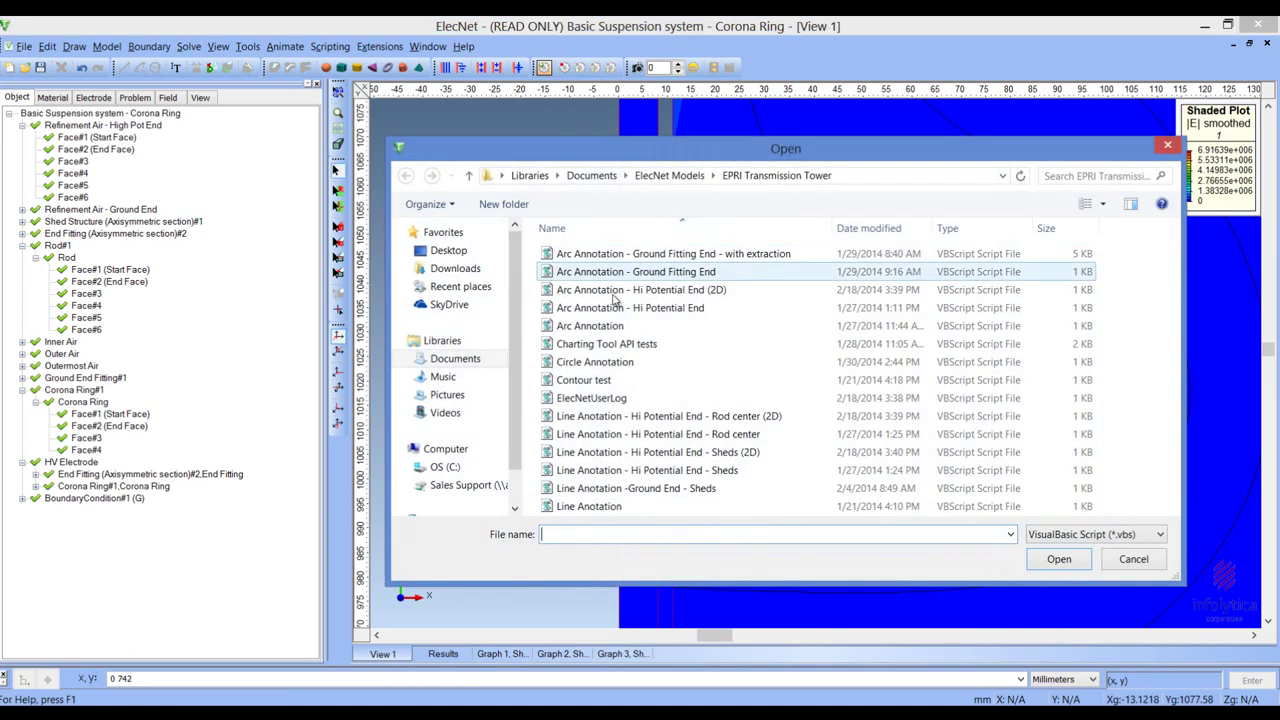
left_click(685, 452)
double_click(685, 452)
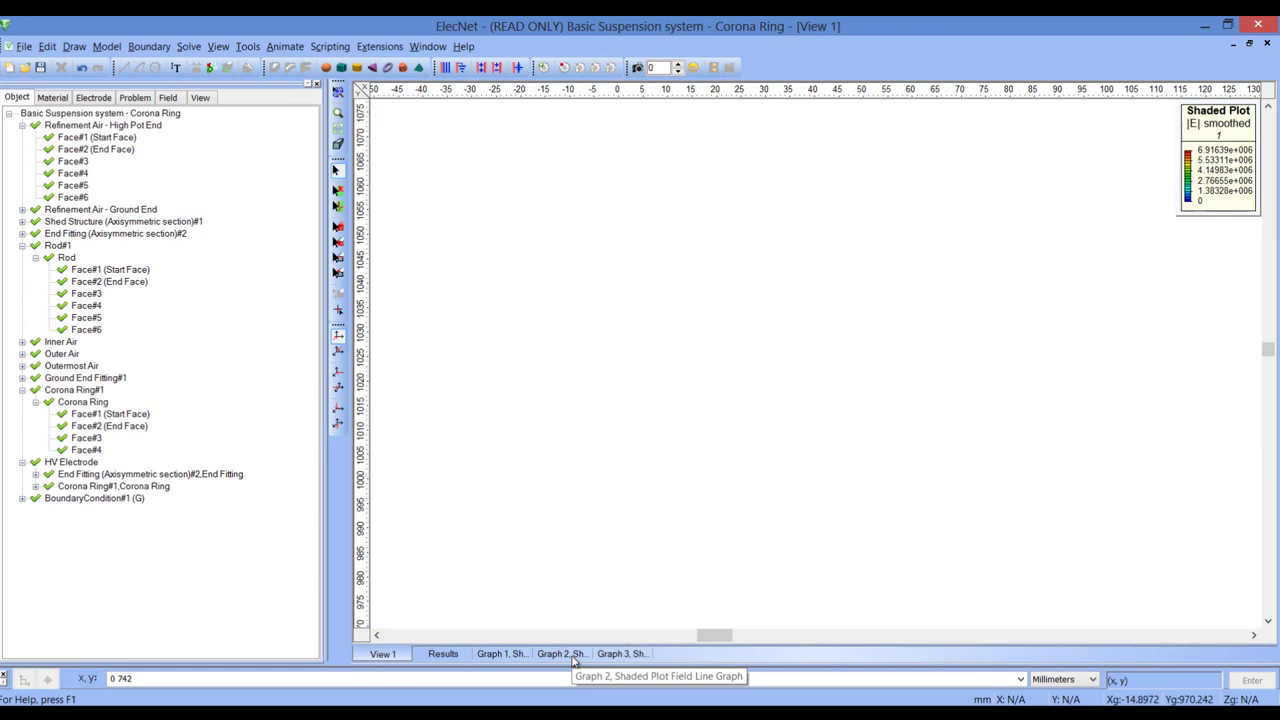
left_click(574, 660)
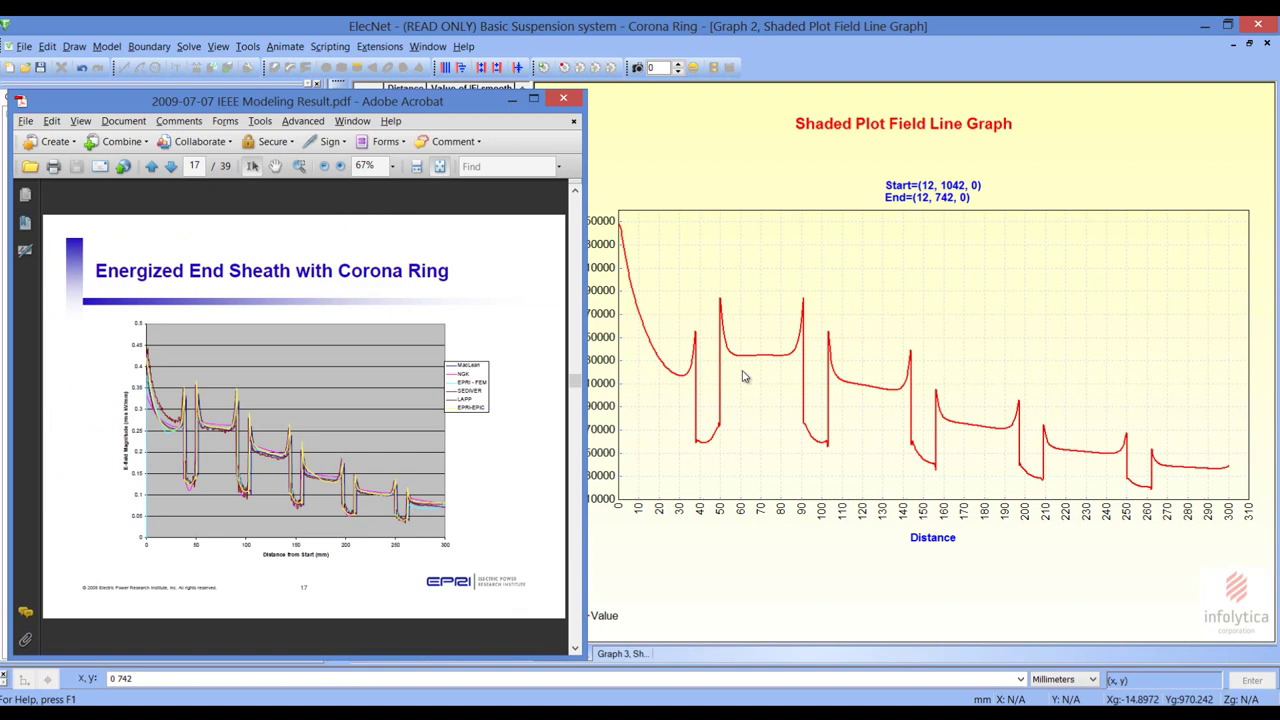
Step: Return to the corona ring model view and delete the line annotation along the sheath below the end fitting
left_click(392, 660)
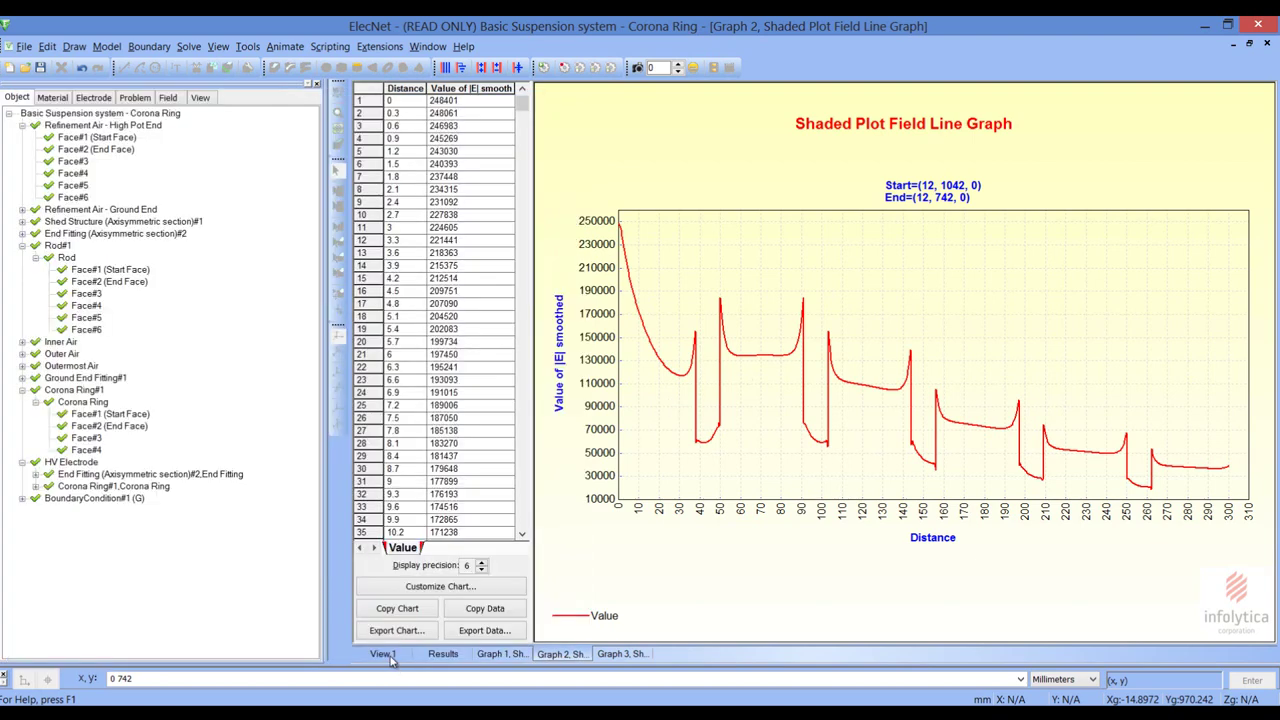
left_click(392, 658)
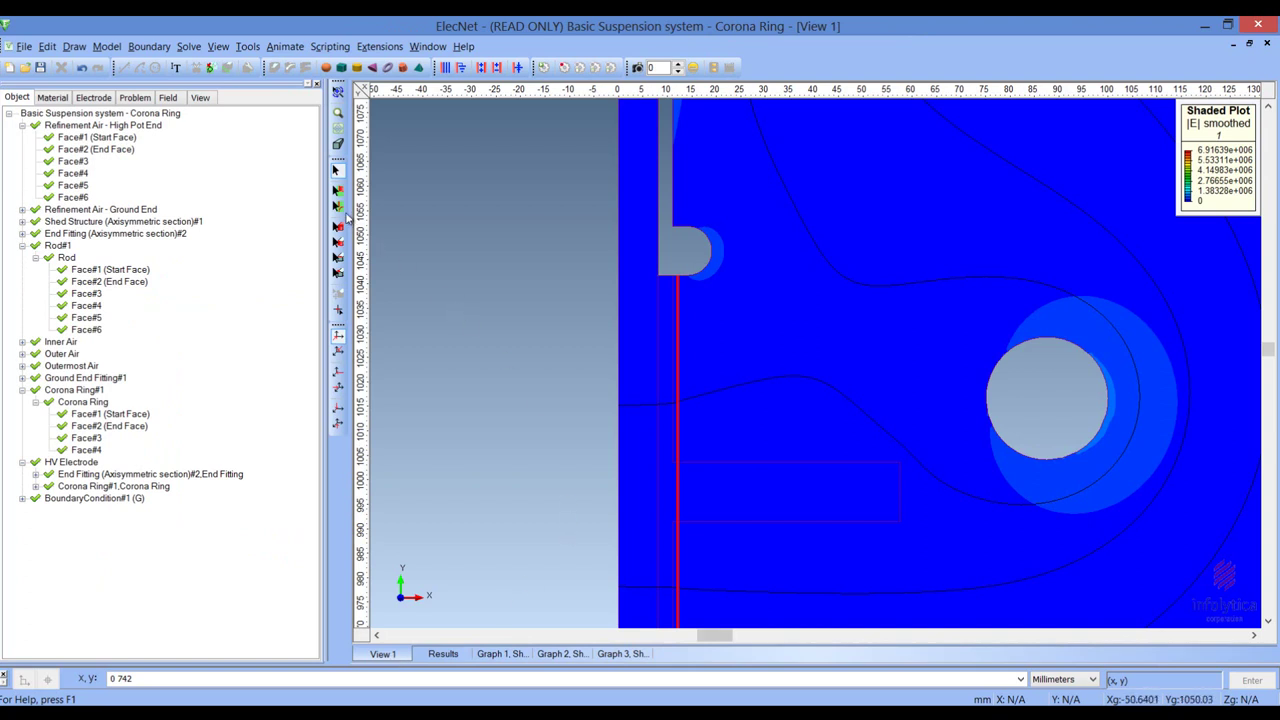
left_click(679, 336)
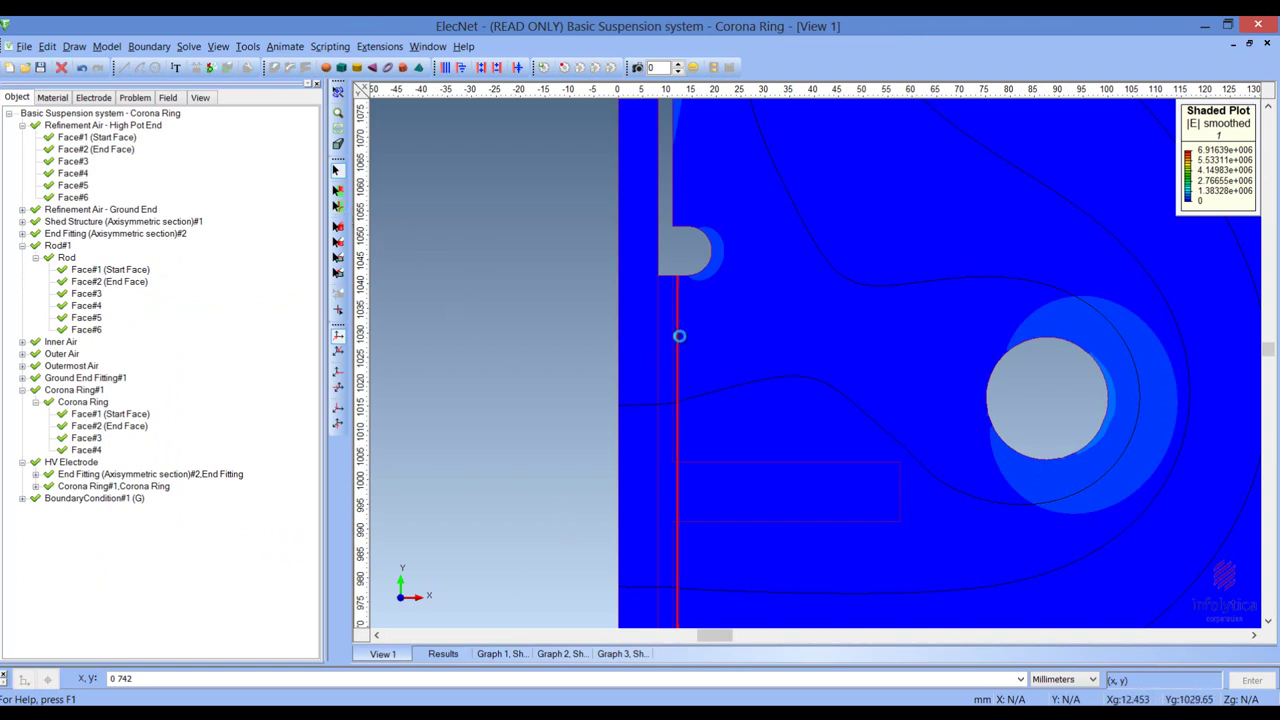
key("Delete")
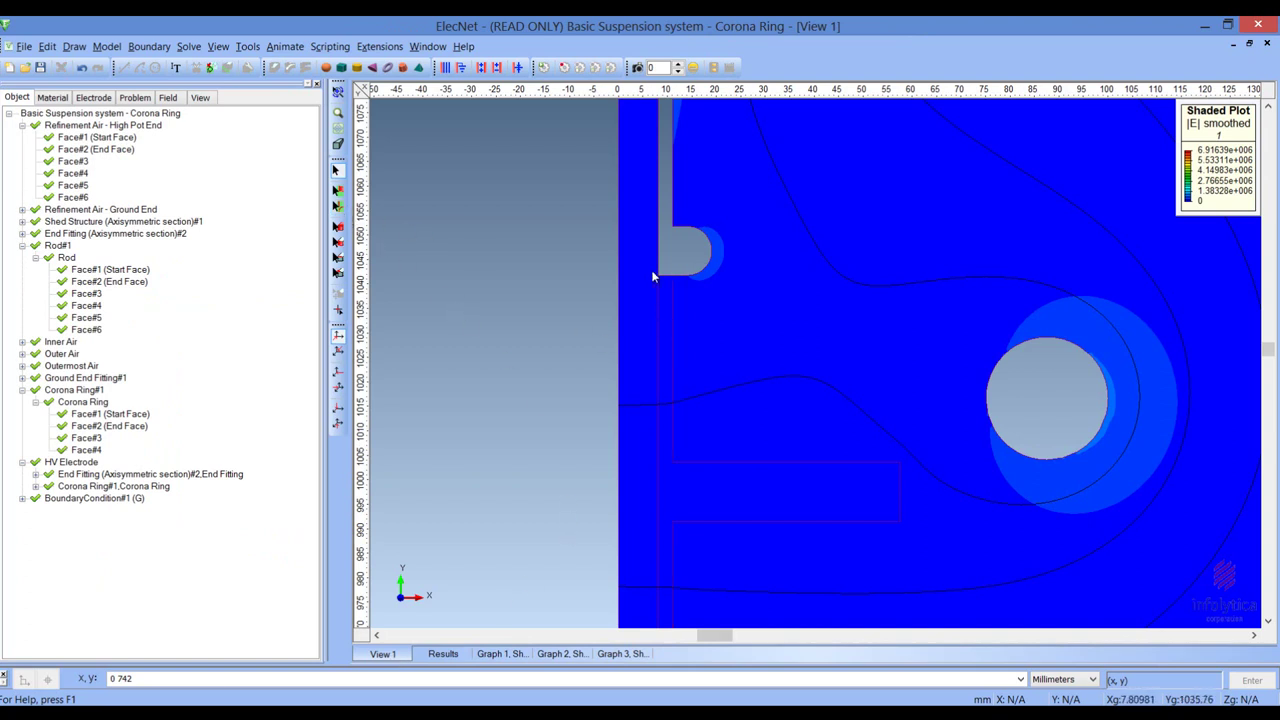
Step: Graph the rod center field with Line Anotation - Hi Potential End - Rod center (2D) and compare it with EPRI's Rod Center with Corona Ring chart
left_click(544, 67)
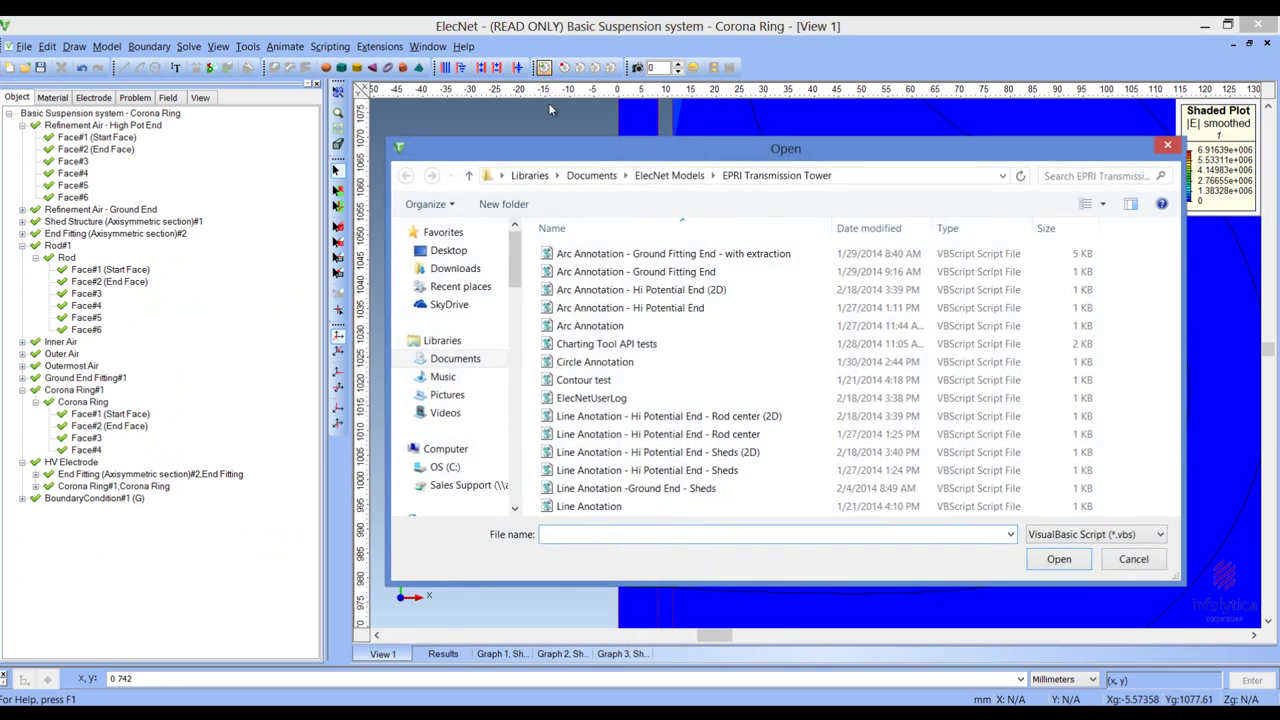
double_click(695, 425)
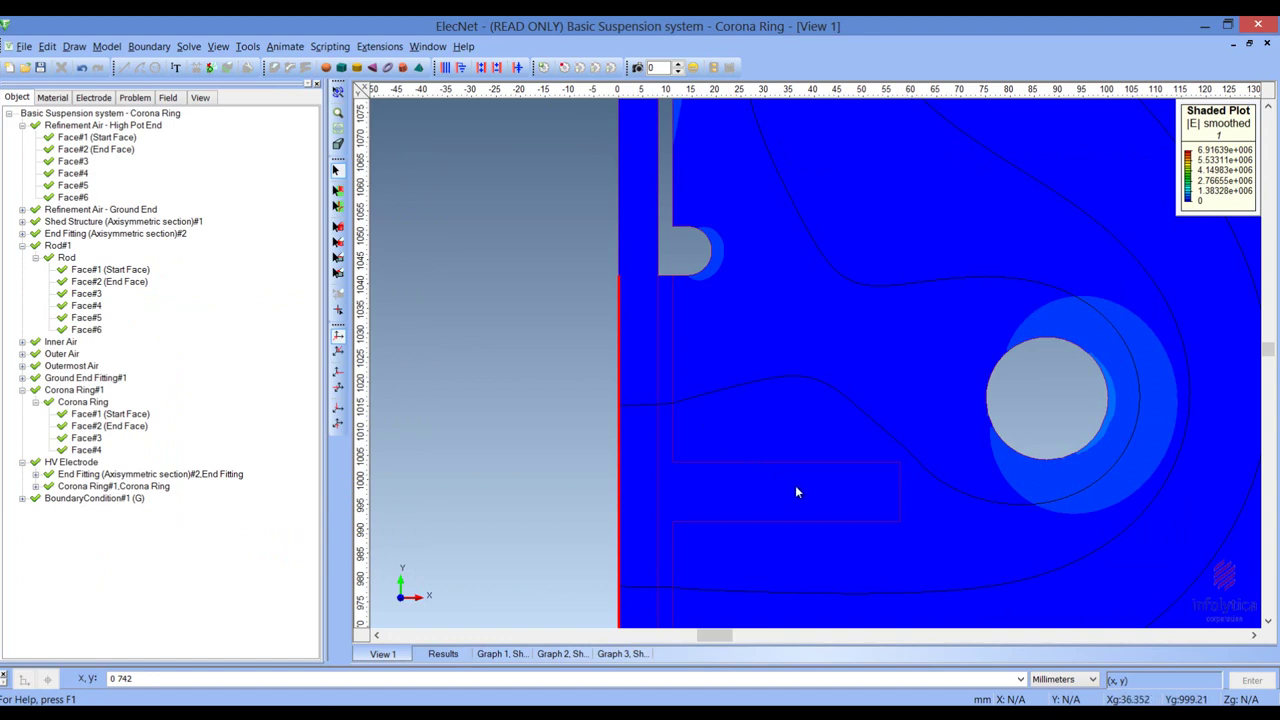
left_click(635, 655)
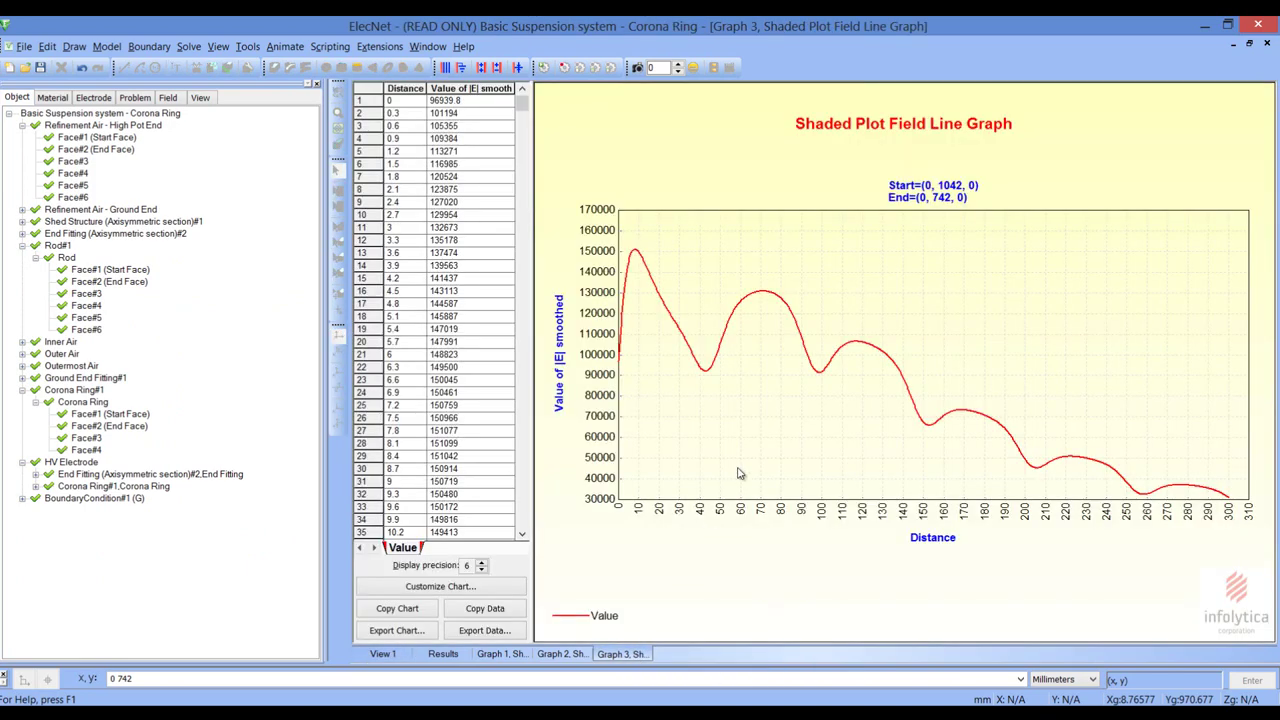
key("alt+Tab")
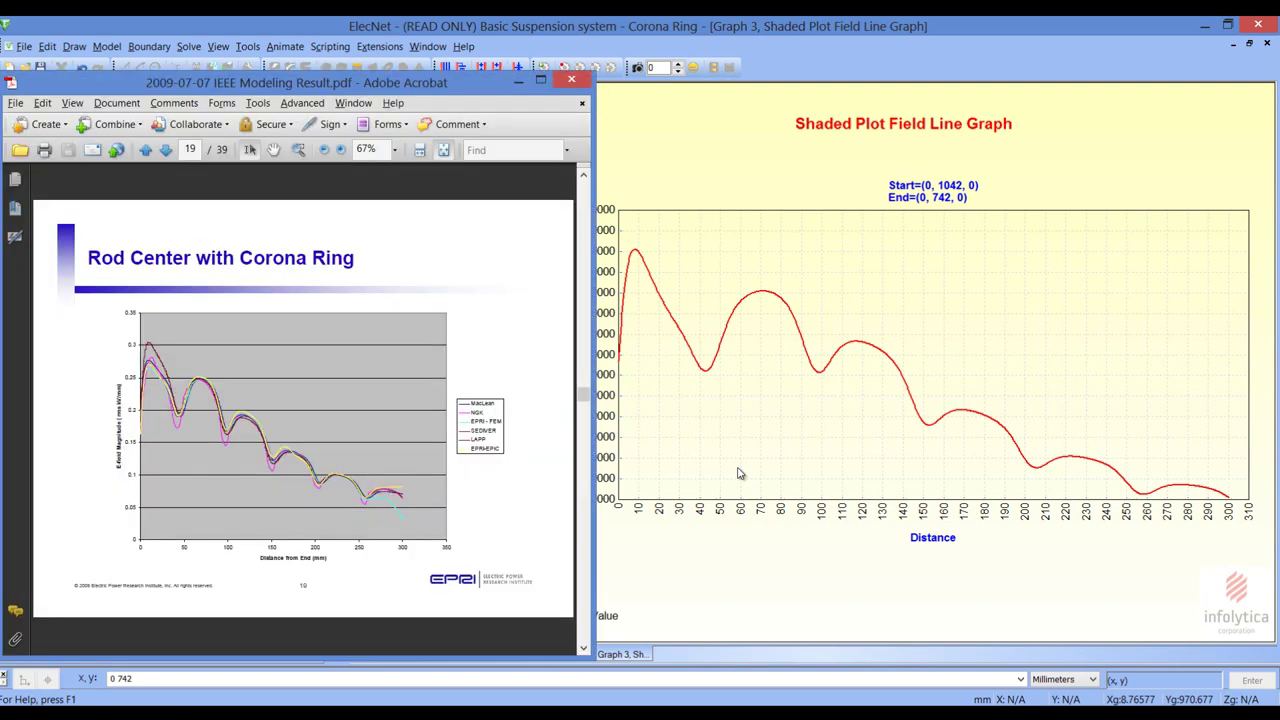
key("alt+Tab")
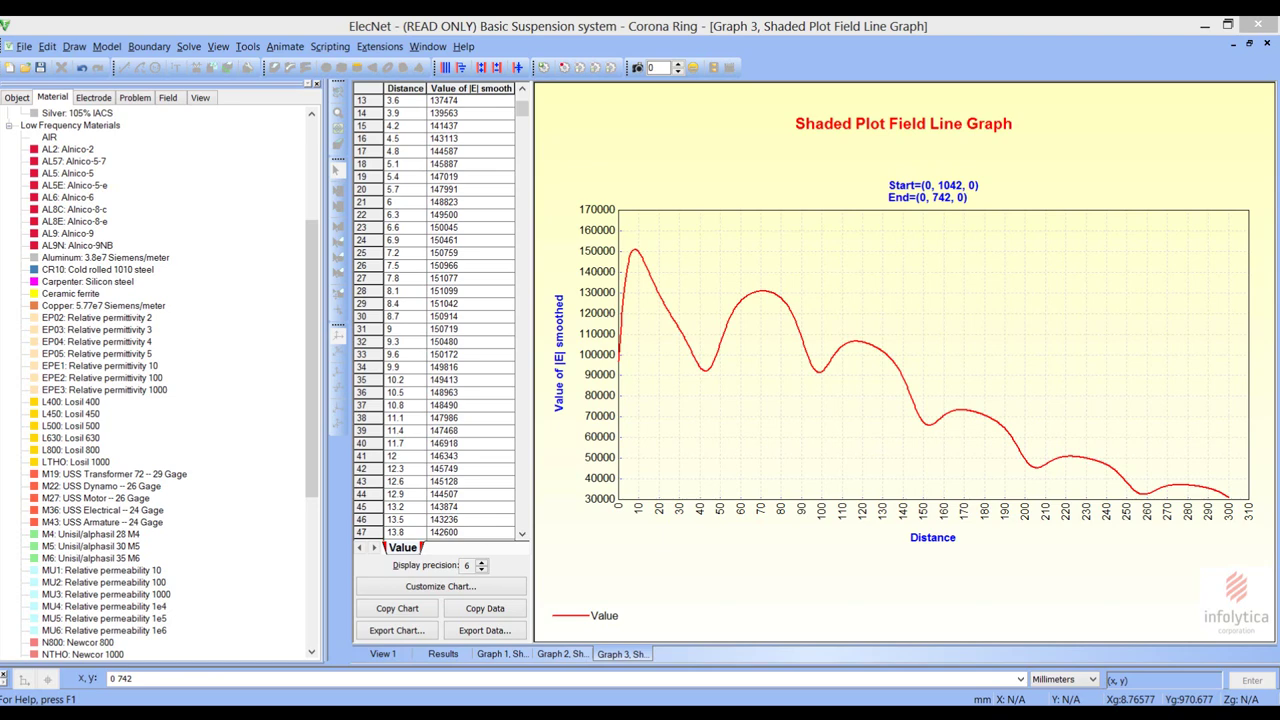
Step: Review the pole assembly and phase wire davit arm drawings in Generic E-field Model 3.0 Dead End 2009-02-10.pdf
key("alt+Tab")
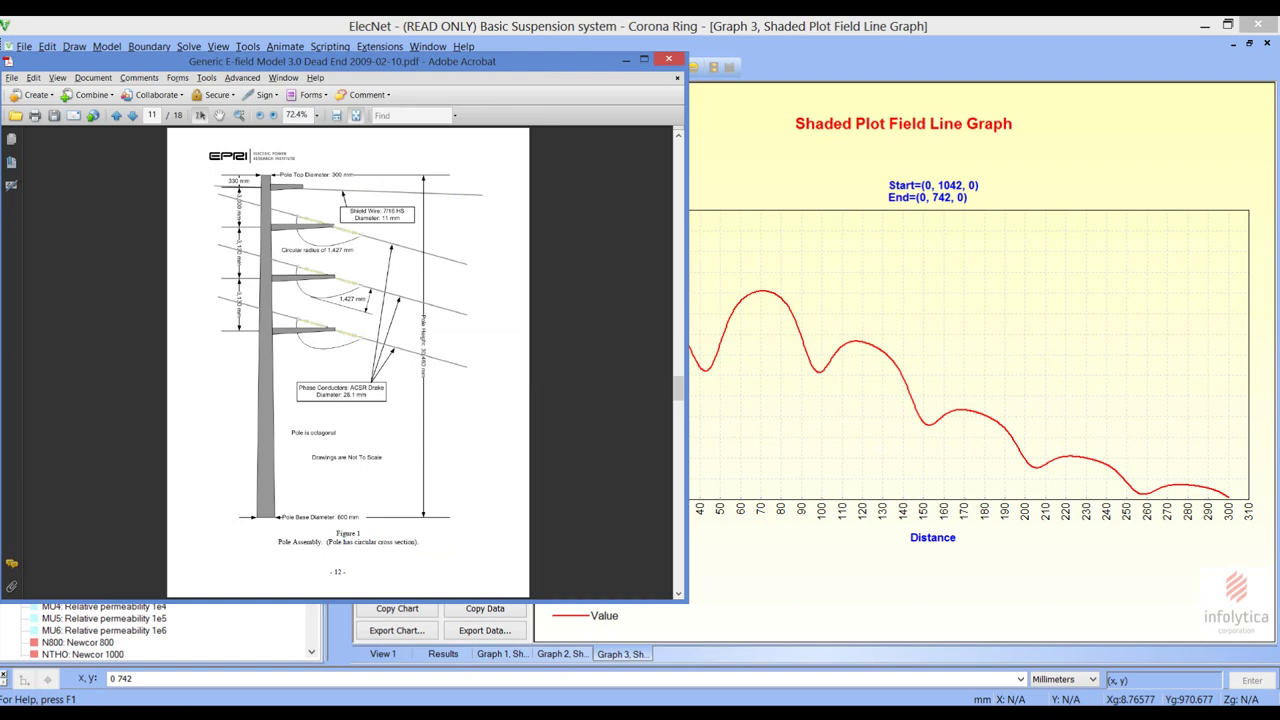
key("alt+Tab")
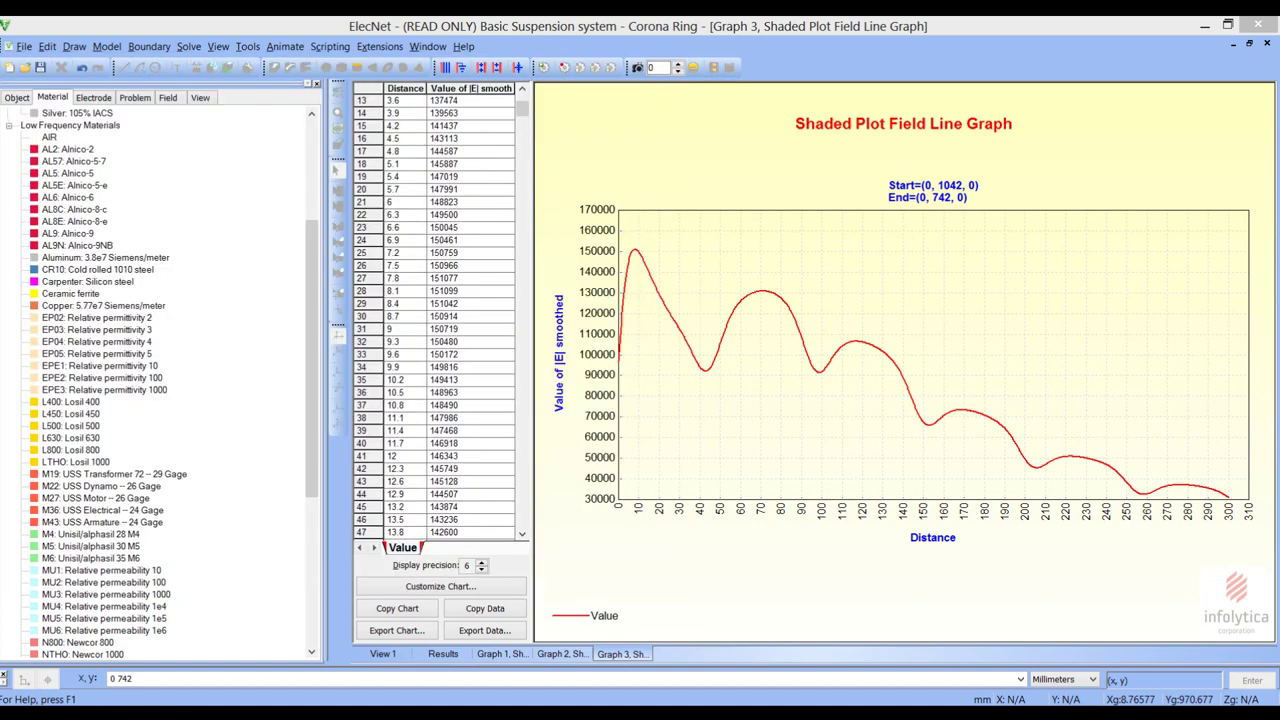
key("alt+Tab")
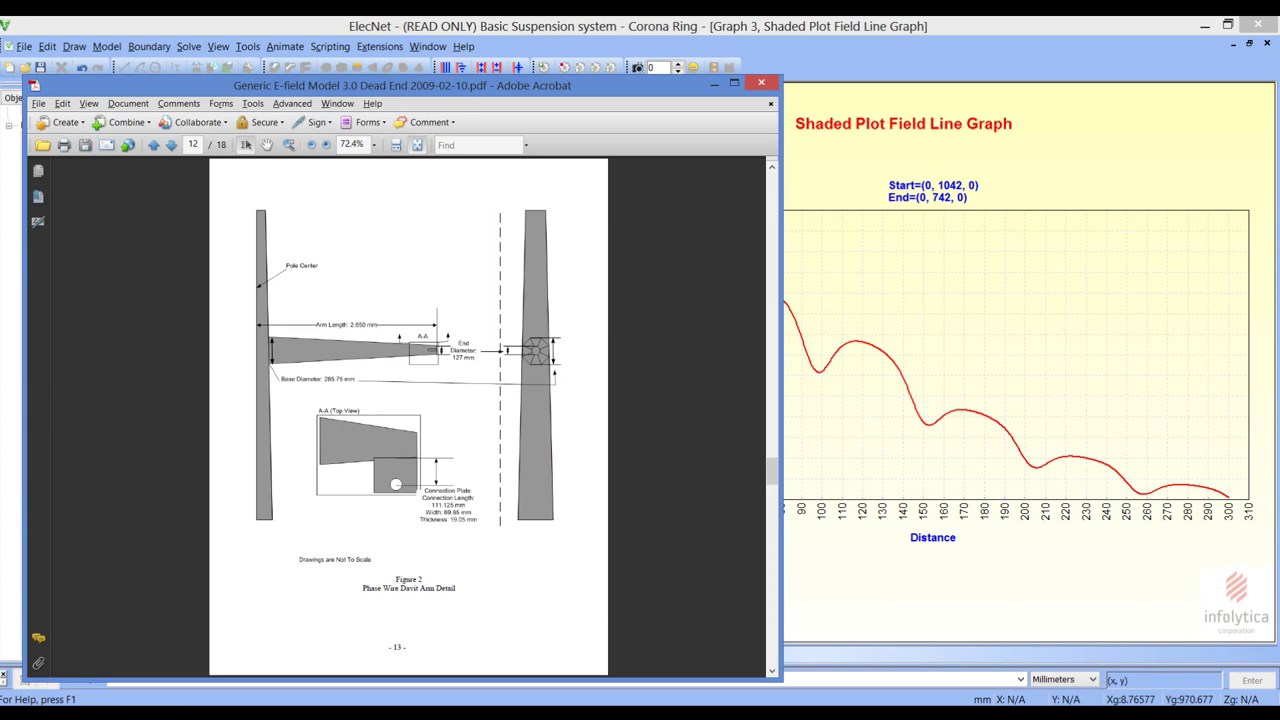
key("alt+Tab")
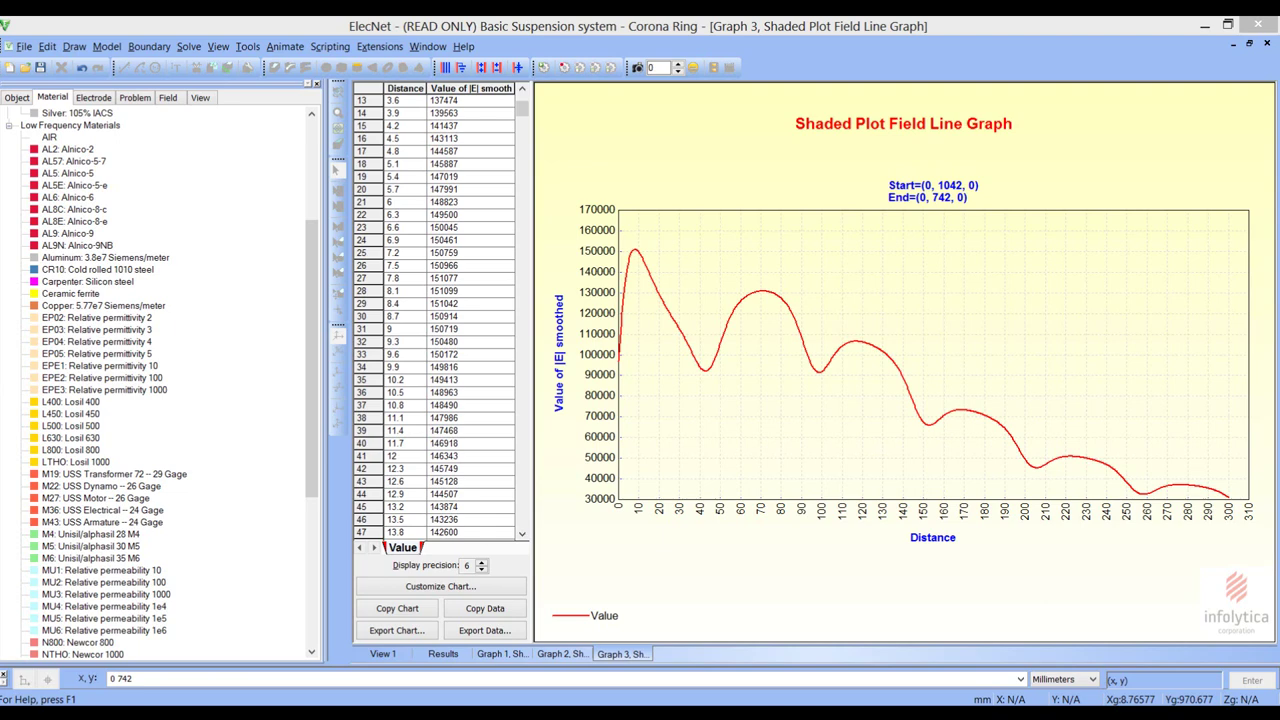
Step: Switch to the EPRI Test (RMS) model and examine the full pole, its top ground davit arm and the shield wire
left_click(298, 662)
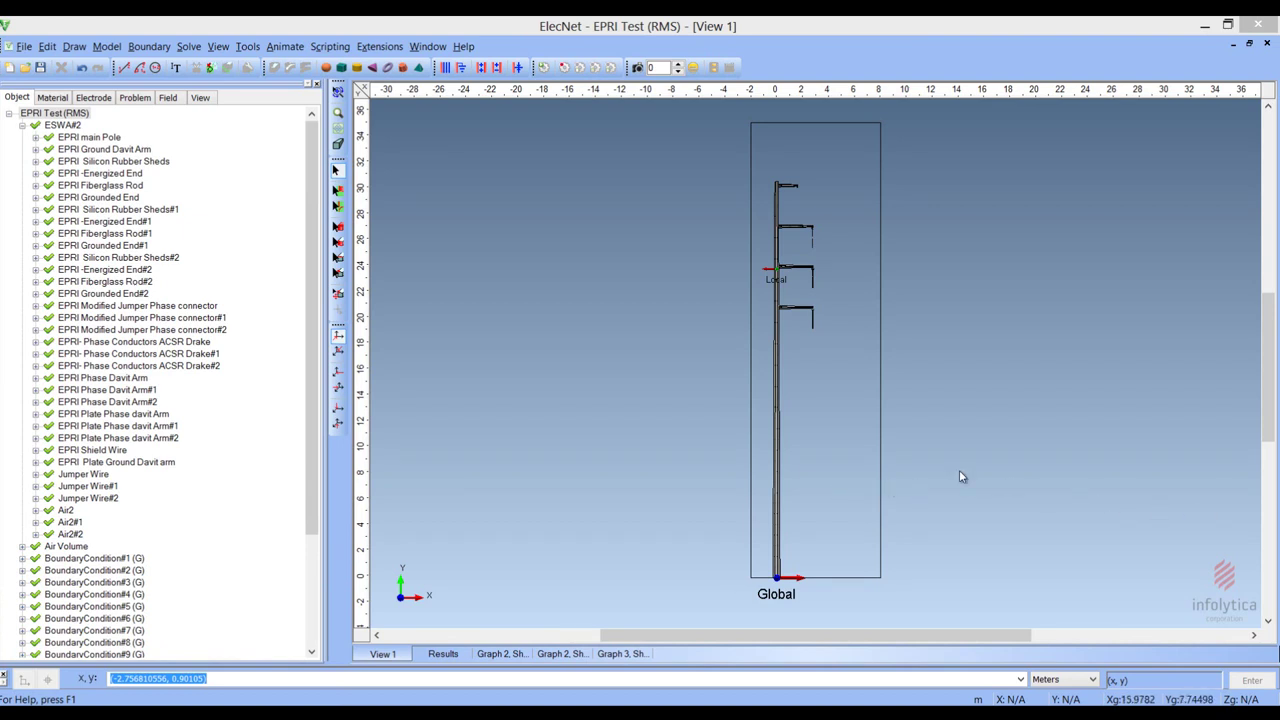
left_click(338, 91)
left_click_drag(858, 467, 797, 470)
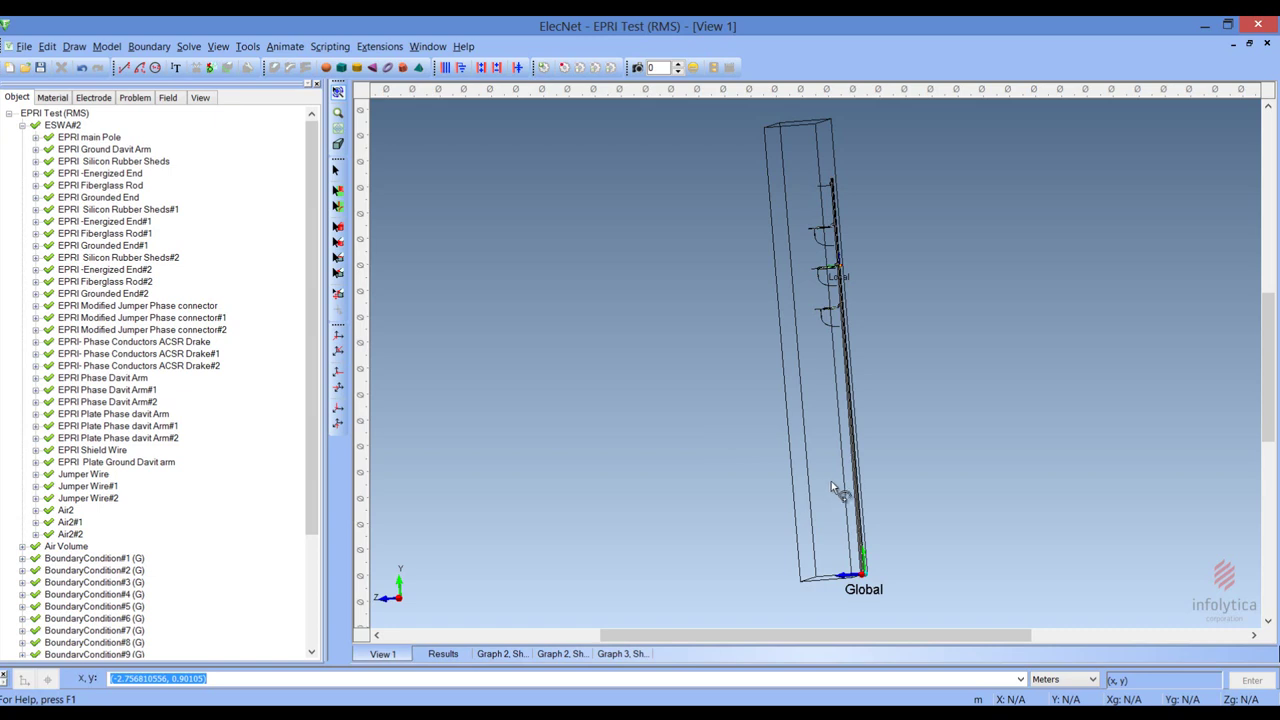
left_click_drag(820, 422, 868, 432)
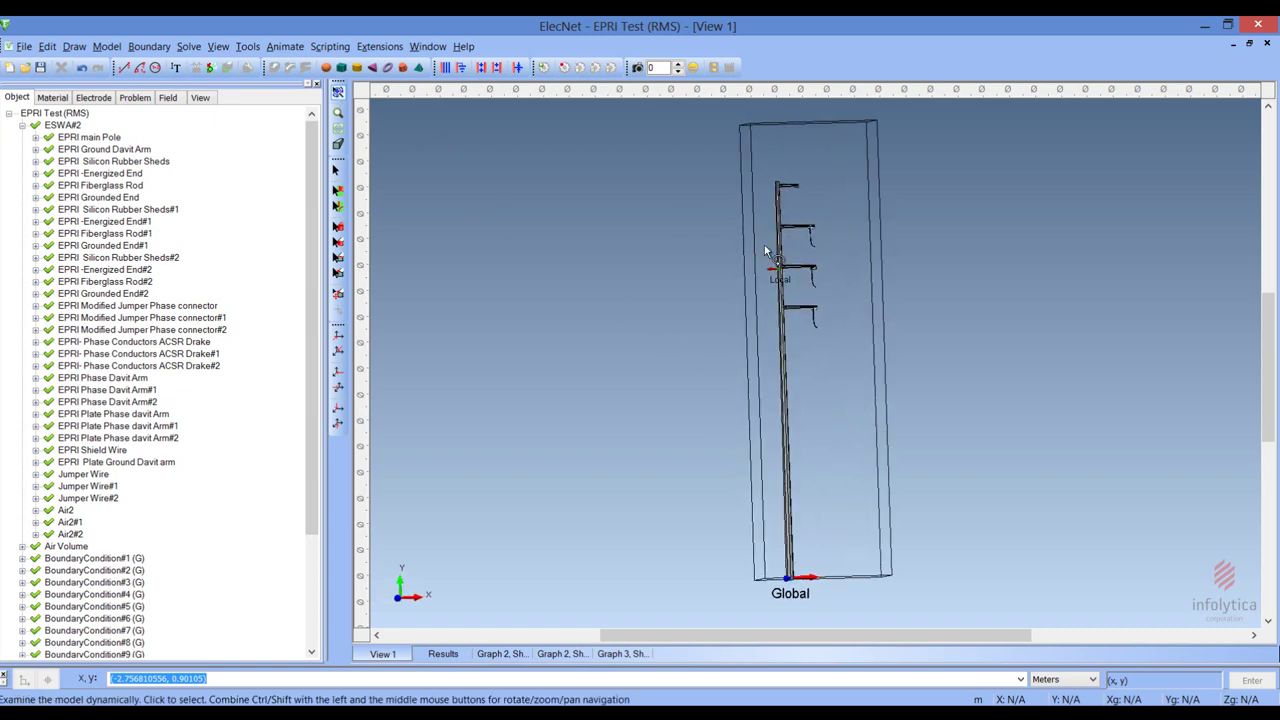
left_click(823, 211)
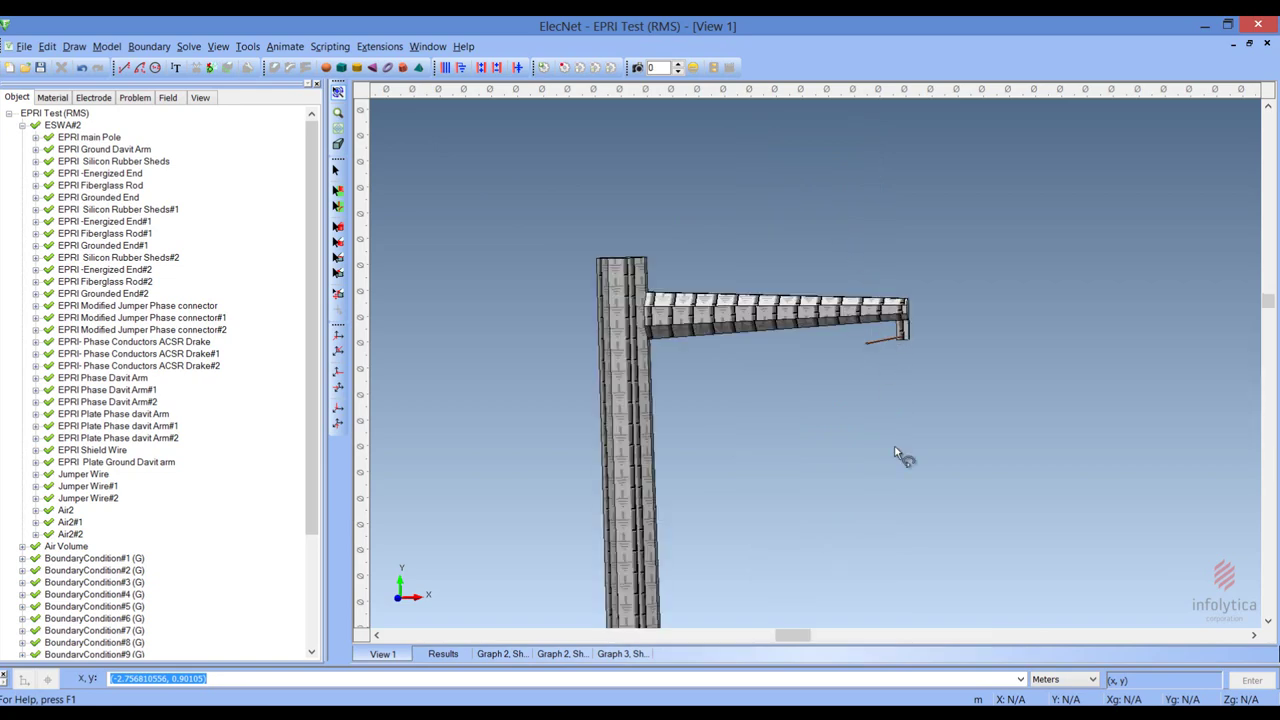
left_click_drag(808, 260, 974, 414)
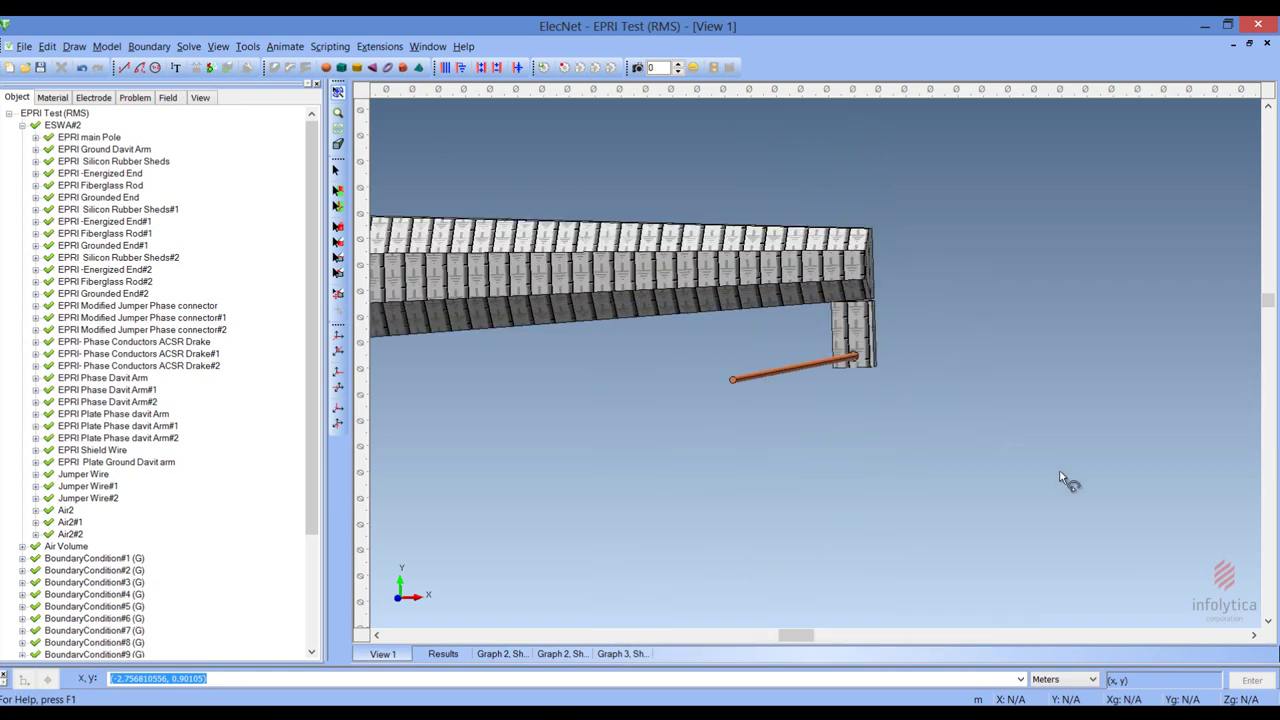
left_click(898, 510)
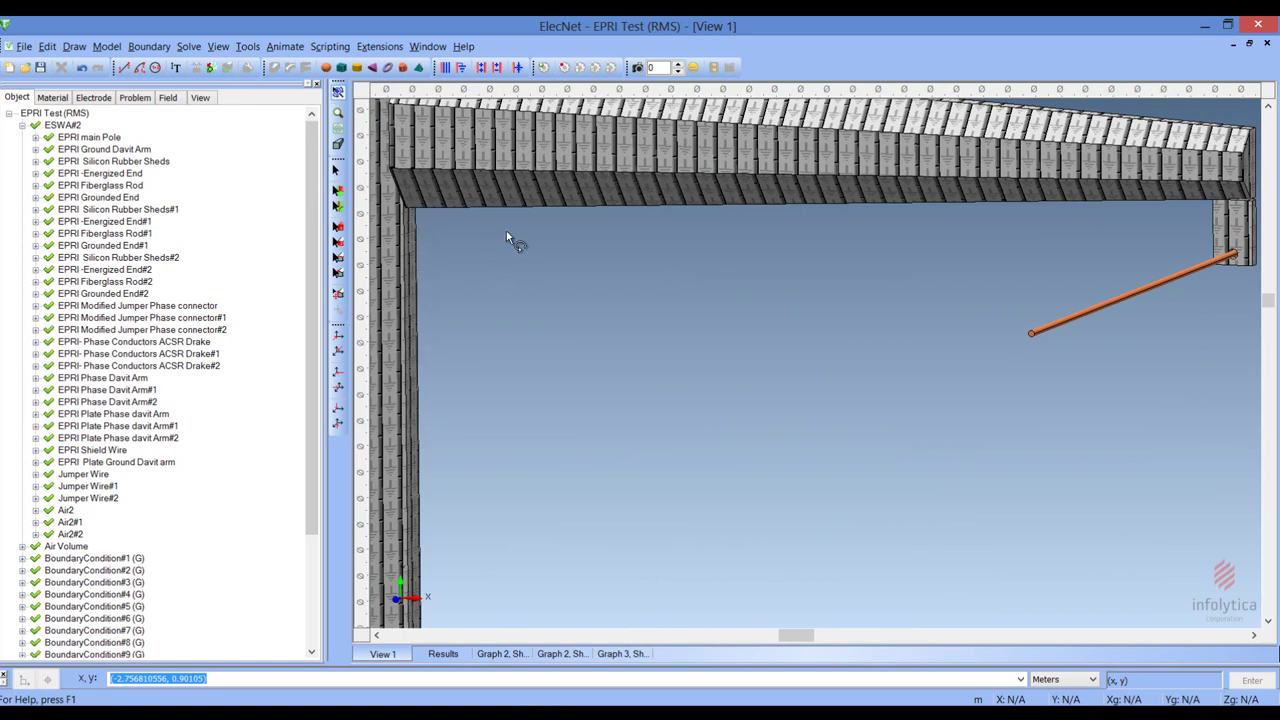
Step: Examine each of the three phase davit arms with its insulator, conductor and jumper wire, then show the whole pole
left_click(339, 114)
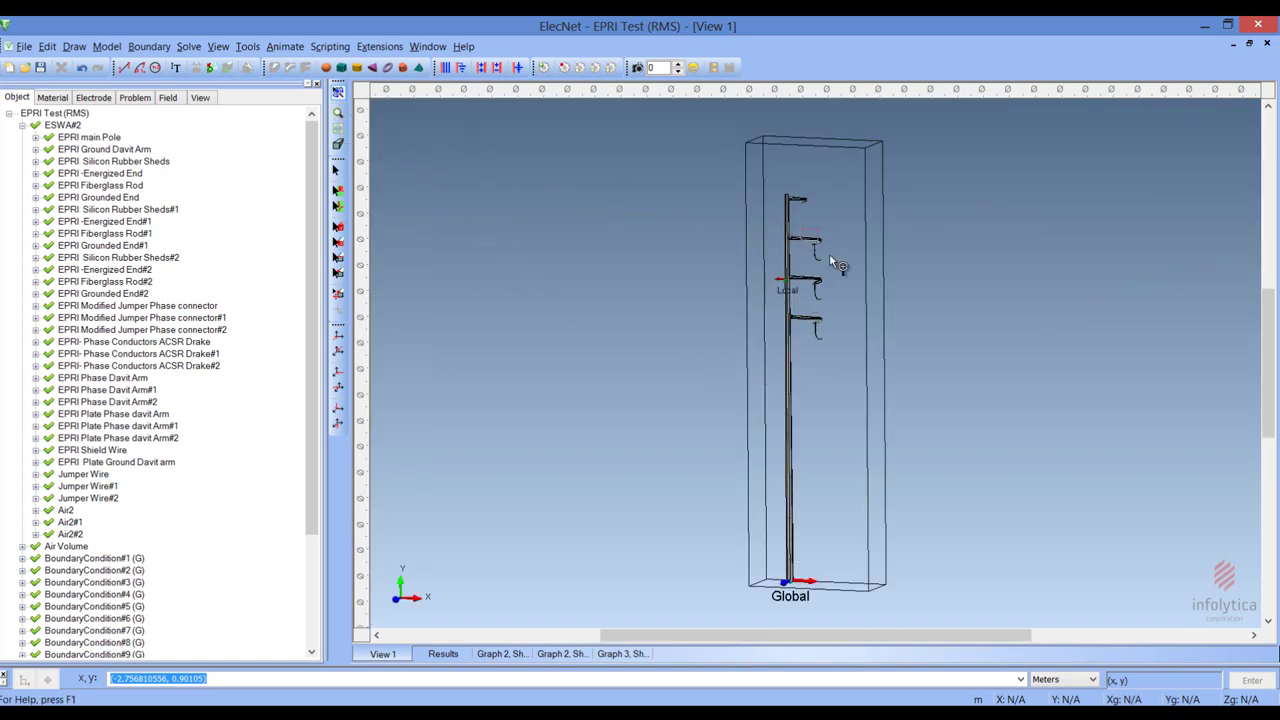
left_click_drag(843, 272, 843, 272)
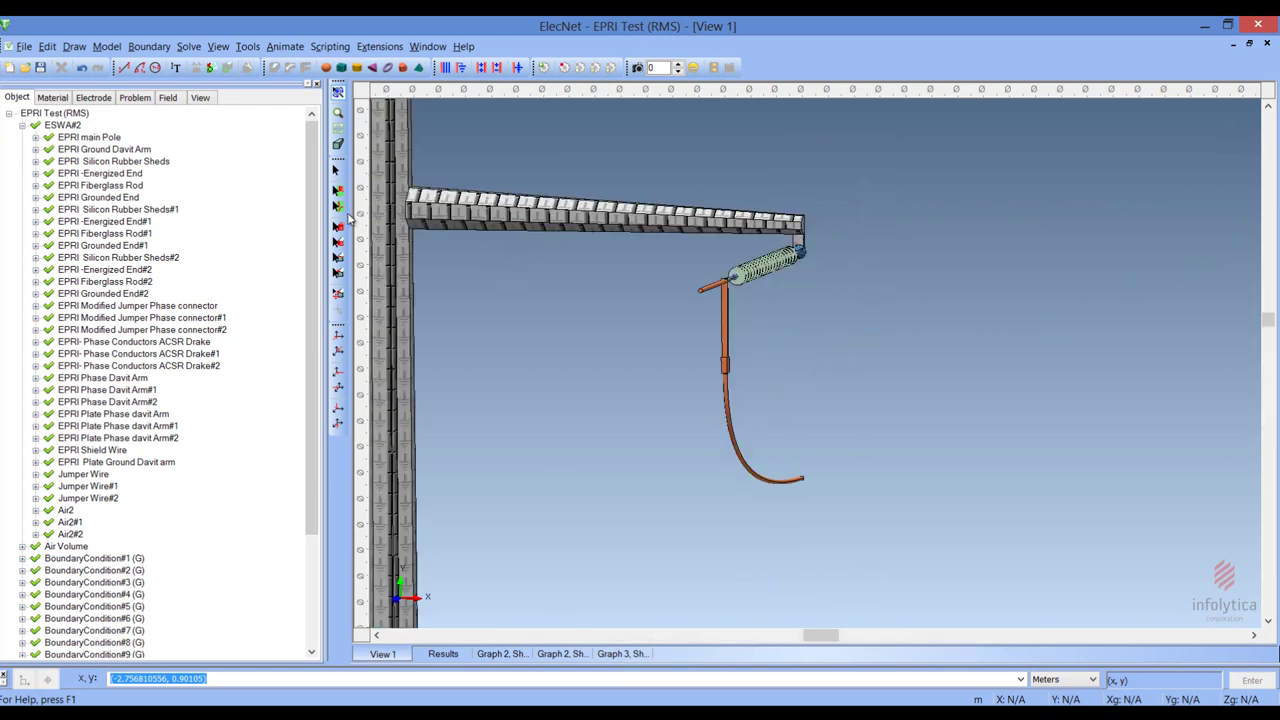
left_click(338, 112)
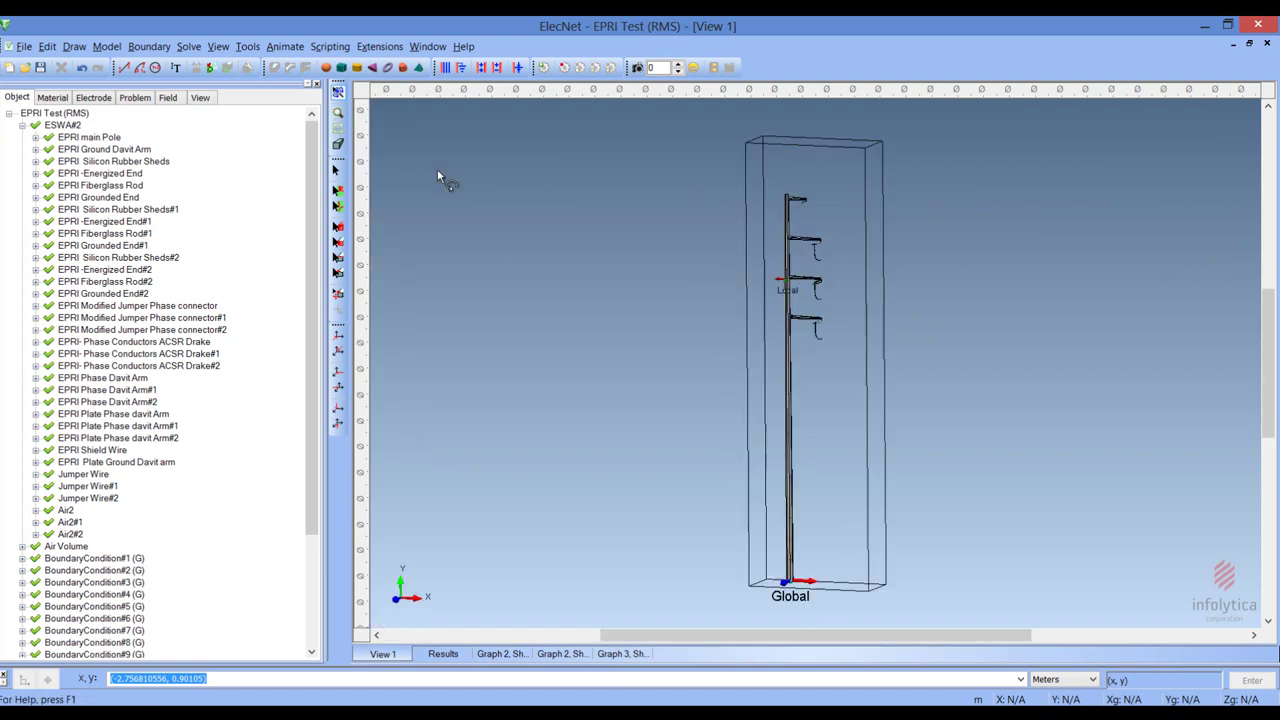
left_click_drag(841, 316, 843, 318)
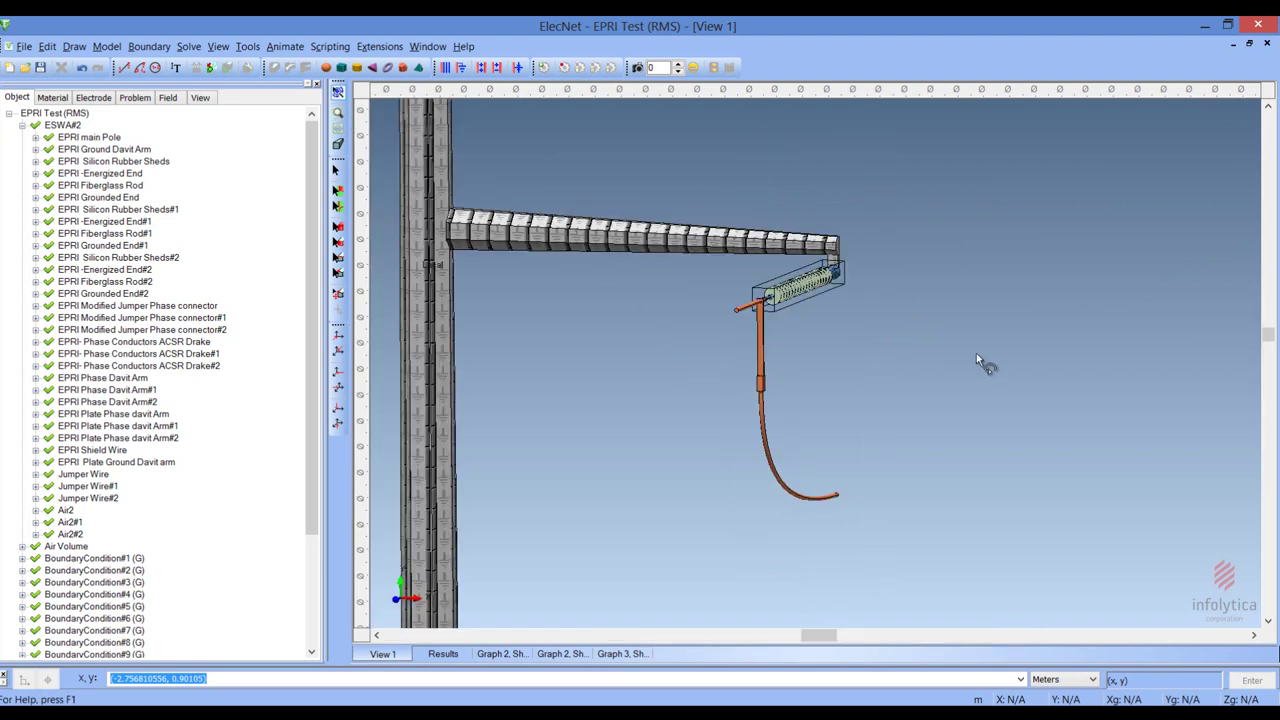
left_click(338, 112)
left_click_drag(829, 340, 934, 375)
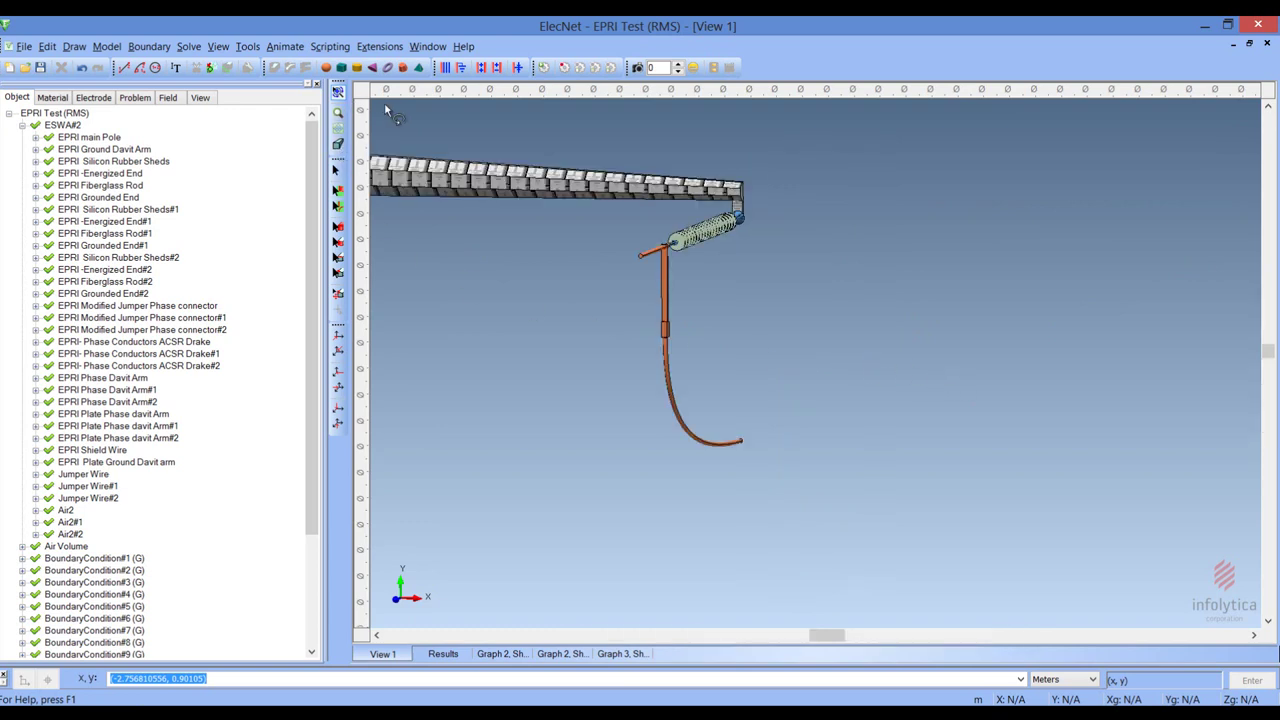
left_click(340, 113)
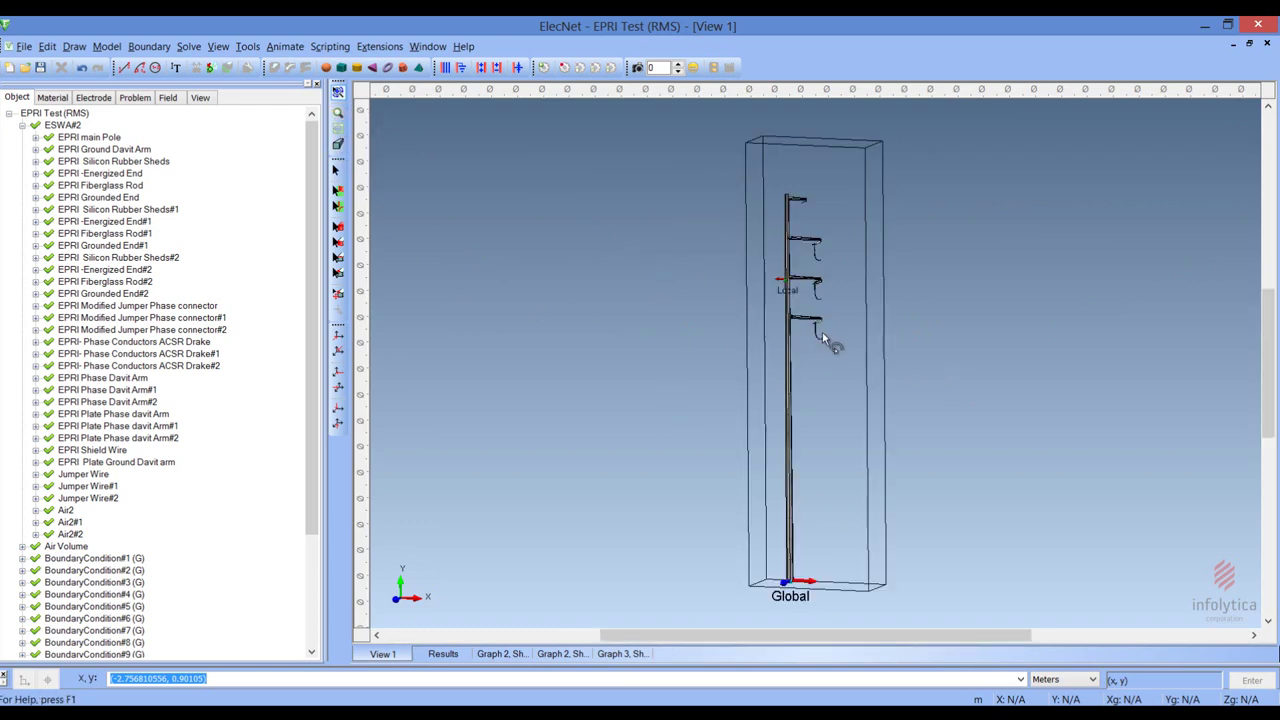
Step: Consult EPRI's 138 kV pole boundary condition definition and view the middle phase insulator up close
left_click_drag(889, 446, 863, 429)
key("alt+Tab")
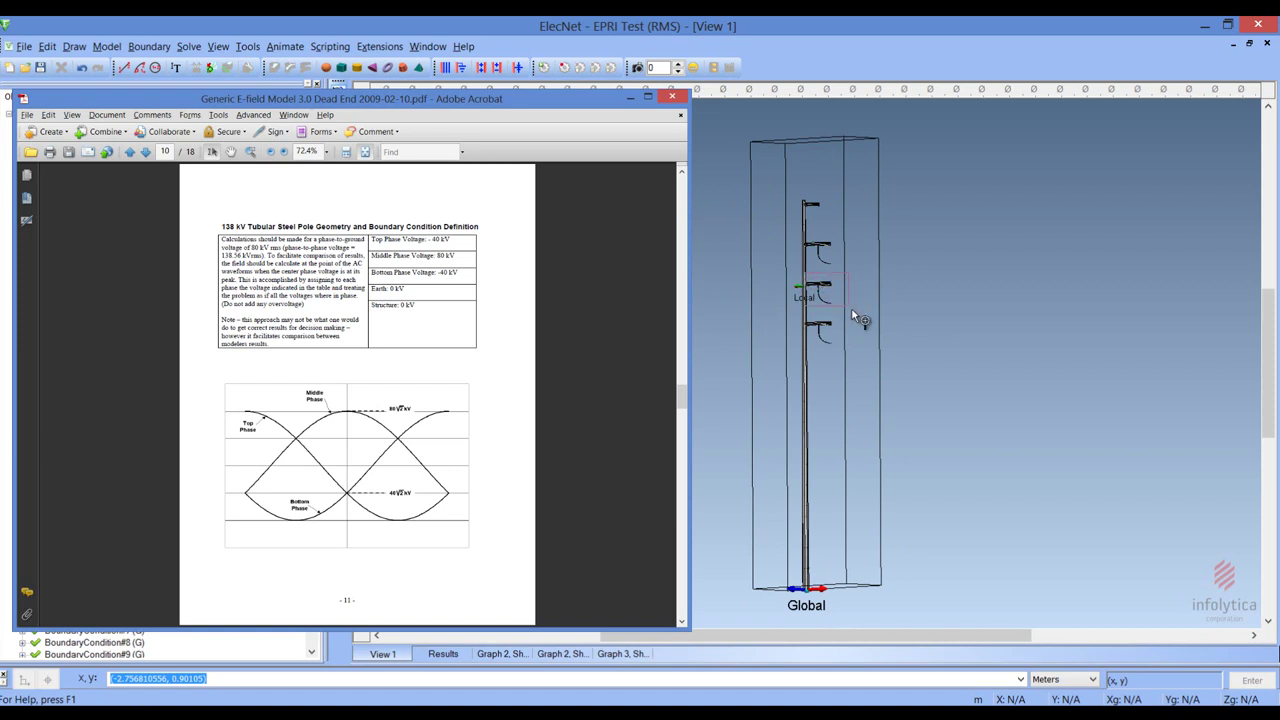
scroll(889, 355, "up", 5)
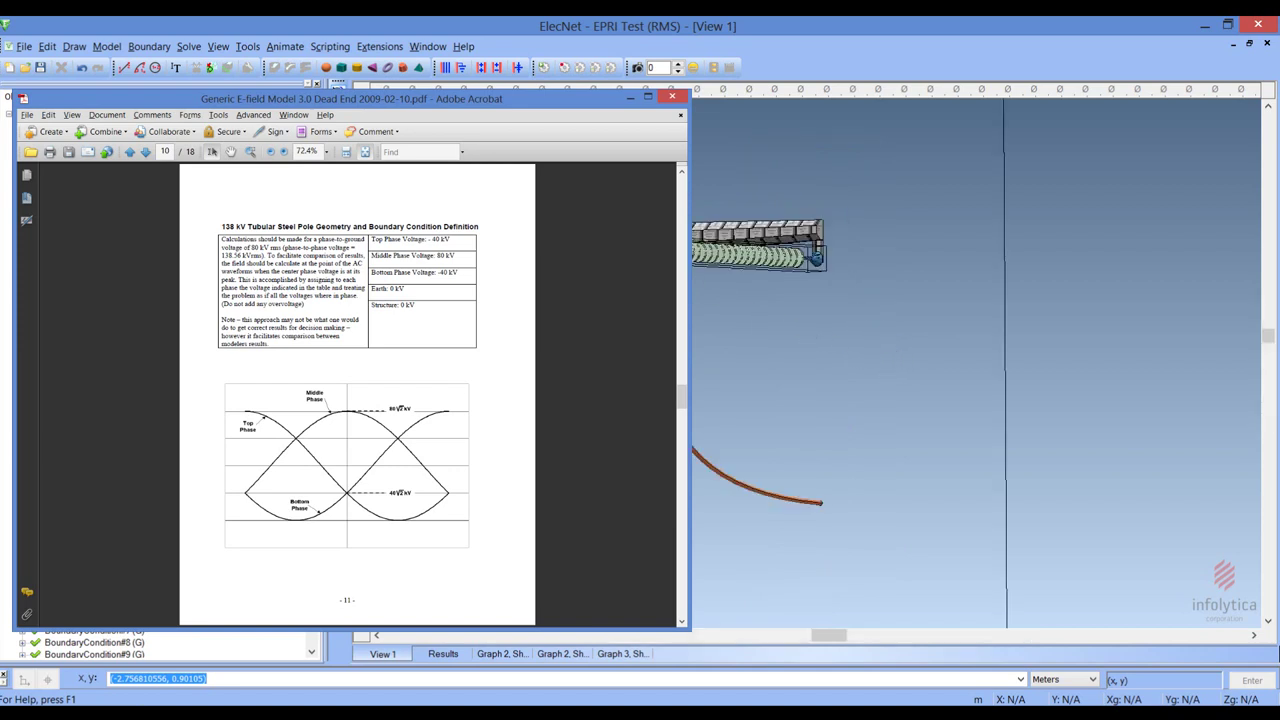
left_click(865, 342)
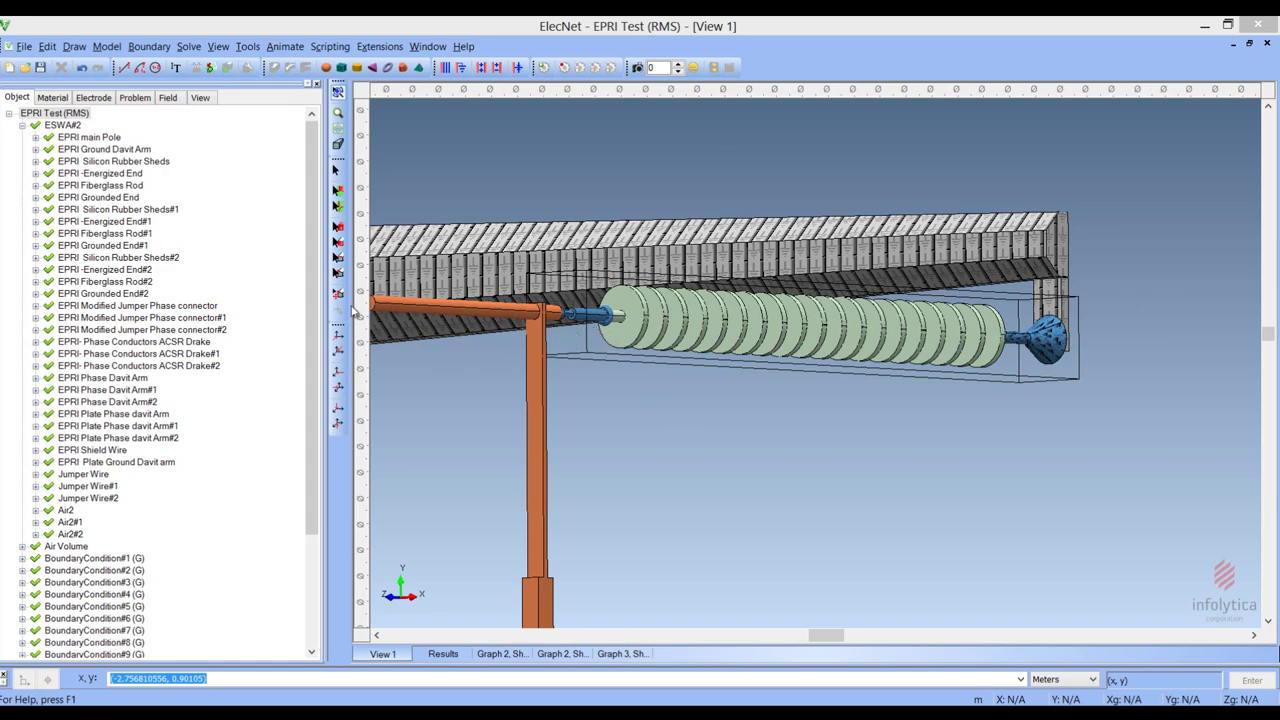
Step: Inspect the components grouped in Electrode#3 and review its voltage source properties
left_click_drag(308, 246, 309, 356)
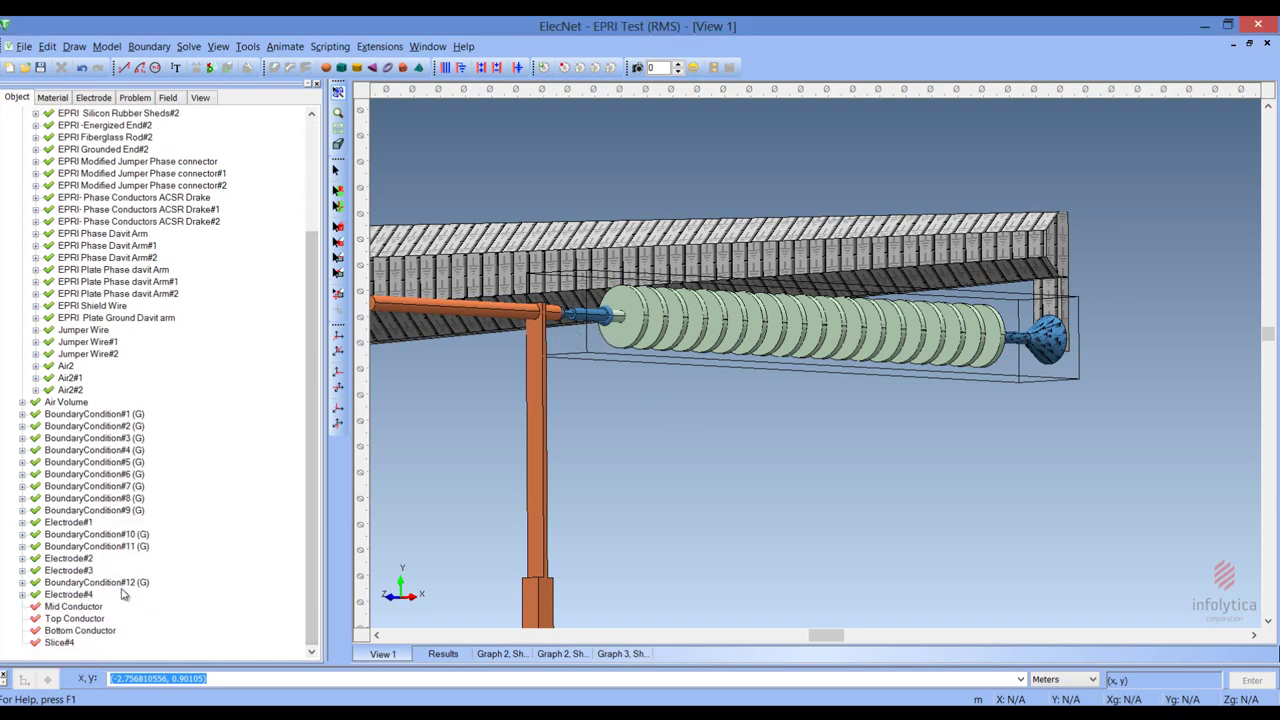
left_click(76, 570)
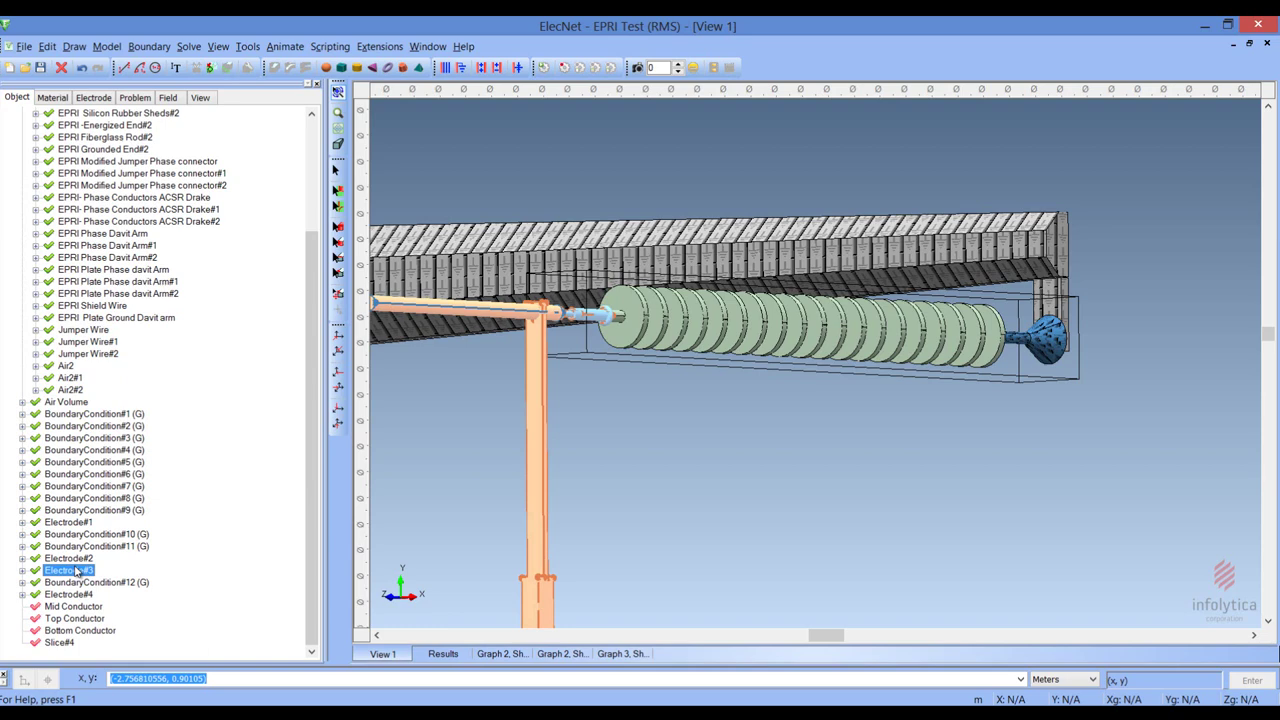
left_click(22, 570)
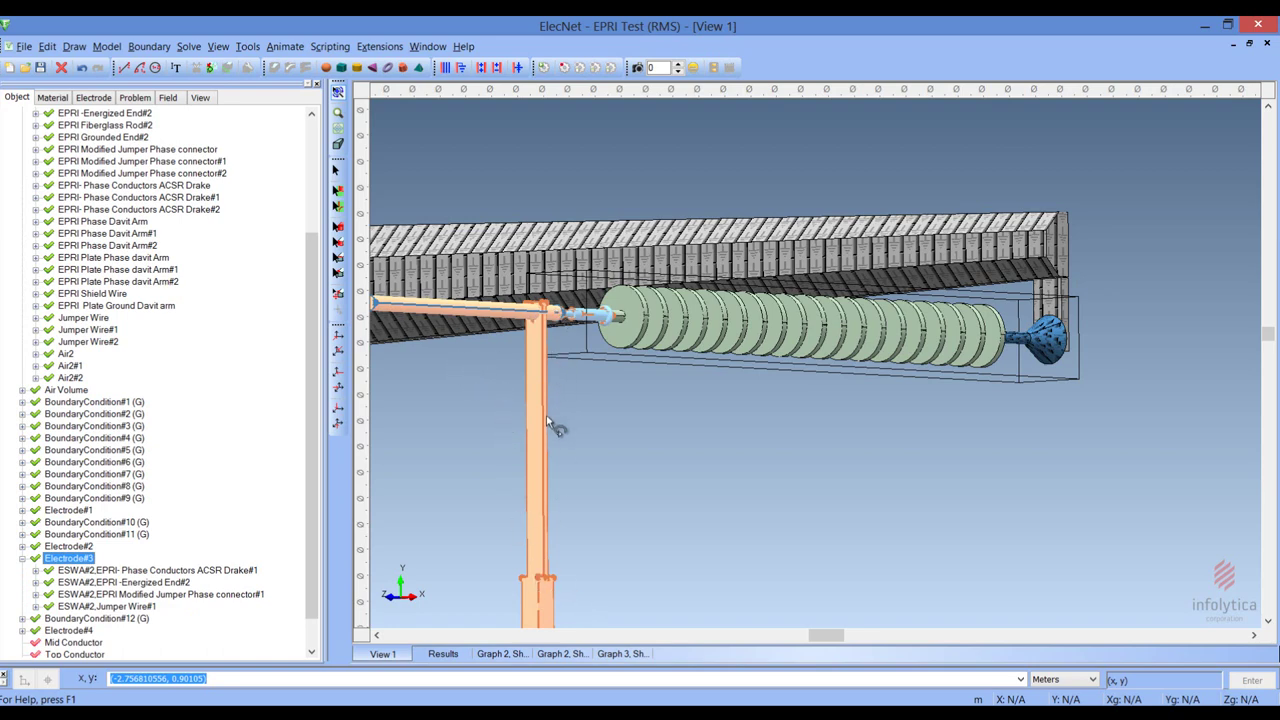
right_click(90, 560)
left_click(150, 584)
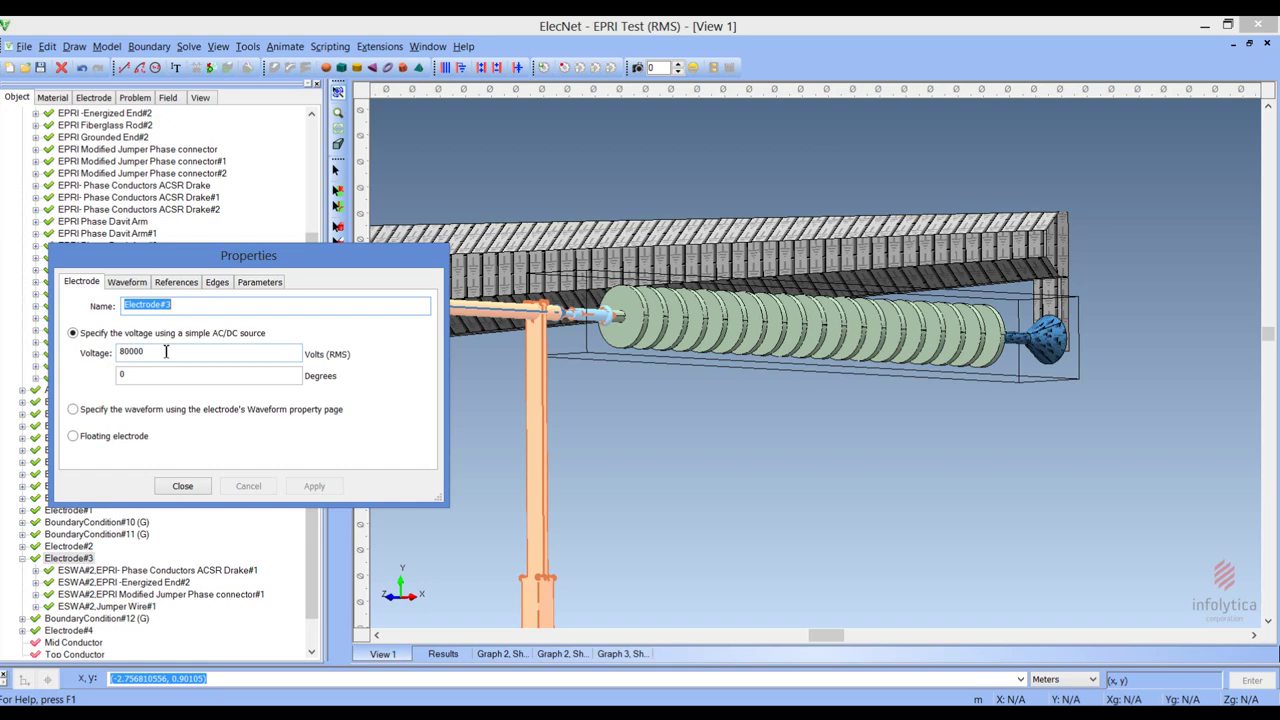
left_click(182, 487)
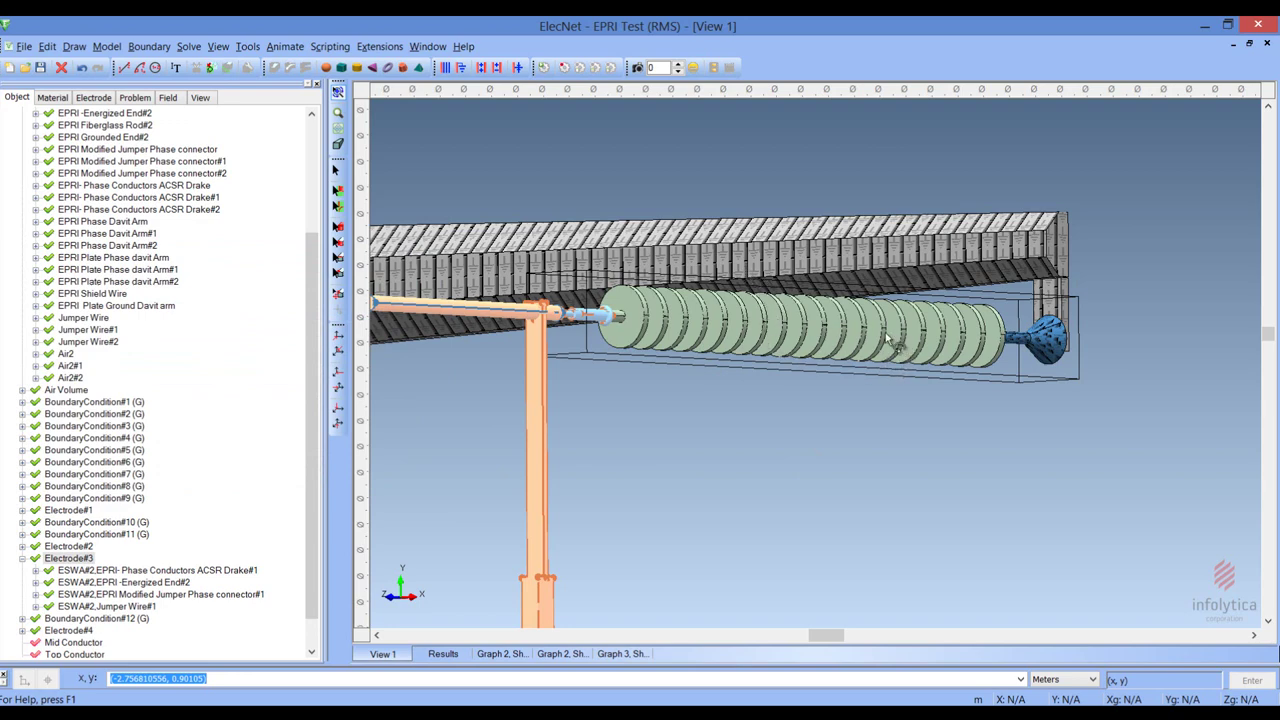
Step: Hide the Air2 component that encloses the middle phase insulator
left_click(338, 227)
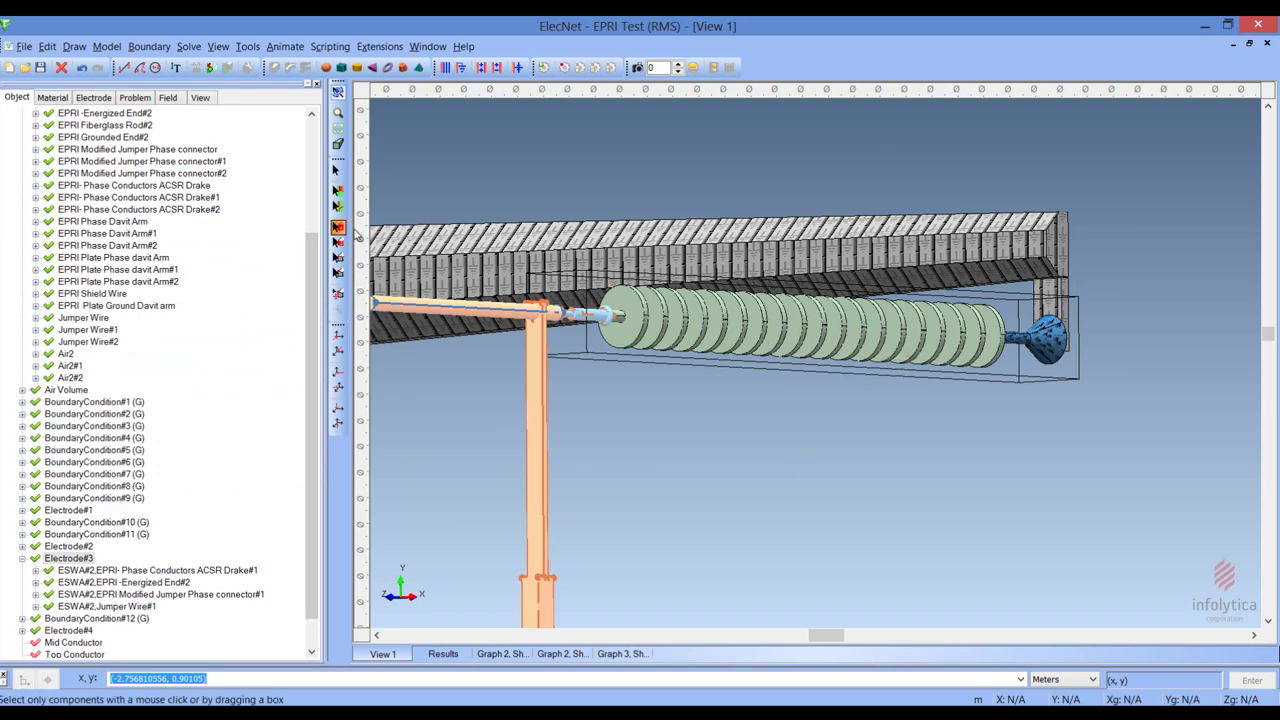
left_click(630, 369)
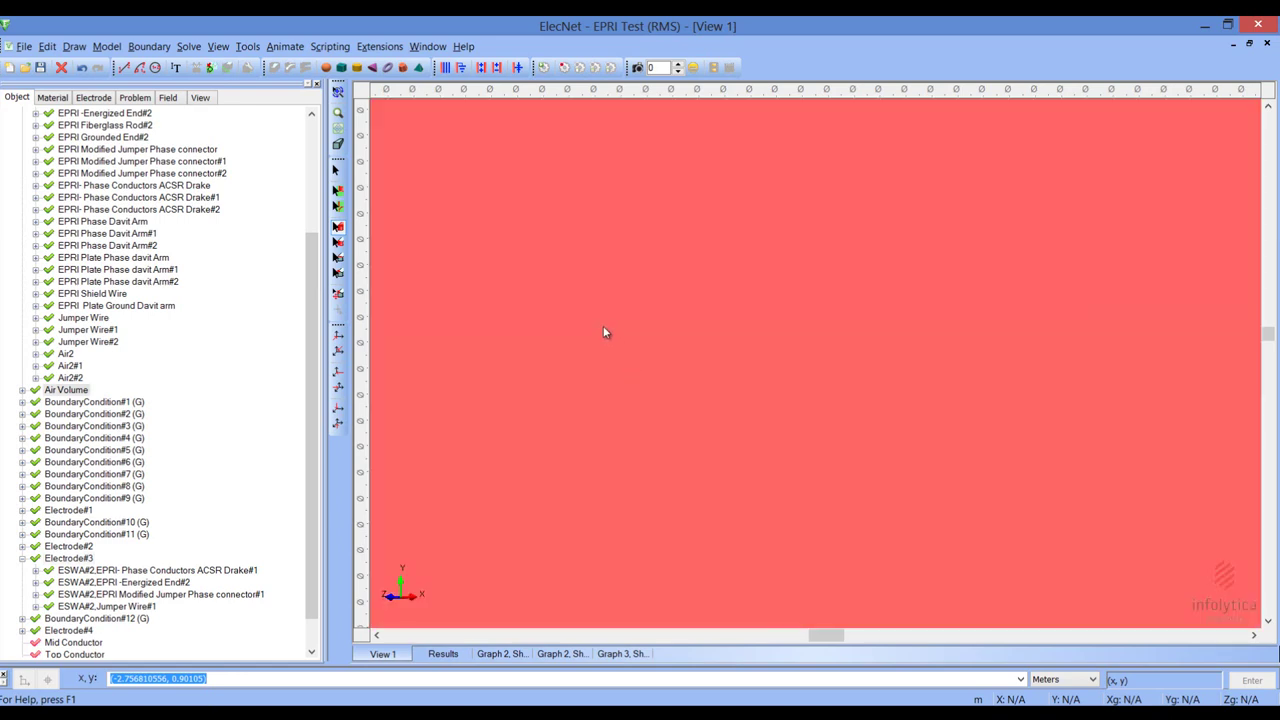
left_click(604, 332)
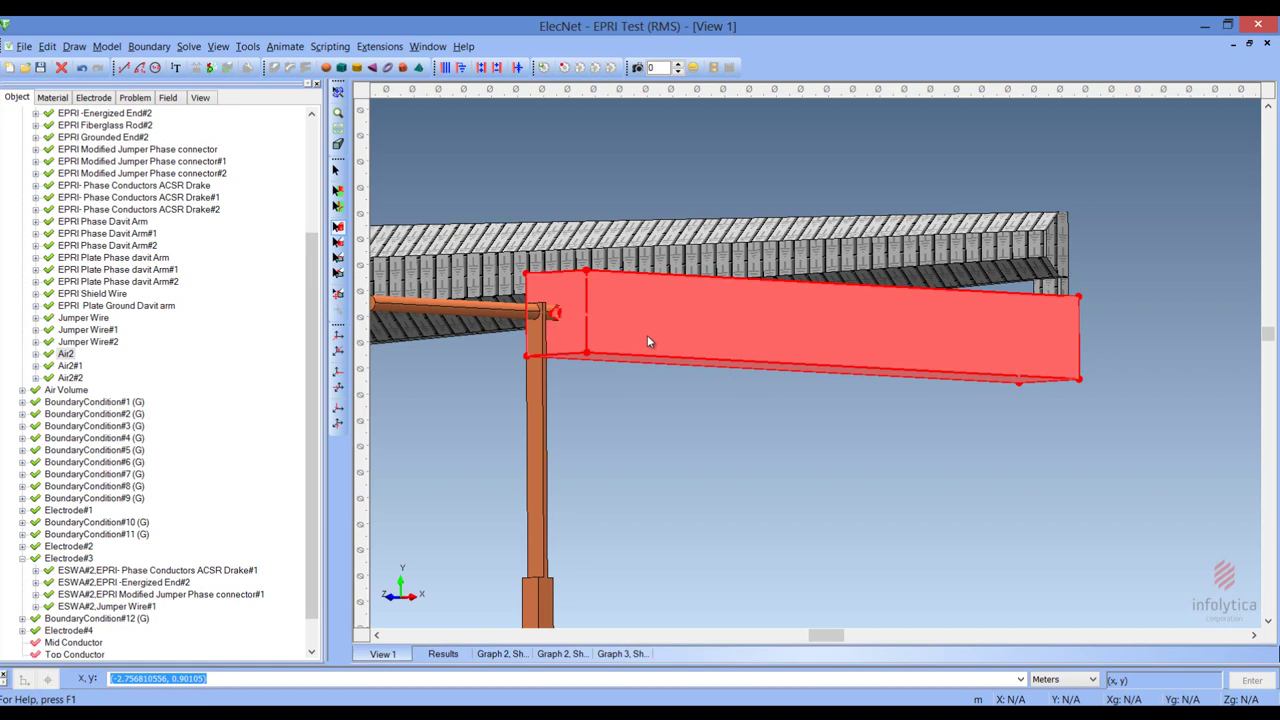
right_click(648, 341)
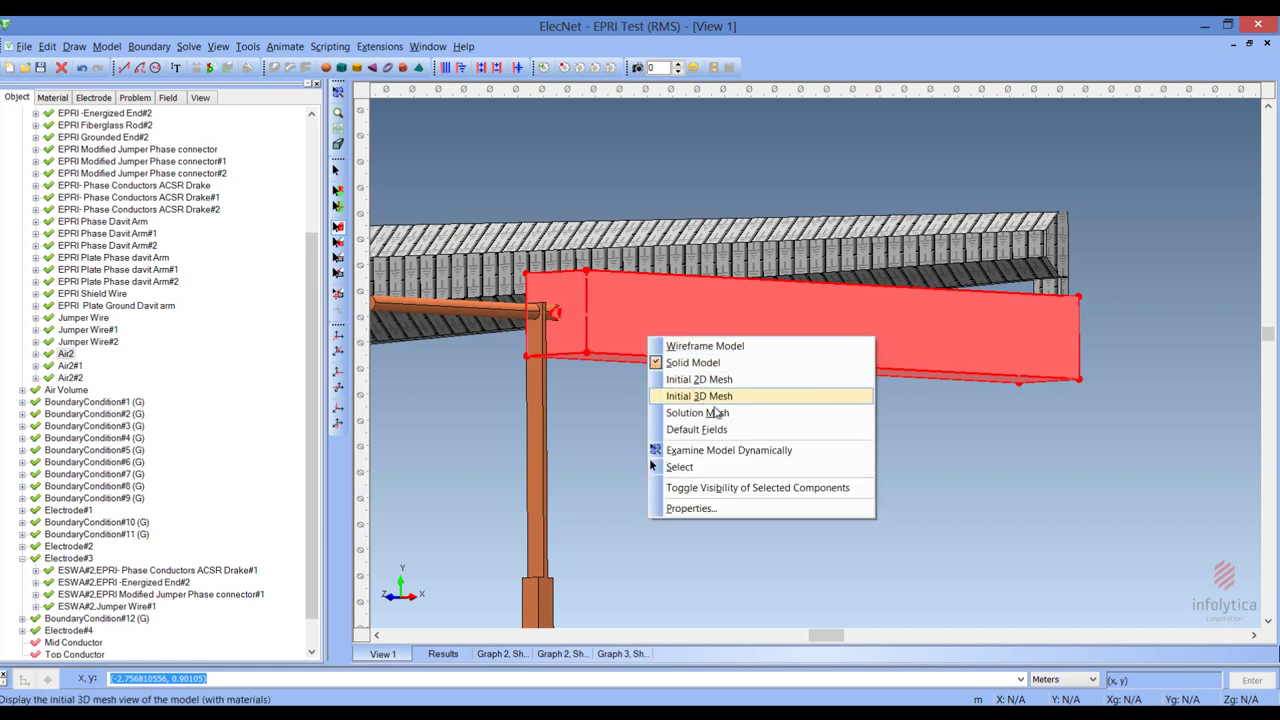
left_click(751, 488)
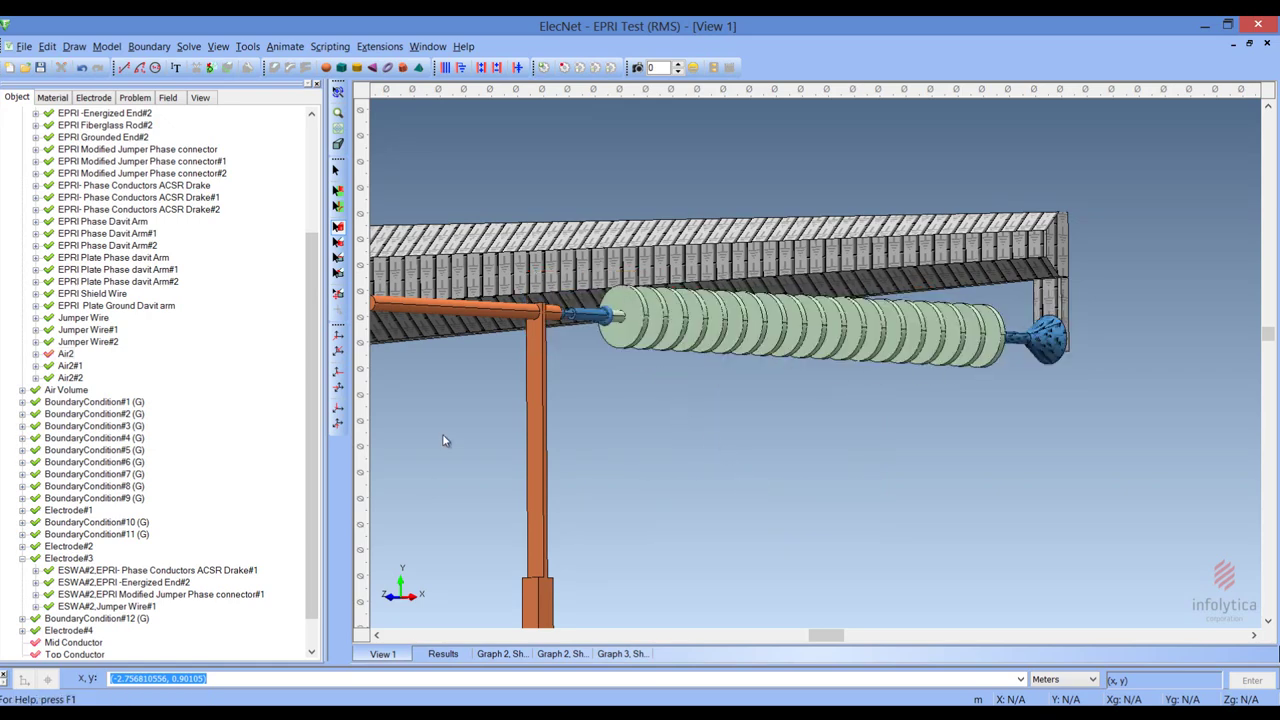
left_click(340, 206)
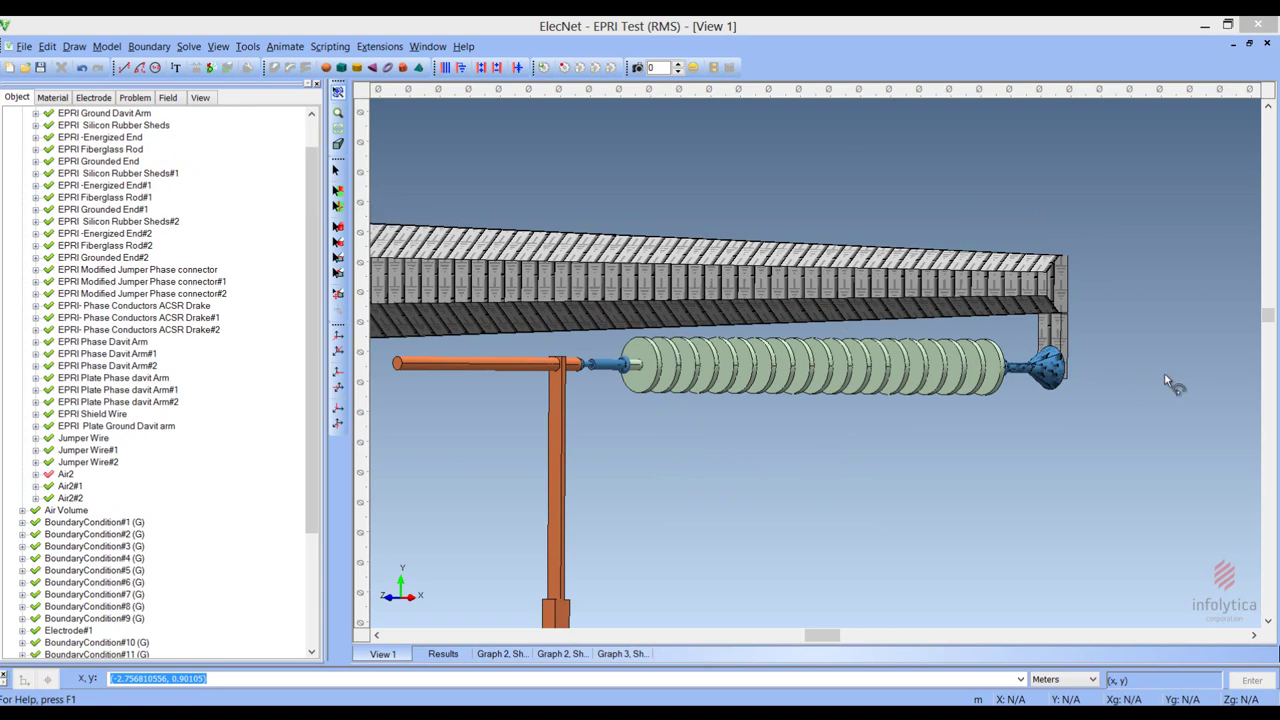
Step: Display the solution's default fields on the model and hide the surrounding Air Volume
left_click(218, 47)
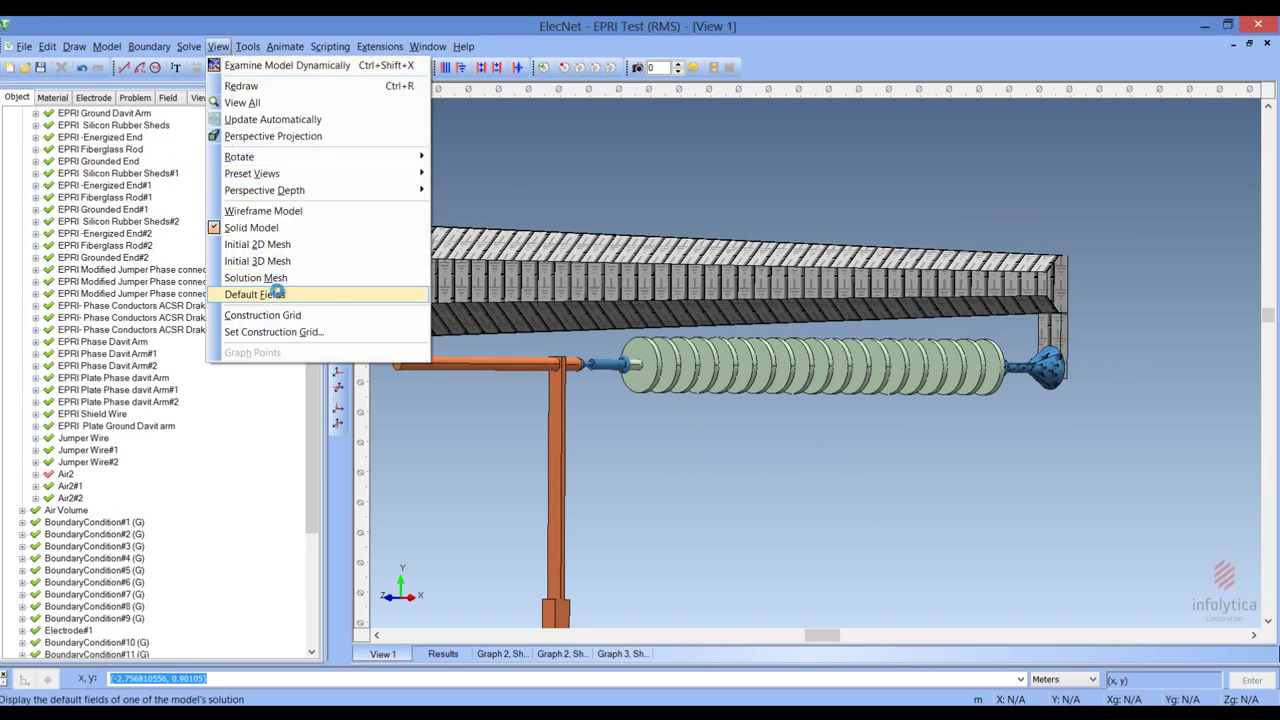
left_click(276, 295)
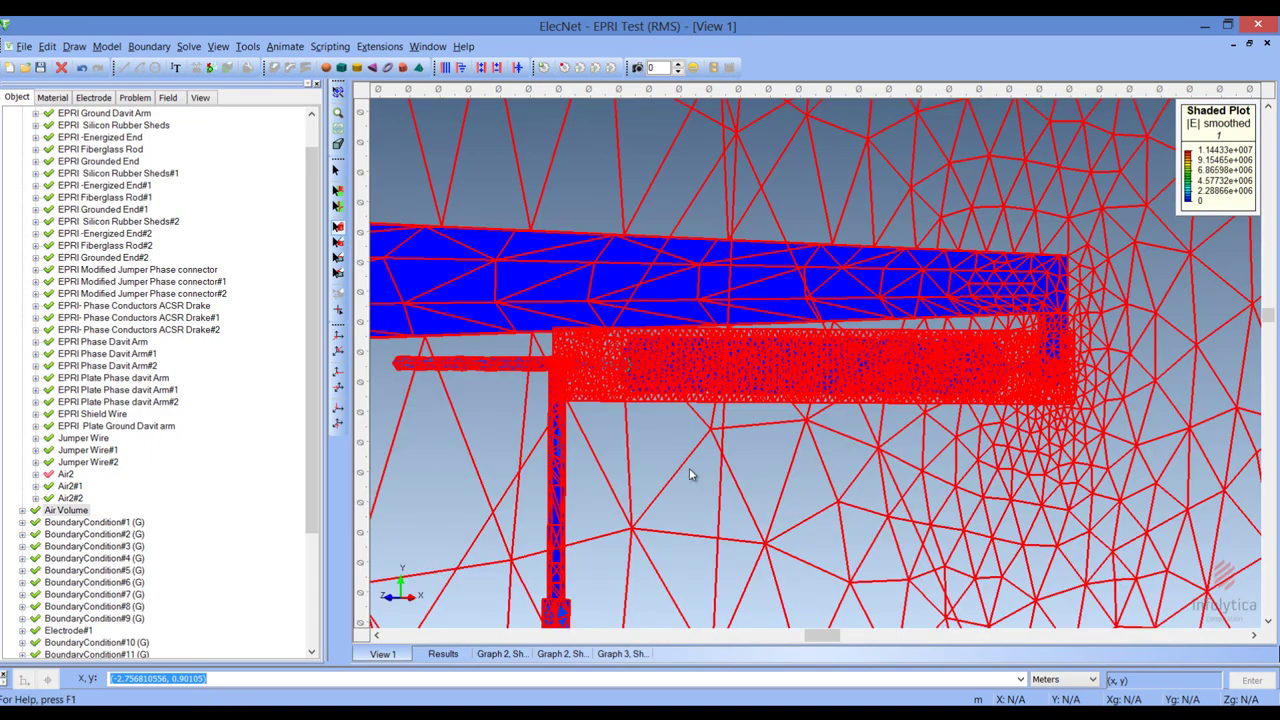
right_click(689, 475)
left_click(785, 621)
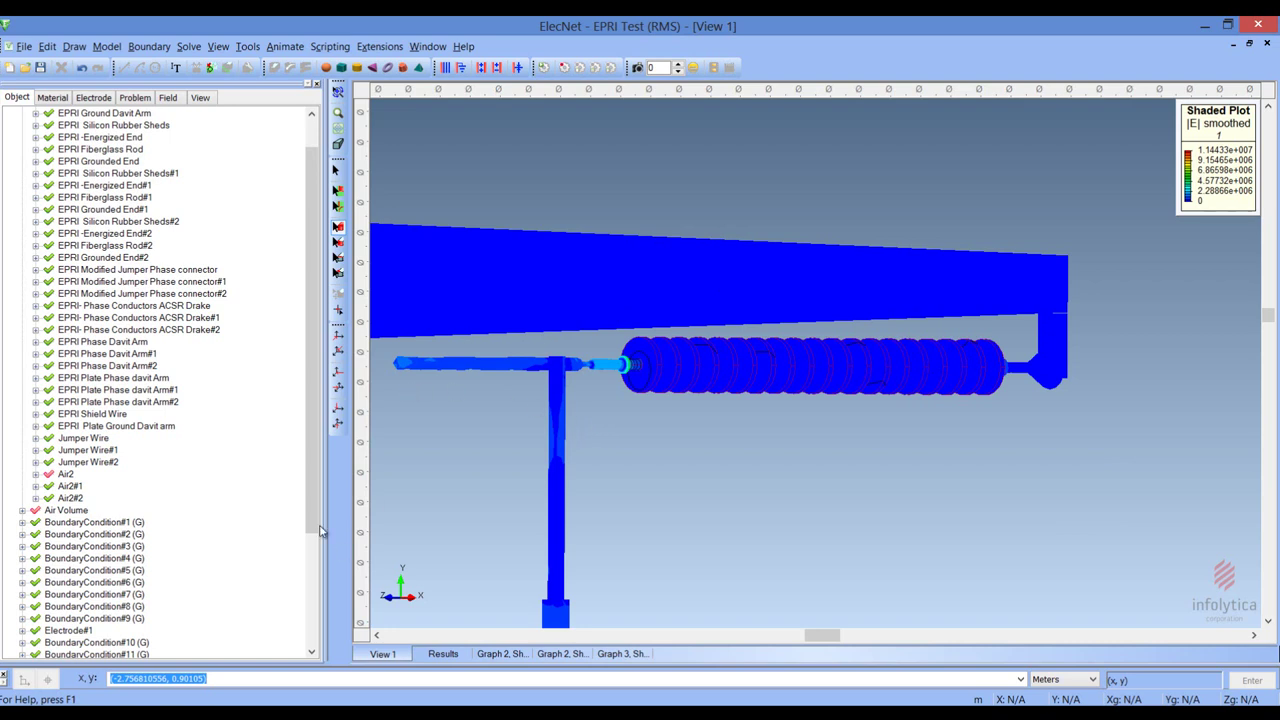
Step: Make the Mid Conductor and Slice#4 slices visible in the field plot
left_click_drag(311, 398, 307, 530)
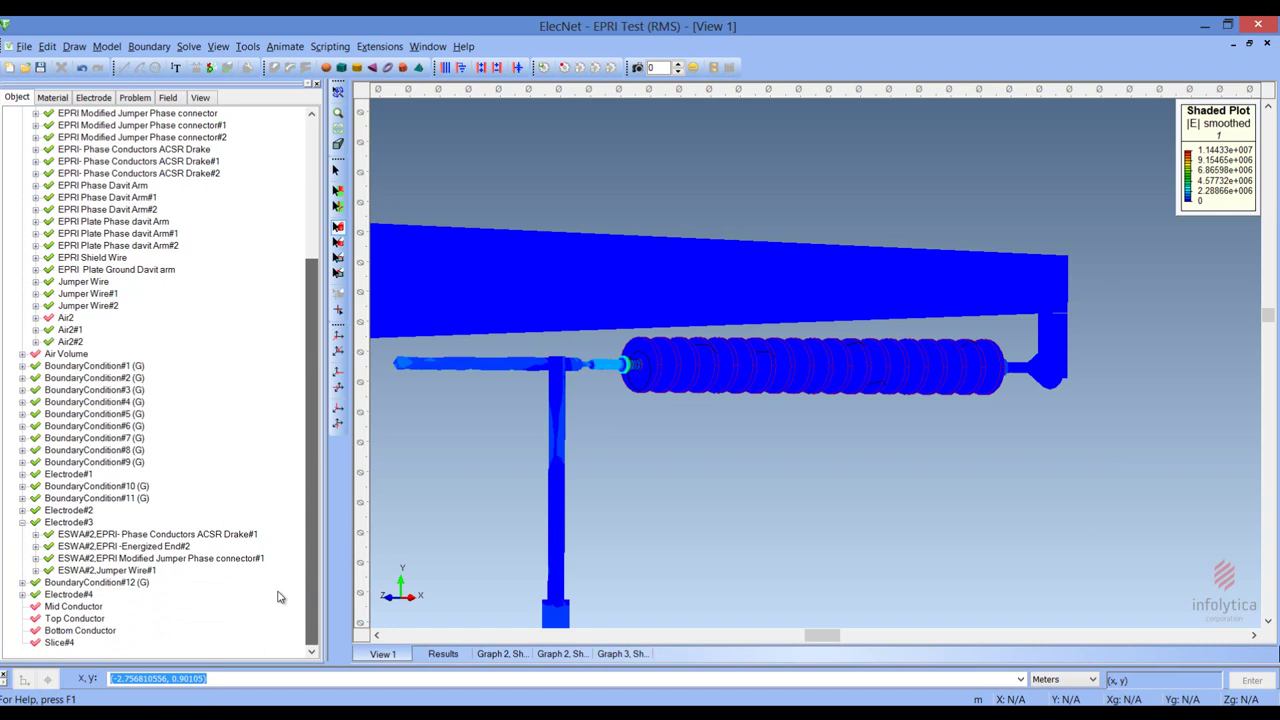
left_click(89, 608)
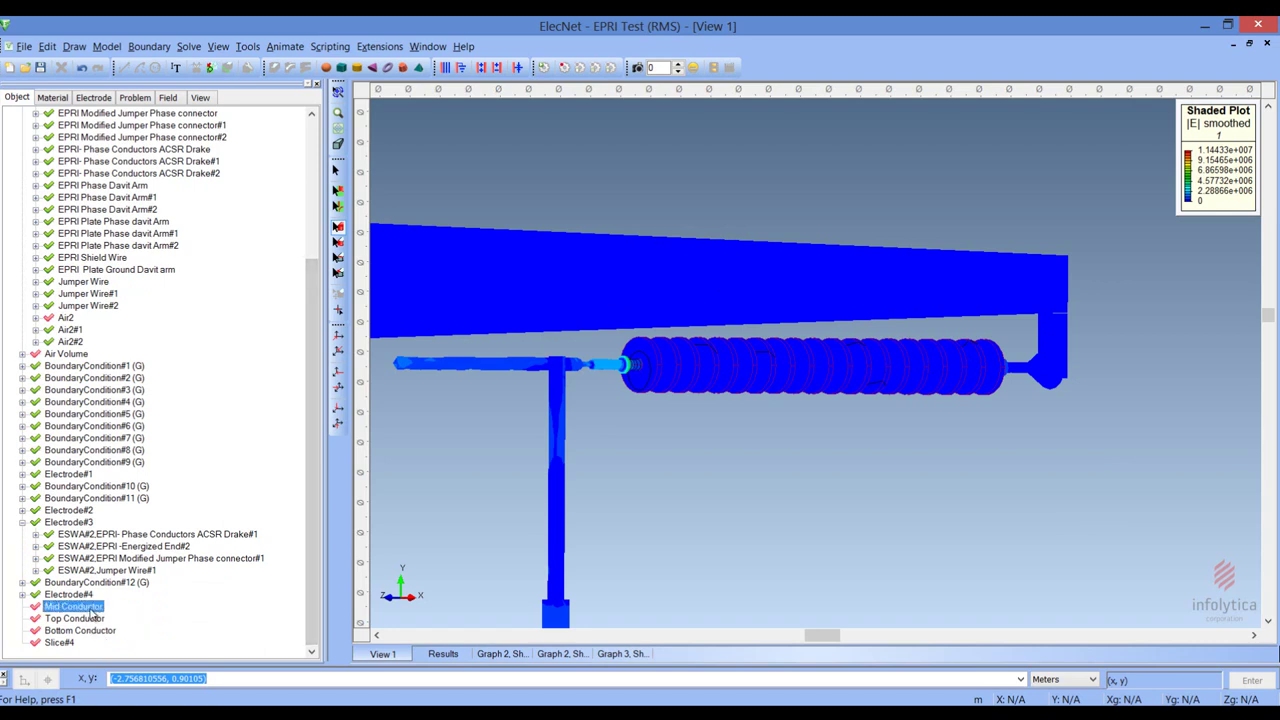
right_click(92, 612)
left_click(142, 628)
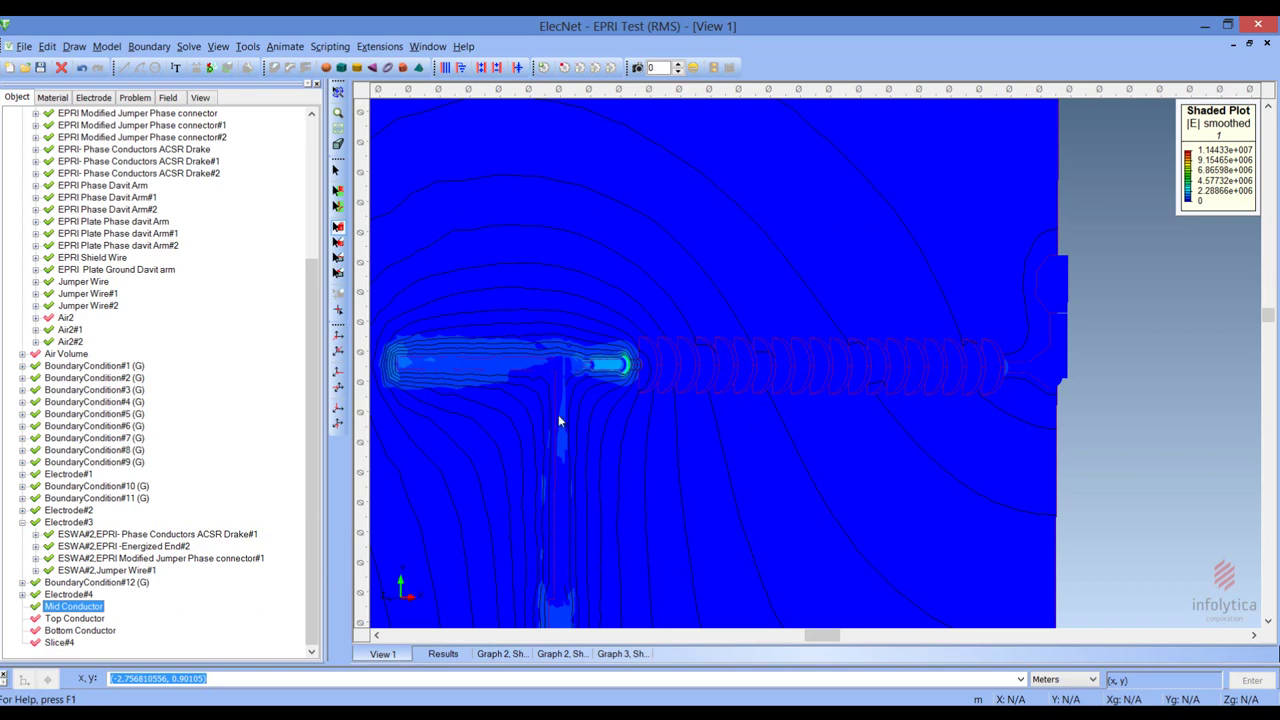
left_click(63, 644)
right_click(65, 648)
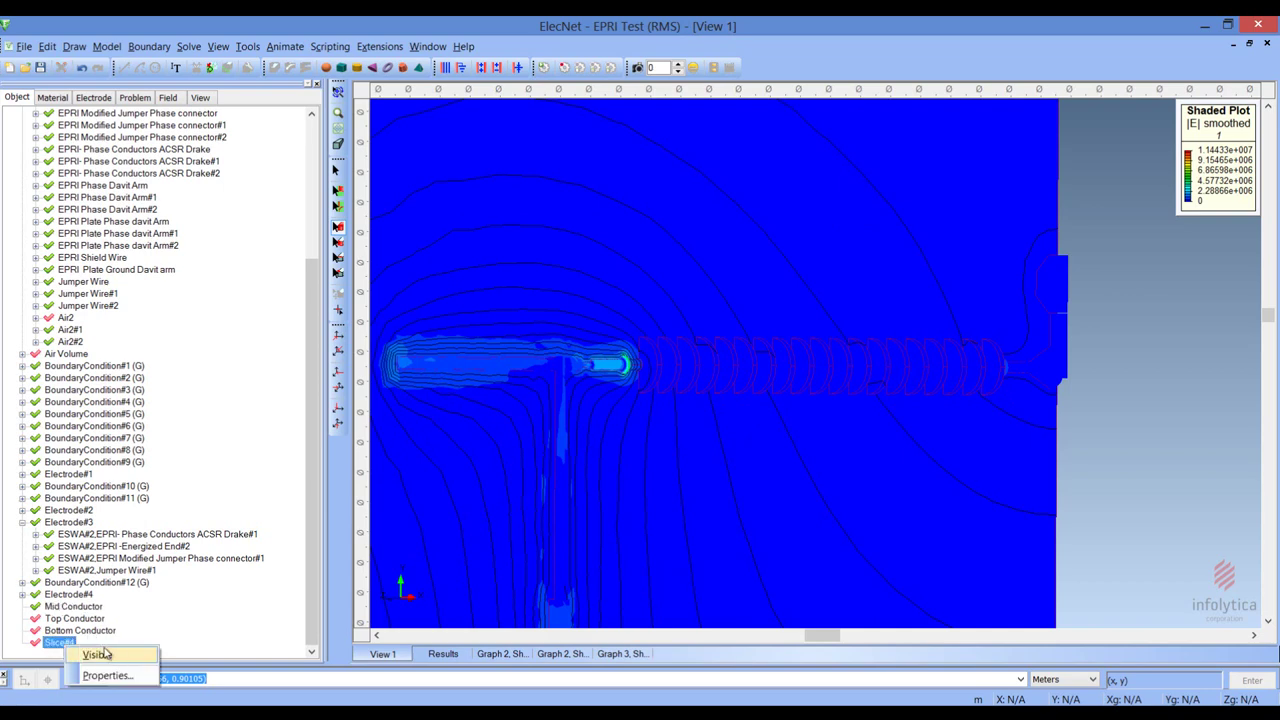
left_click(110, 655)
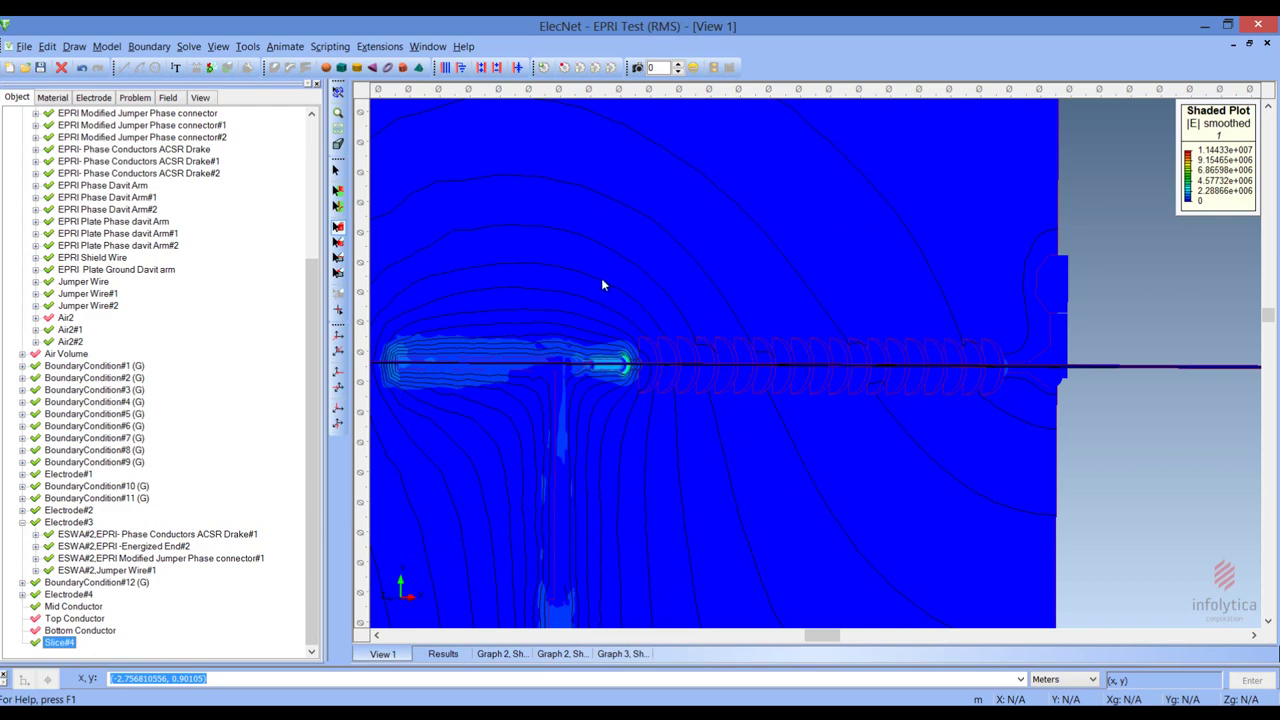
Step: Run the Arc Annotation - Hi Potential End script on the insulator's energized end fitting
left_click(338, 92)
mouse_move(522, 204)
left_mouse_down()
mouse_move(571, 289)
mouse_move(723, 466)
mouse_move(759, 471)
left_mouse_up()
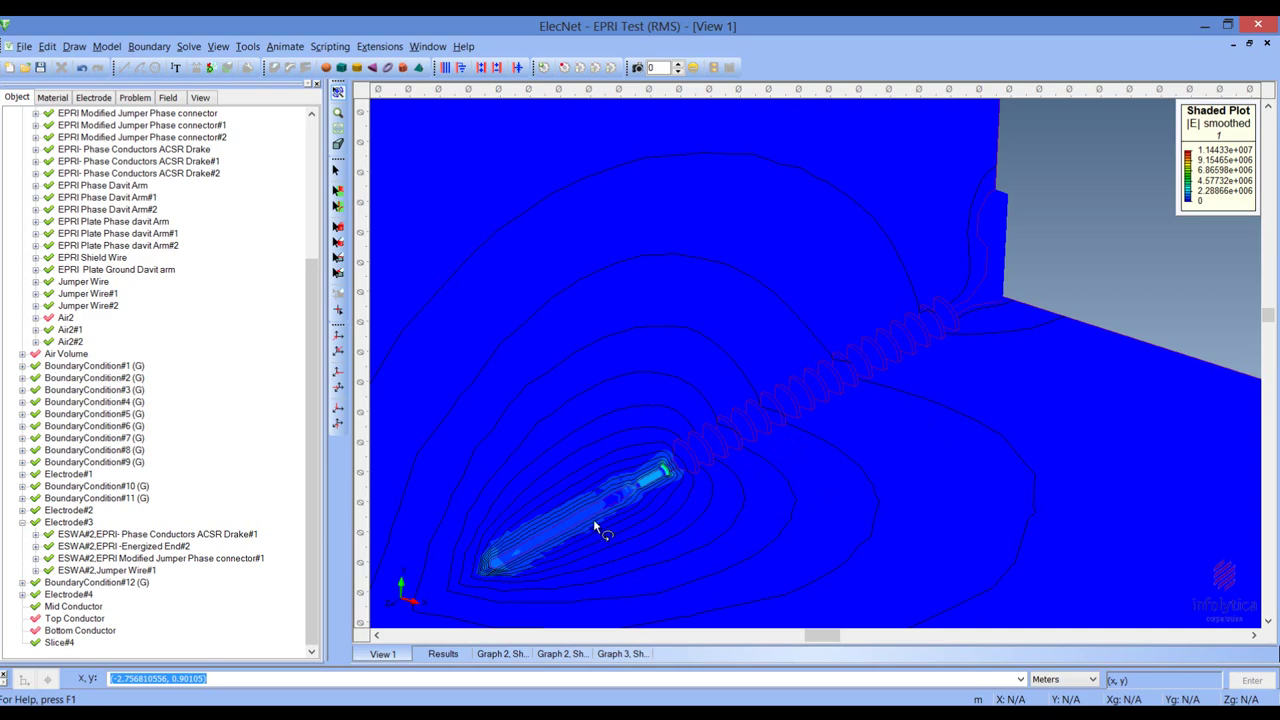
left_click_drag(512, 541, 561, 543)
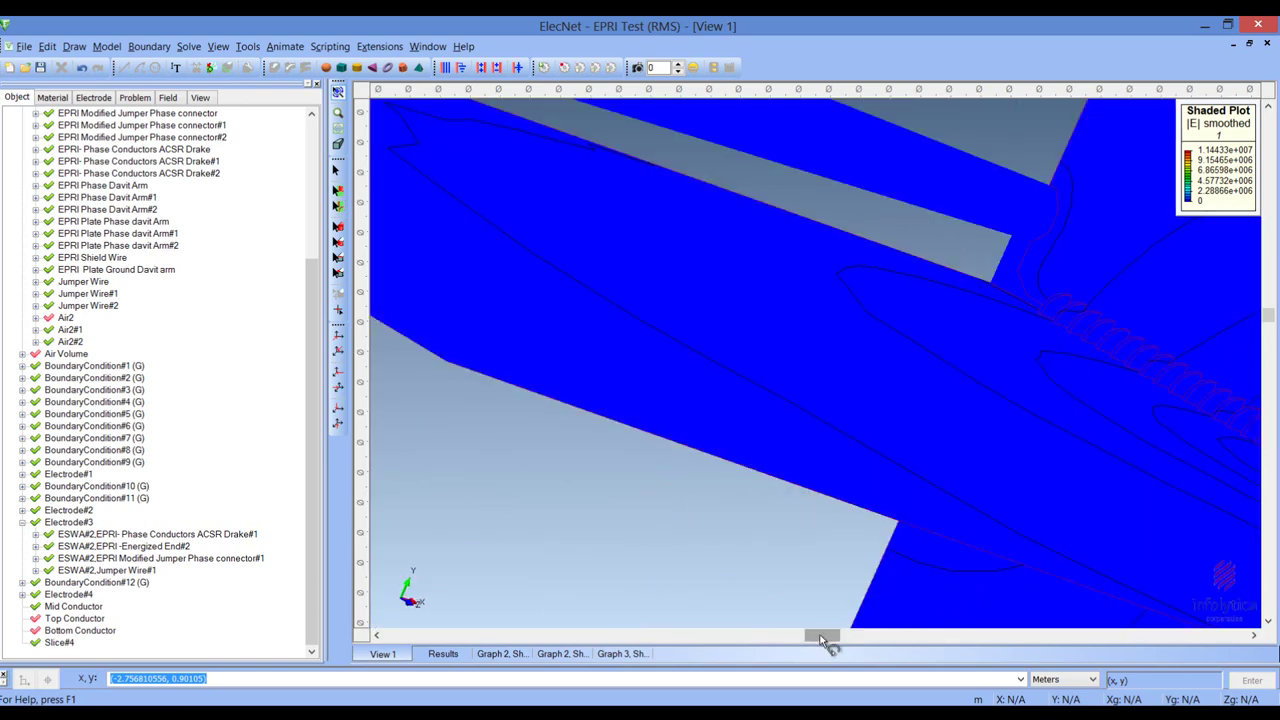
mouse_move(824, 636)
left_mouse_down()
mouse_move(913, 635)
mouse_move(800, 635)
mouse_move(831, 634)
left_mouse_up()
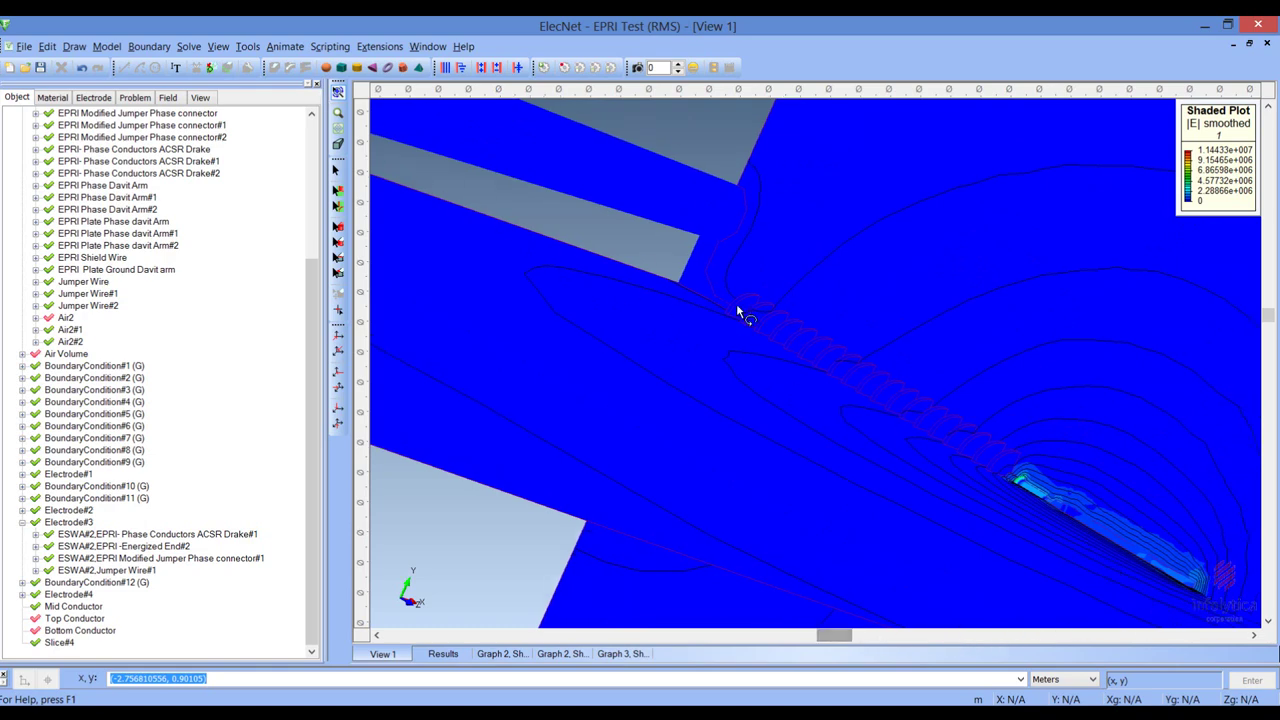
left_click_drag(938, 408, 1068, 530)
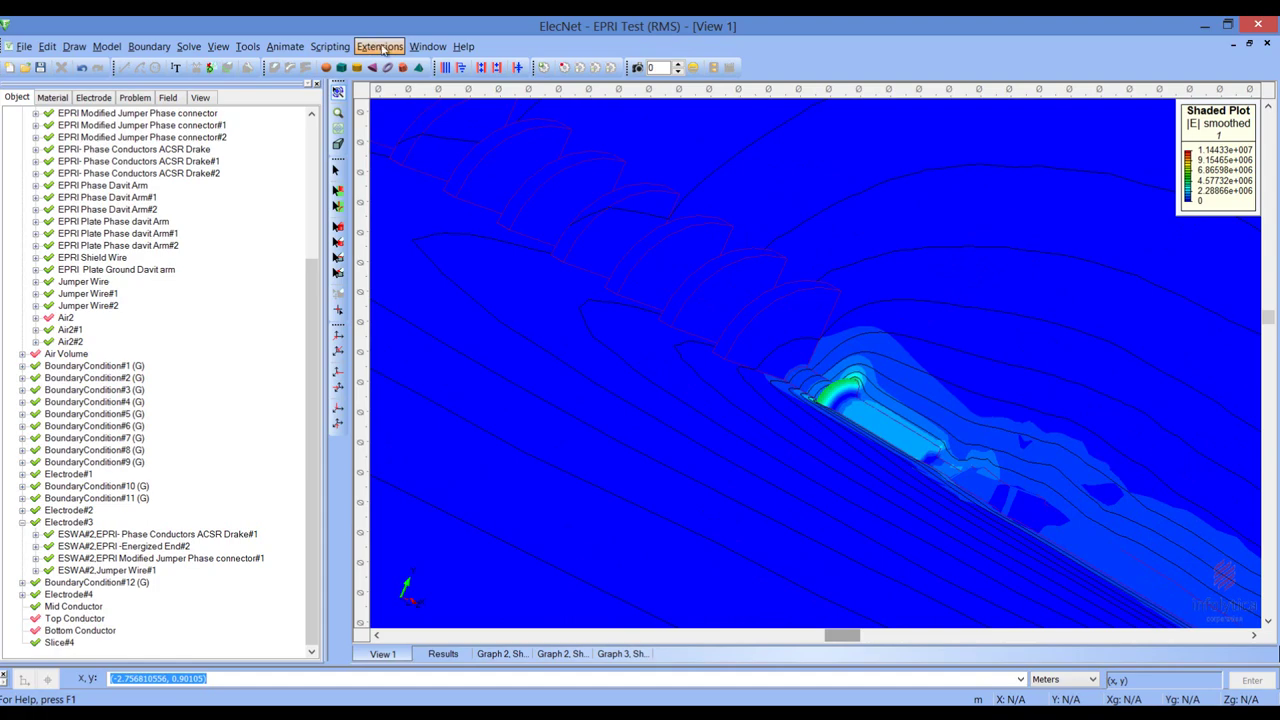
left_click(543, 67)
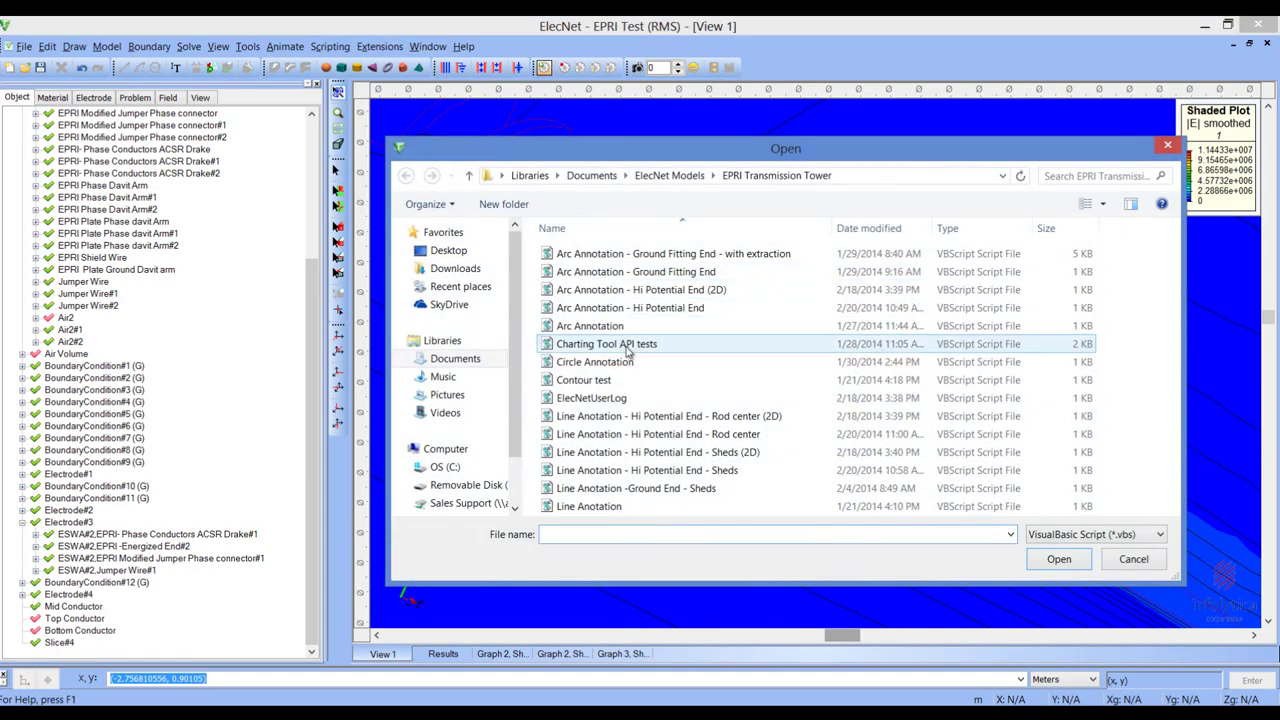
double_click(700, 307)
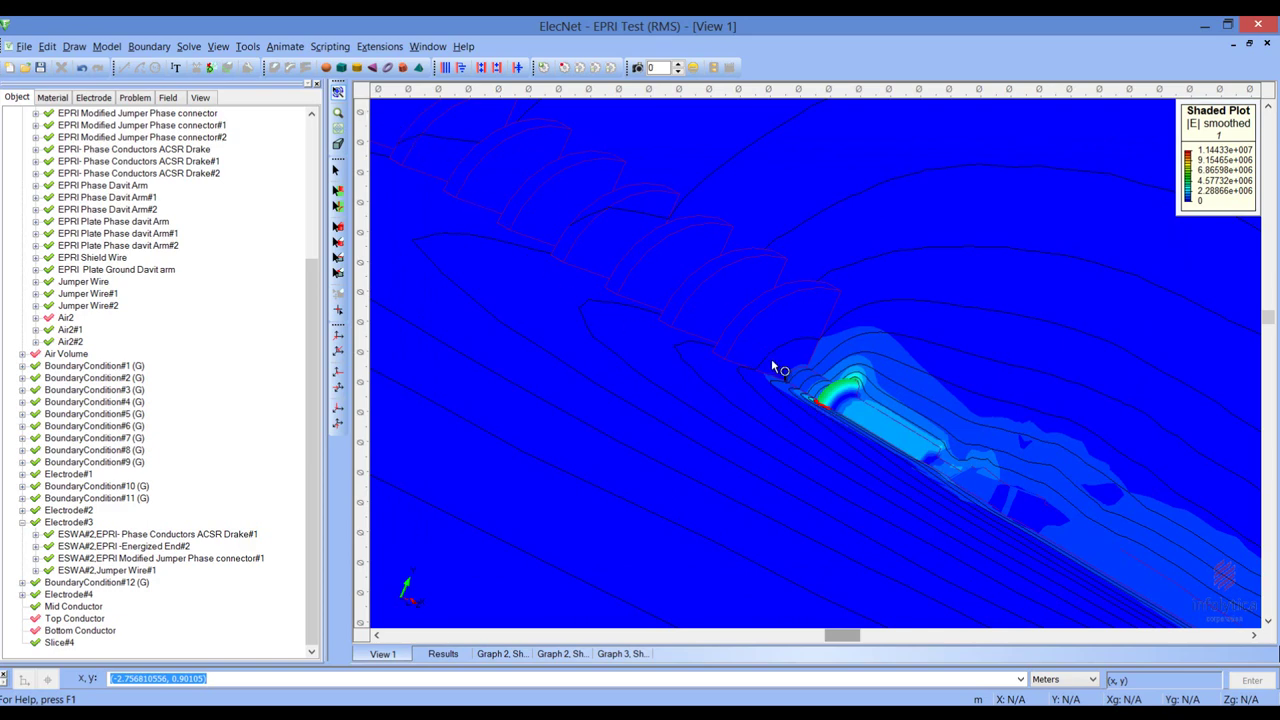
Step: Examine the arc at the energized end fitting and compare its field graph with EPRI's Energized End Fitting No Corona Ring chart
scroll(771, 358, "up", 2)
scroll(771, 358, "up", 2)
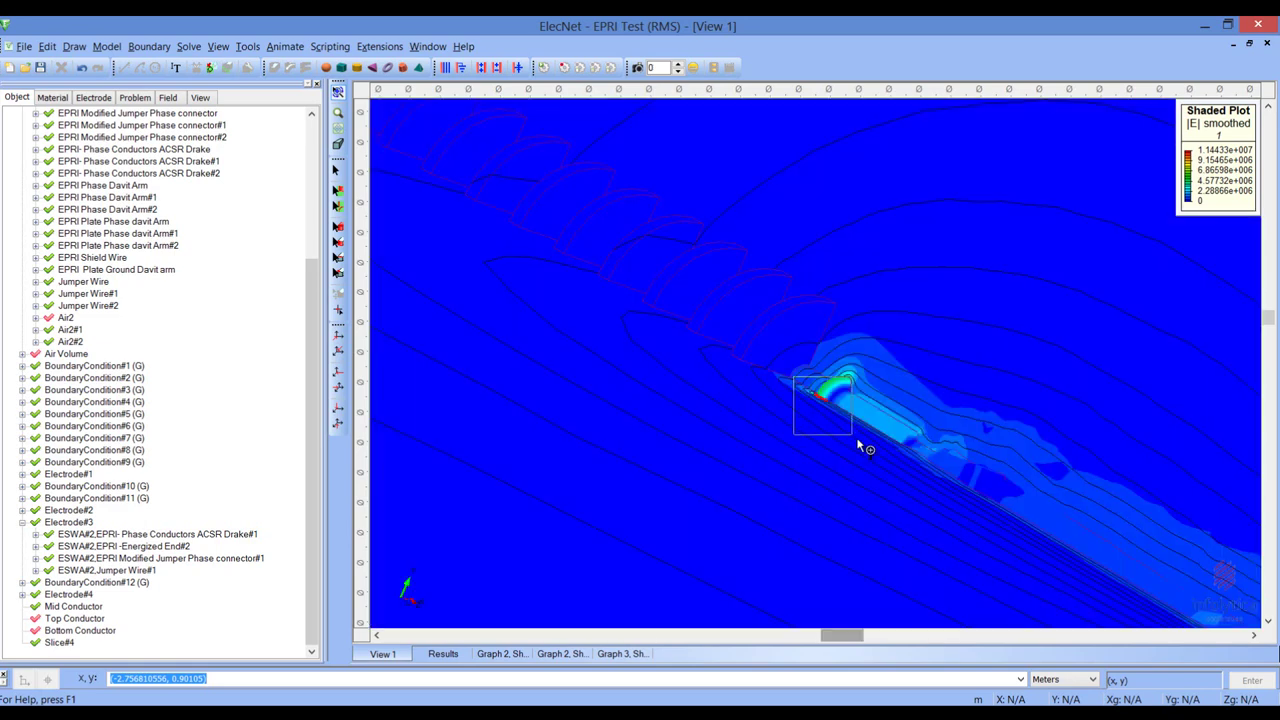
scroll(857, 443, "up", 3)
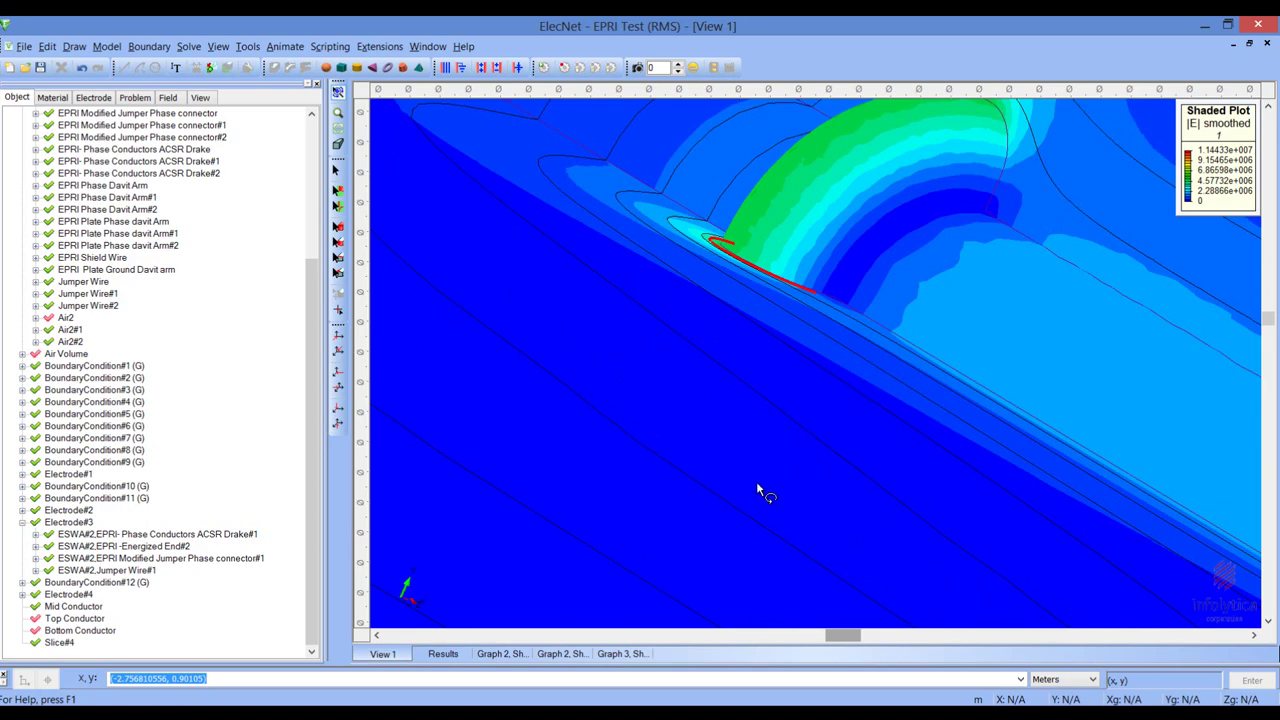
left_click(505, 655)
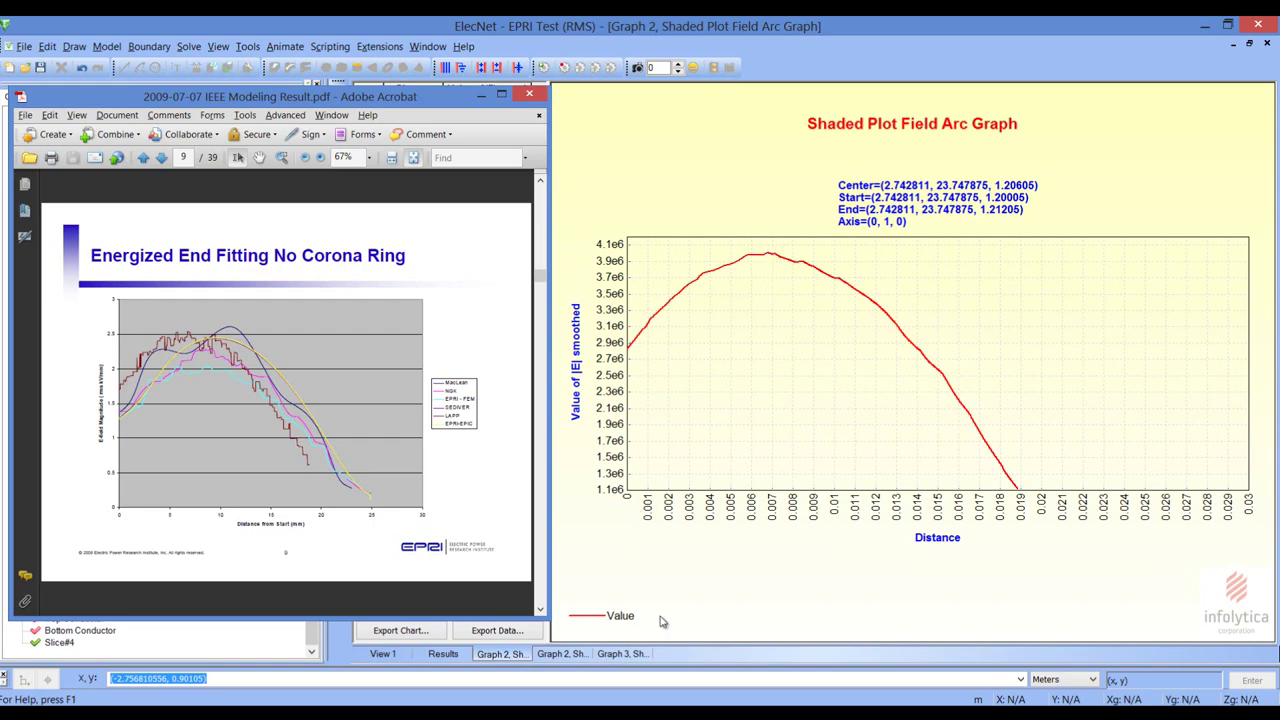
Step: Return to the field plot and run the Line Anotation - Hi Potential End - Sheds script
left_click(378, 656)
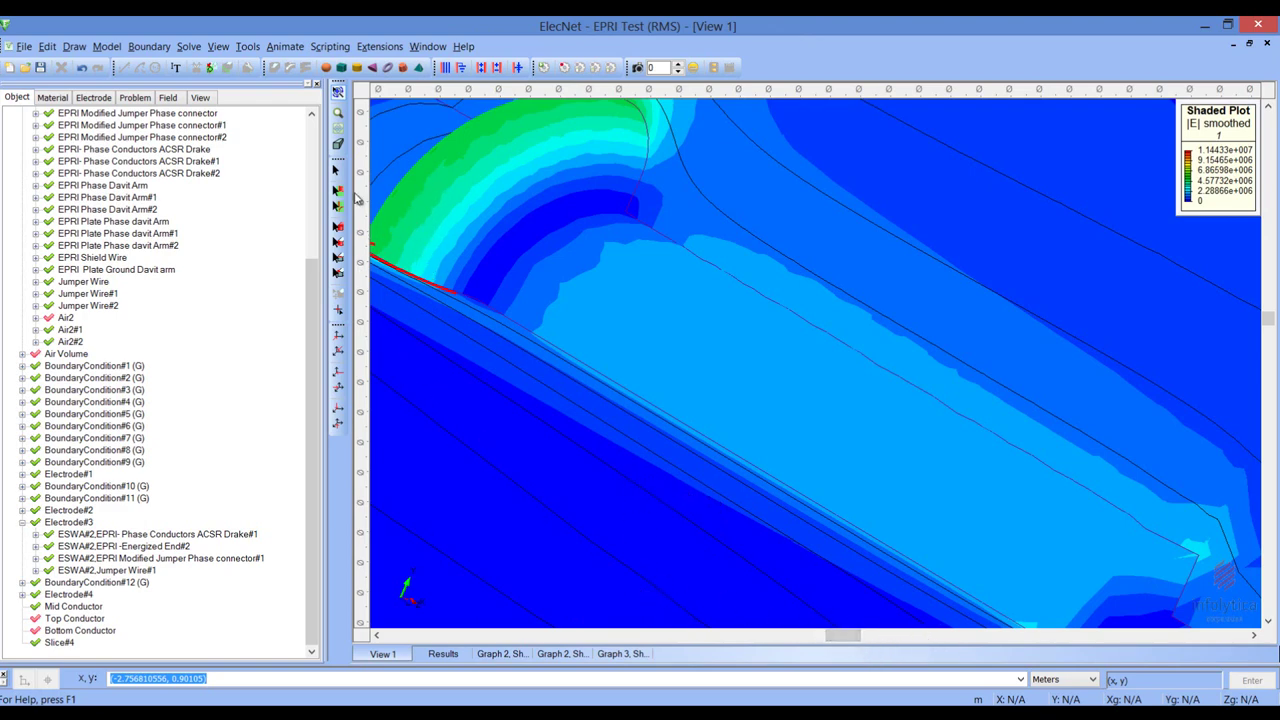
left_click(337, 171)
left_click_drag(845, 635, 821, 635)
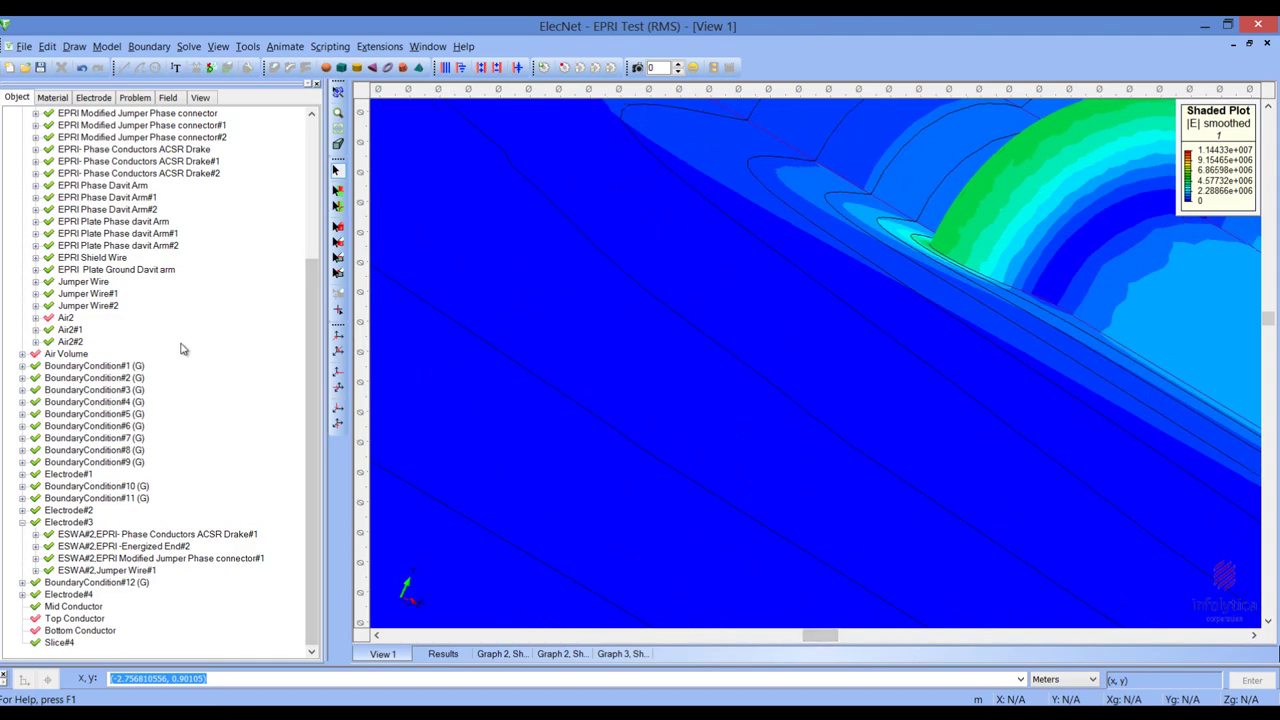
left_click(543, 67)
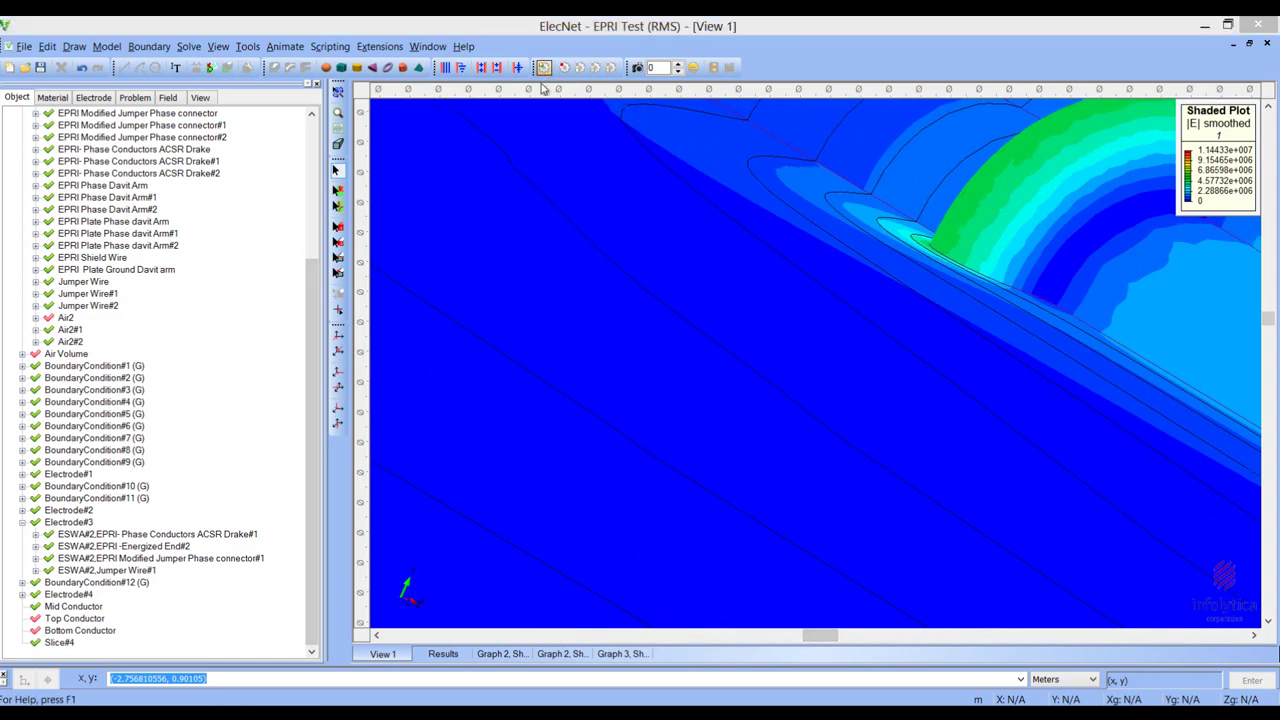
double_click(729, 470)
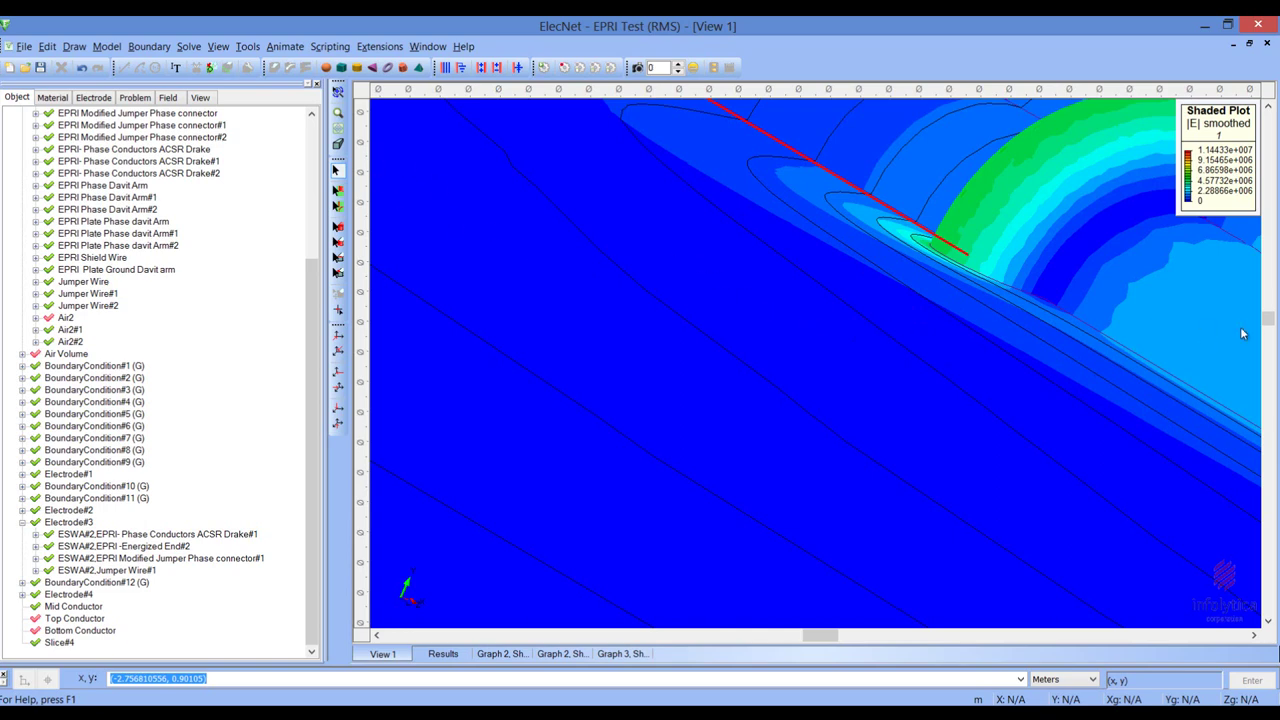
Step: Examine the line along the sheath and compare its field graph with EPRI's Energized End Sheath No Corona Ring chart
left_click_drag(1268, 322, 1270, 315)
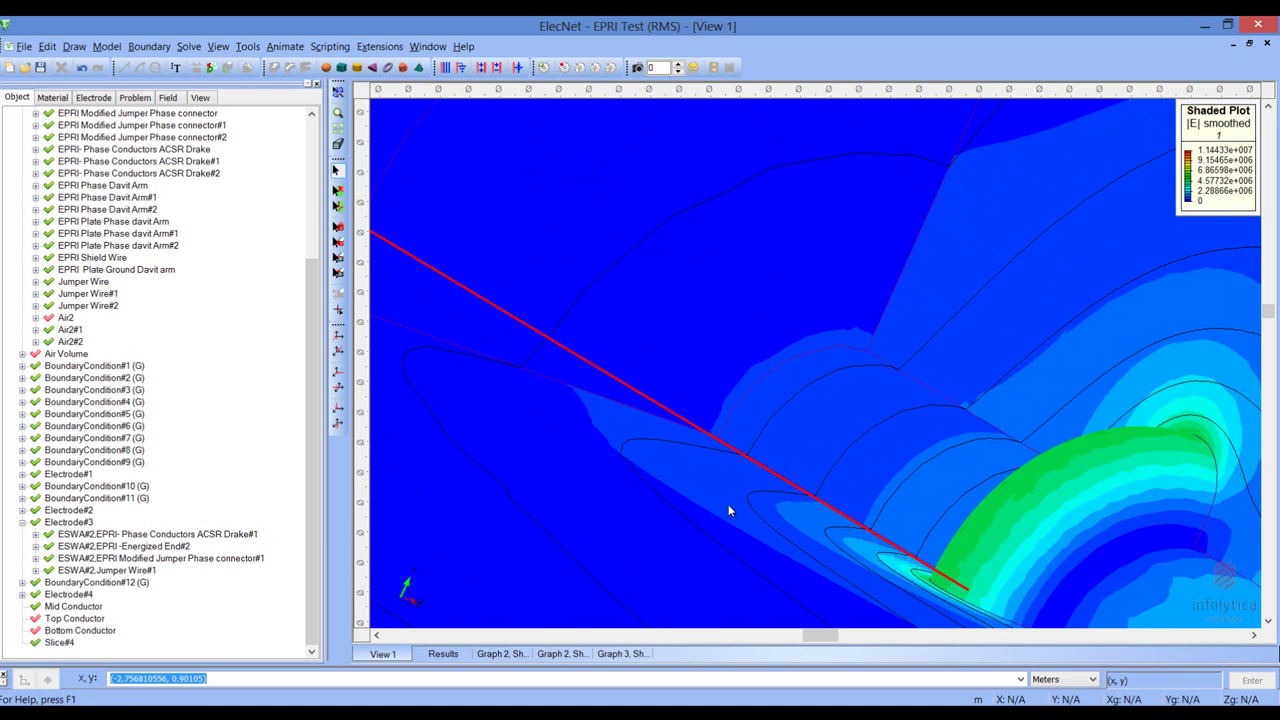
left_click(572, 656)
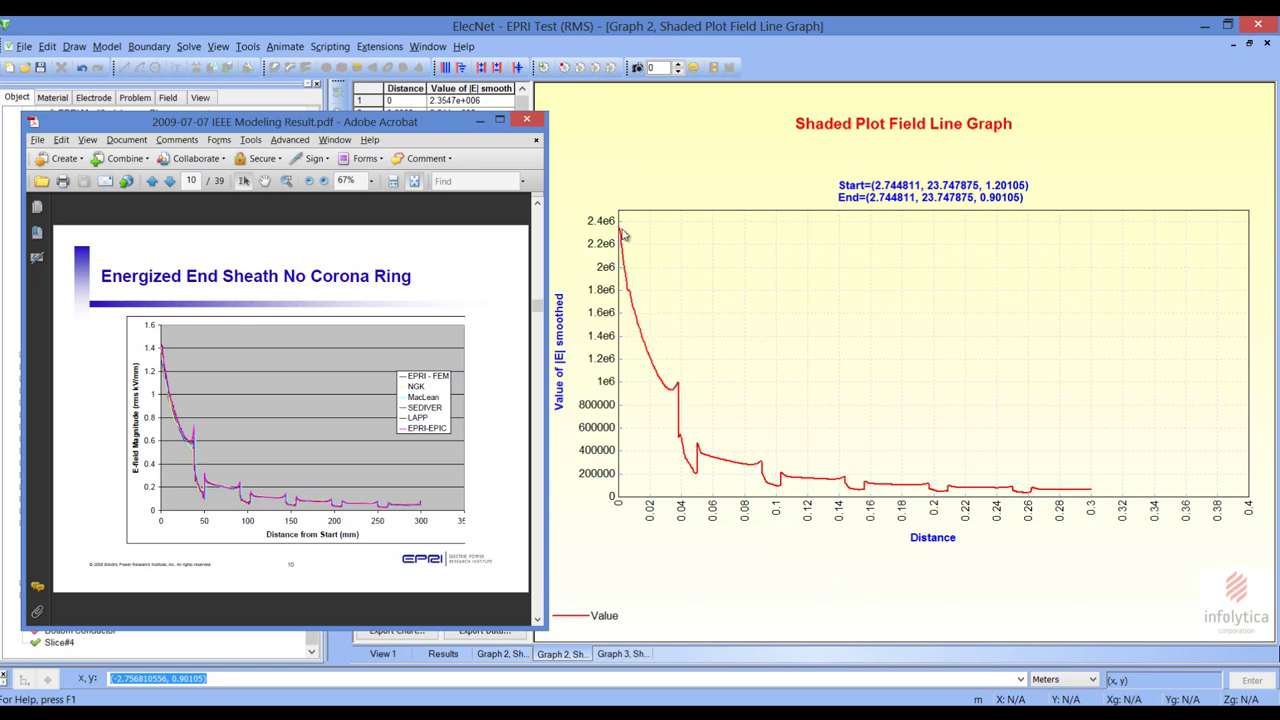
mouse_move(623, 234)
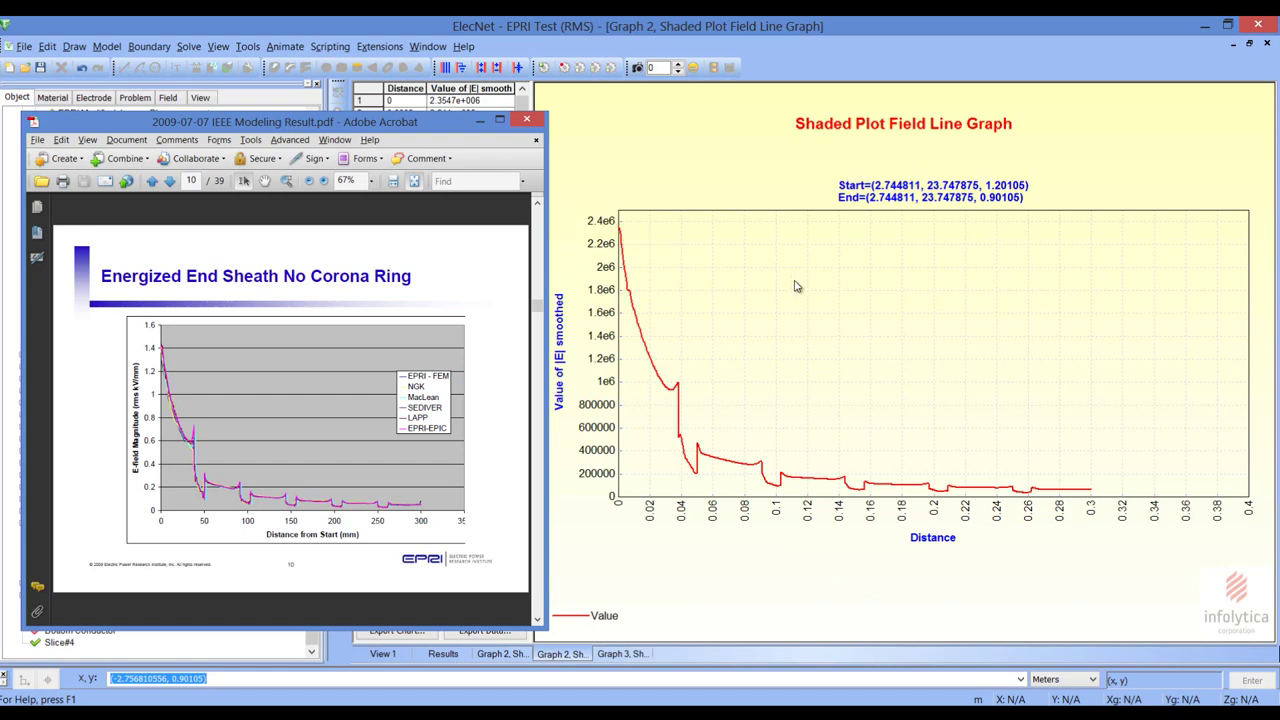
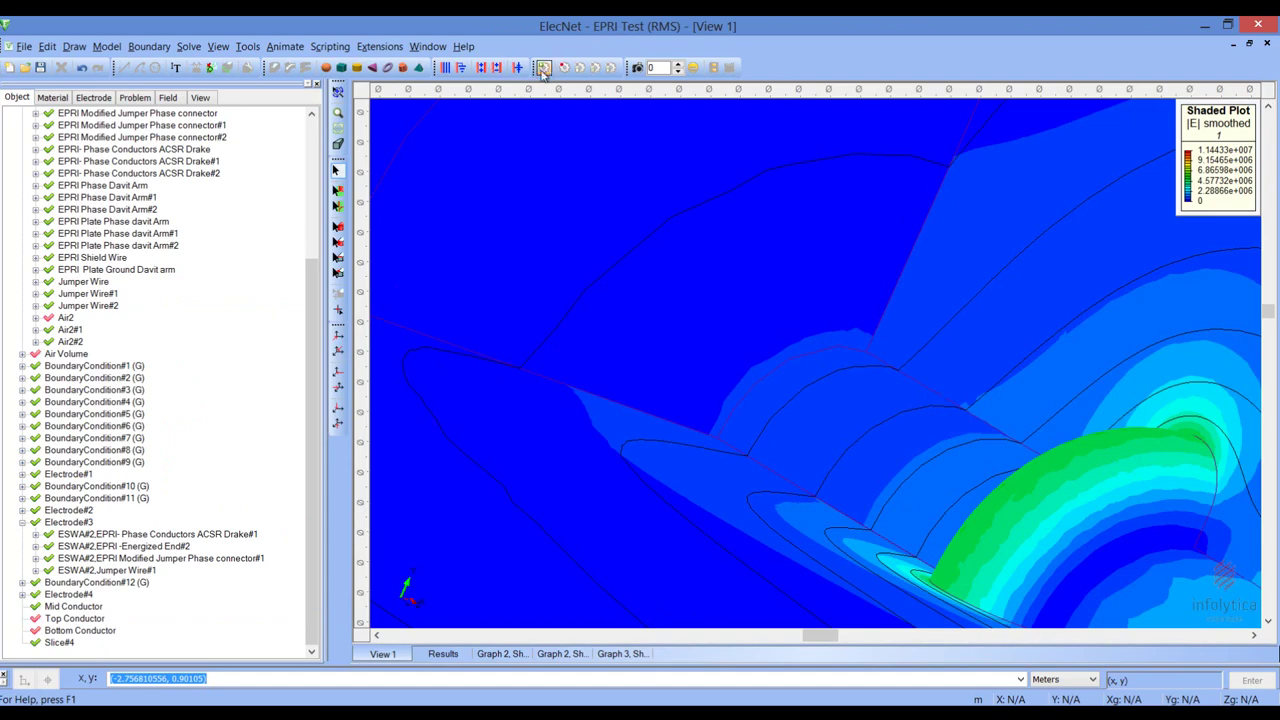
Step: Run the Line Anotation - Hi Potential End - Rod center script on the field plot
left_click(544, 68)
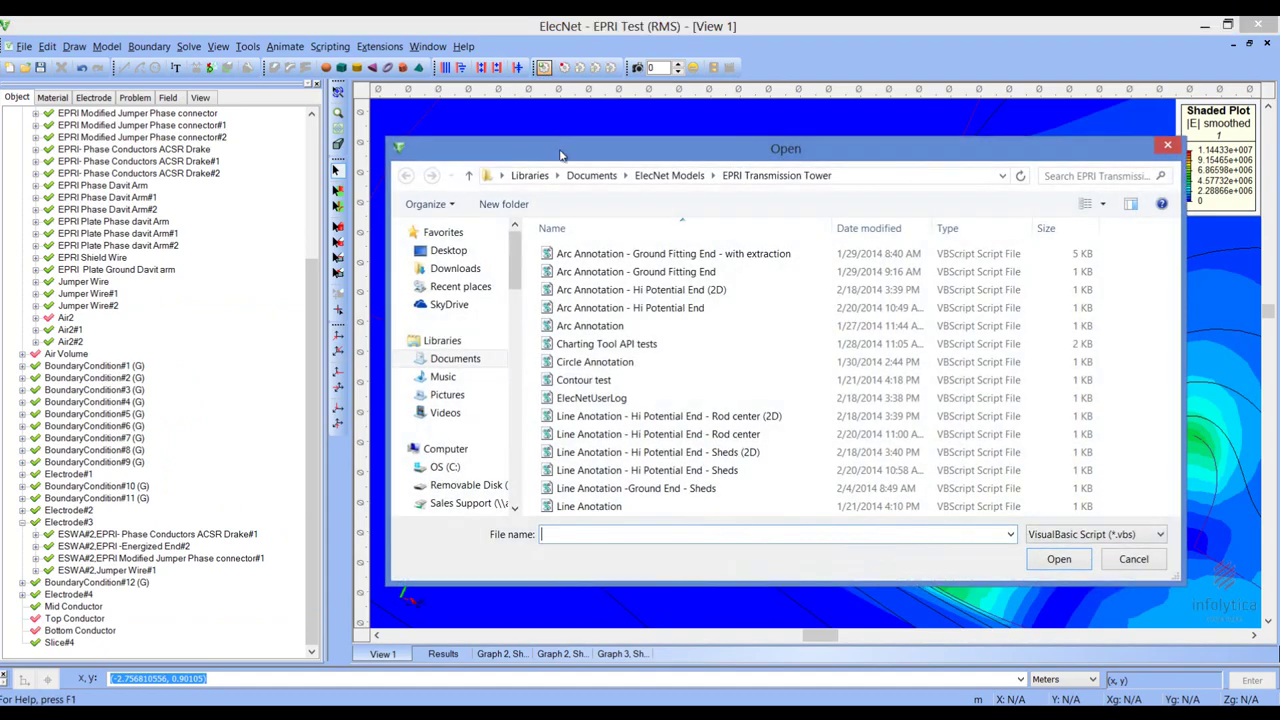
left_click(676, 434)
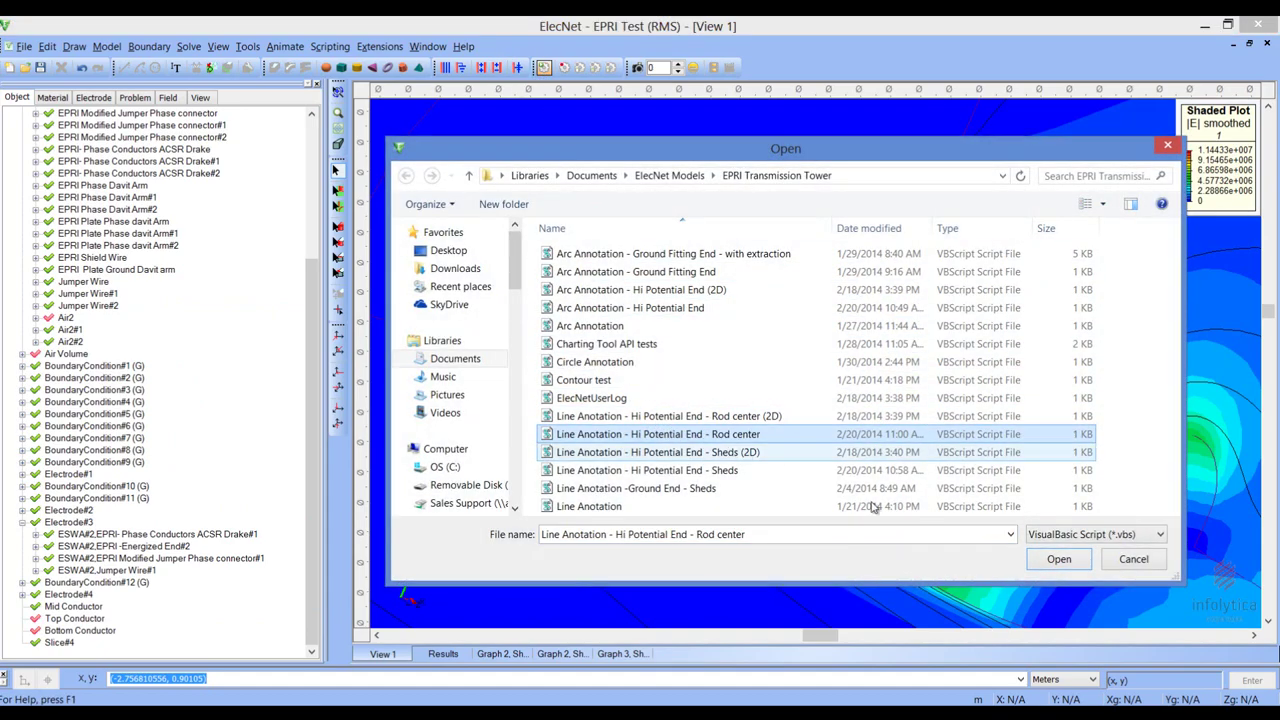
left_click(1058, 559)
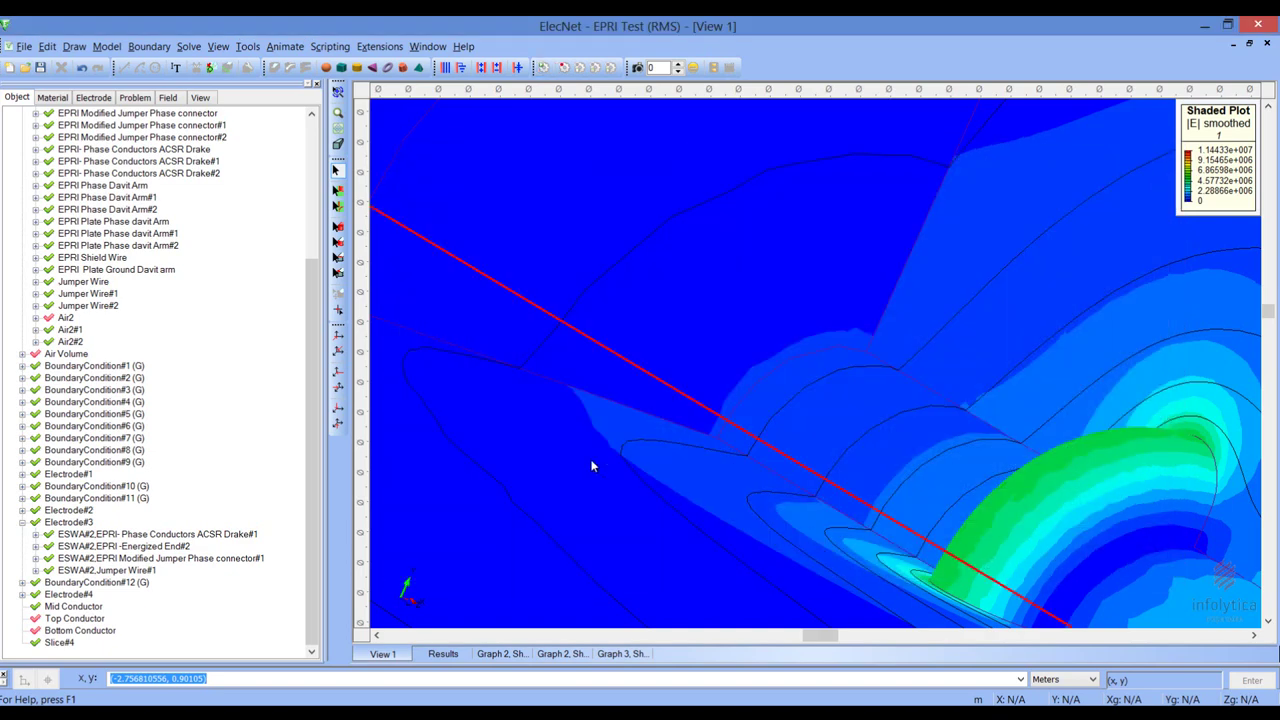
left_click(337, 226)
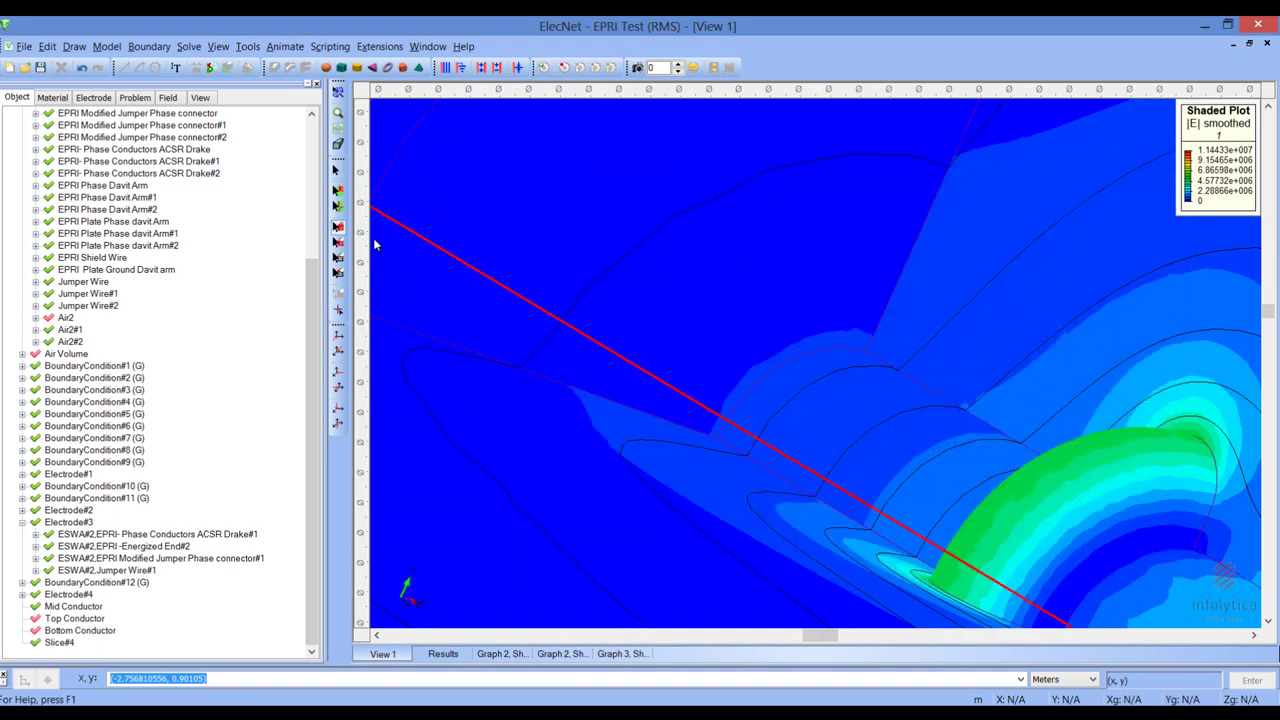
Step: Hide the EPRI Silicon Rubber Sheds#2 and EPRI Fiberglass Rod#2 components around the rod-center line in the field plot
left_click(838, 438)
right_click(838, 440)
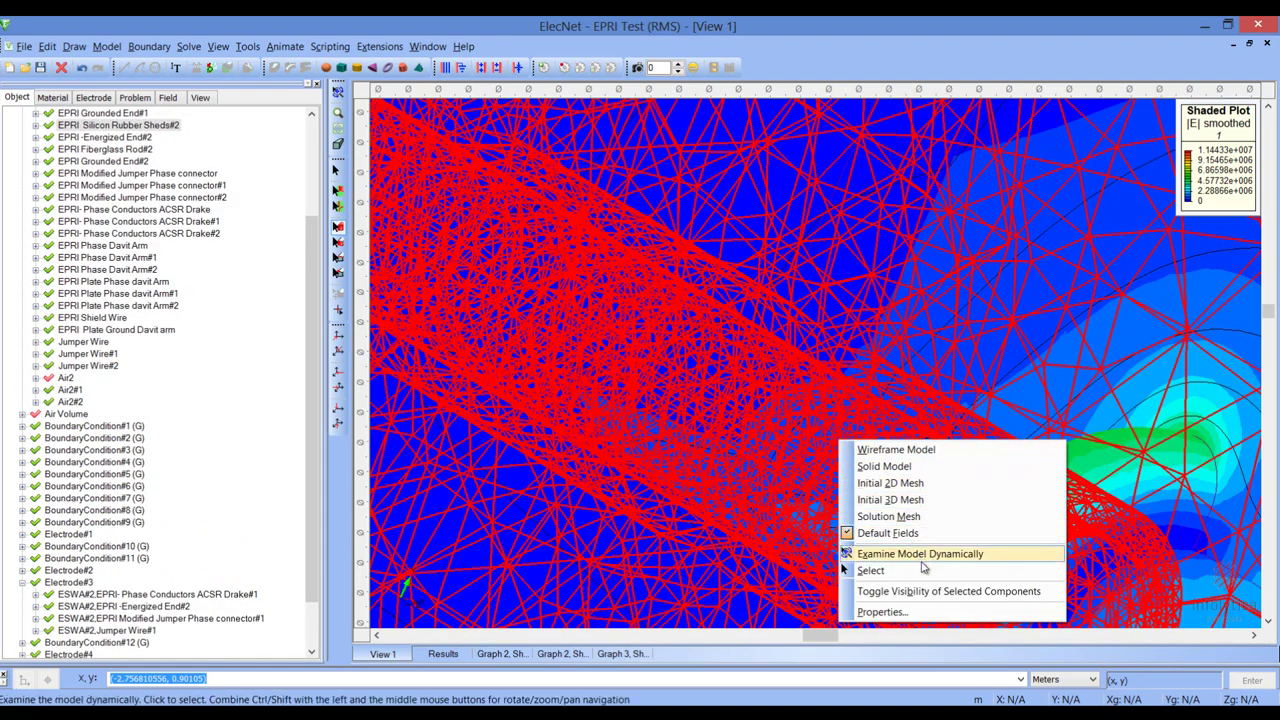
left_click(940, 591)
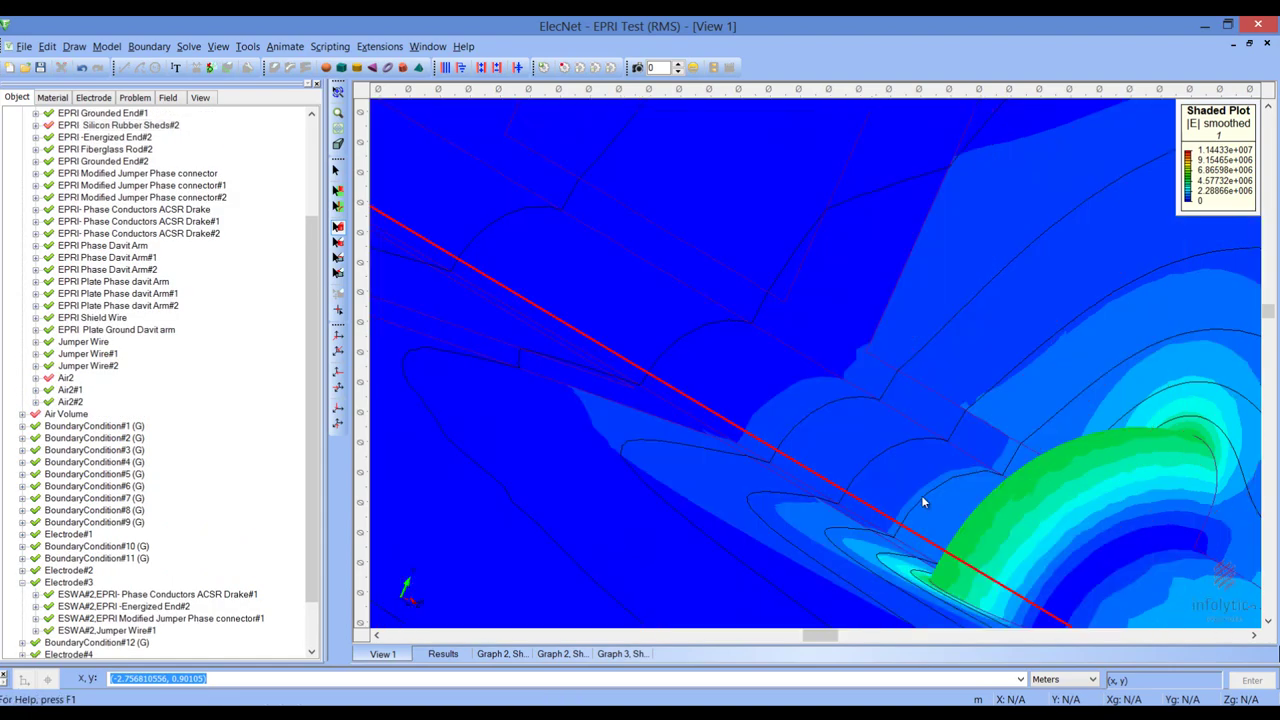
left_click(921, 496)
right_click(921, 496)
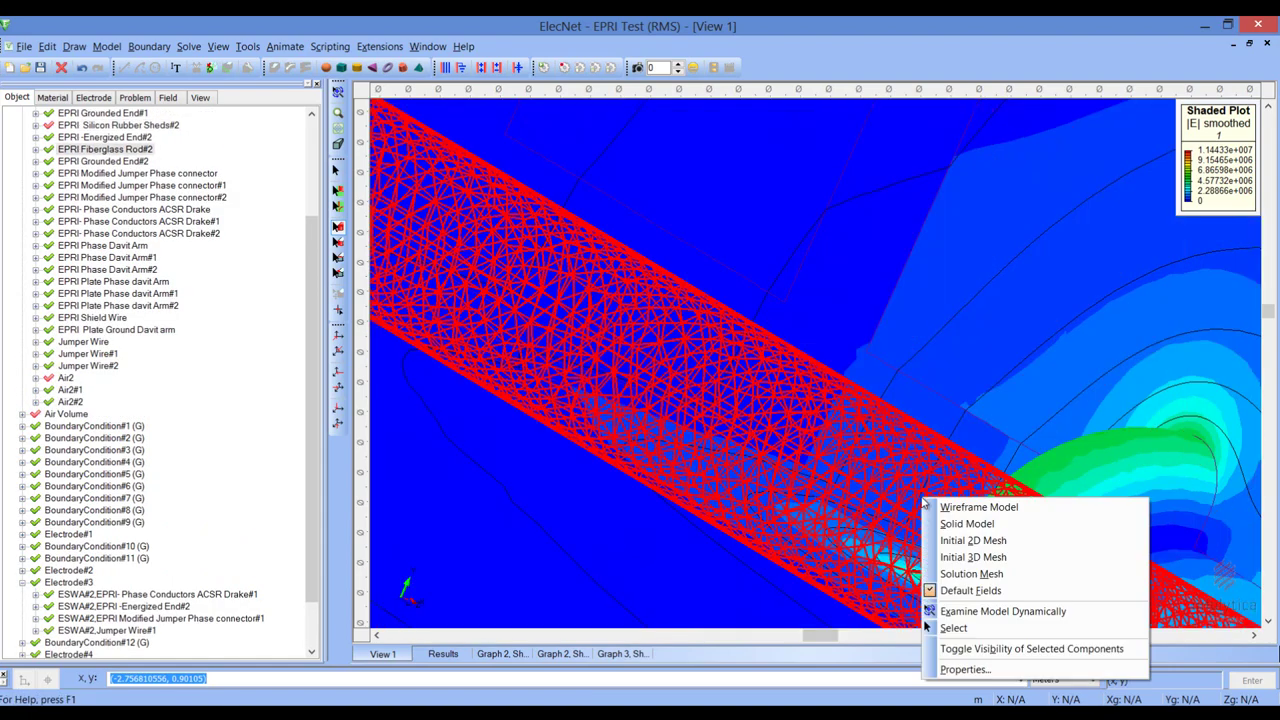
left_click(997, 650)
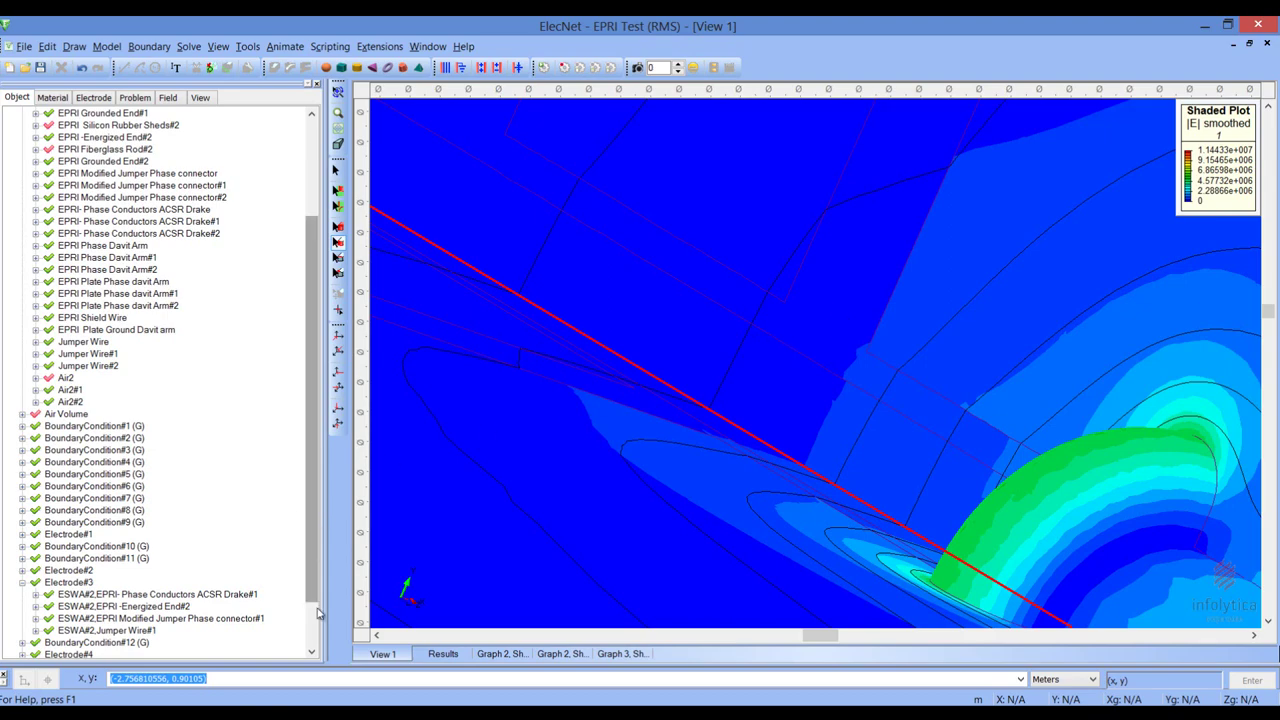
Step: Hide the Mid Conductor component so the slice around the energized end is unobstructed
left_click_drag(318, 556, 318, 590)
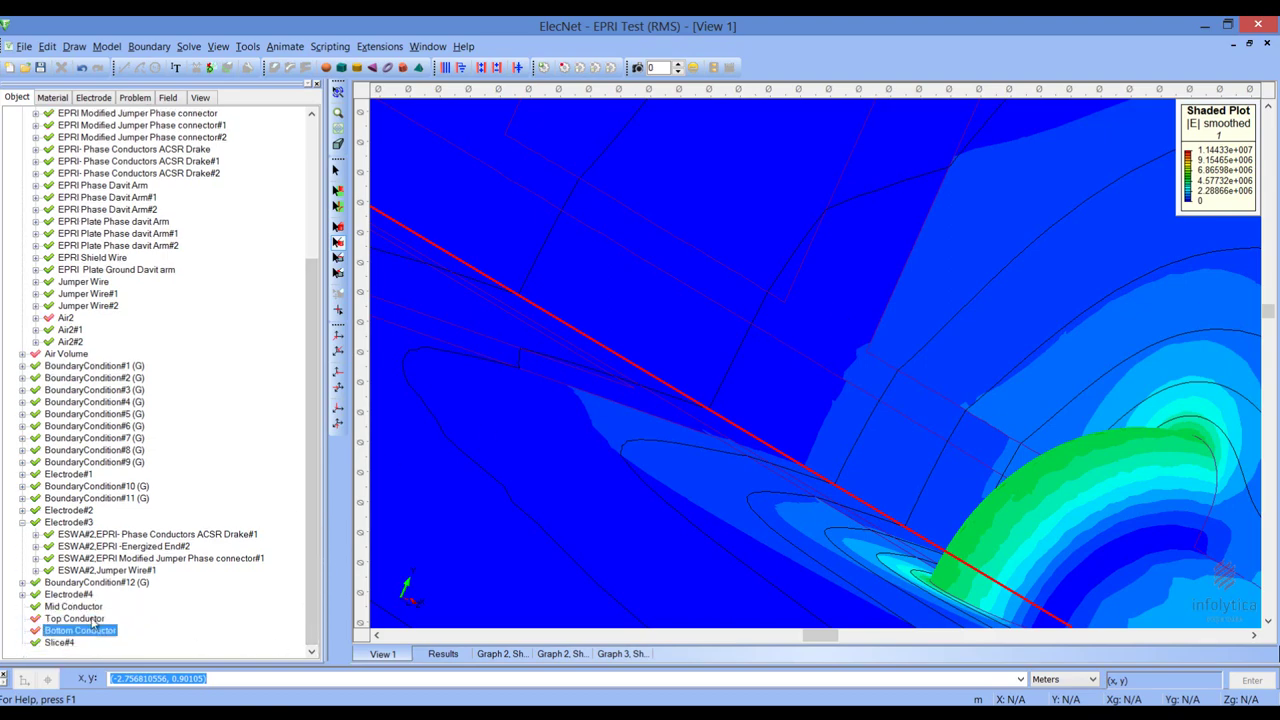
left_click(90, 618)
left_click(90, 607)
right_click(102, 607)
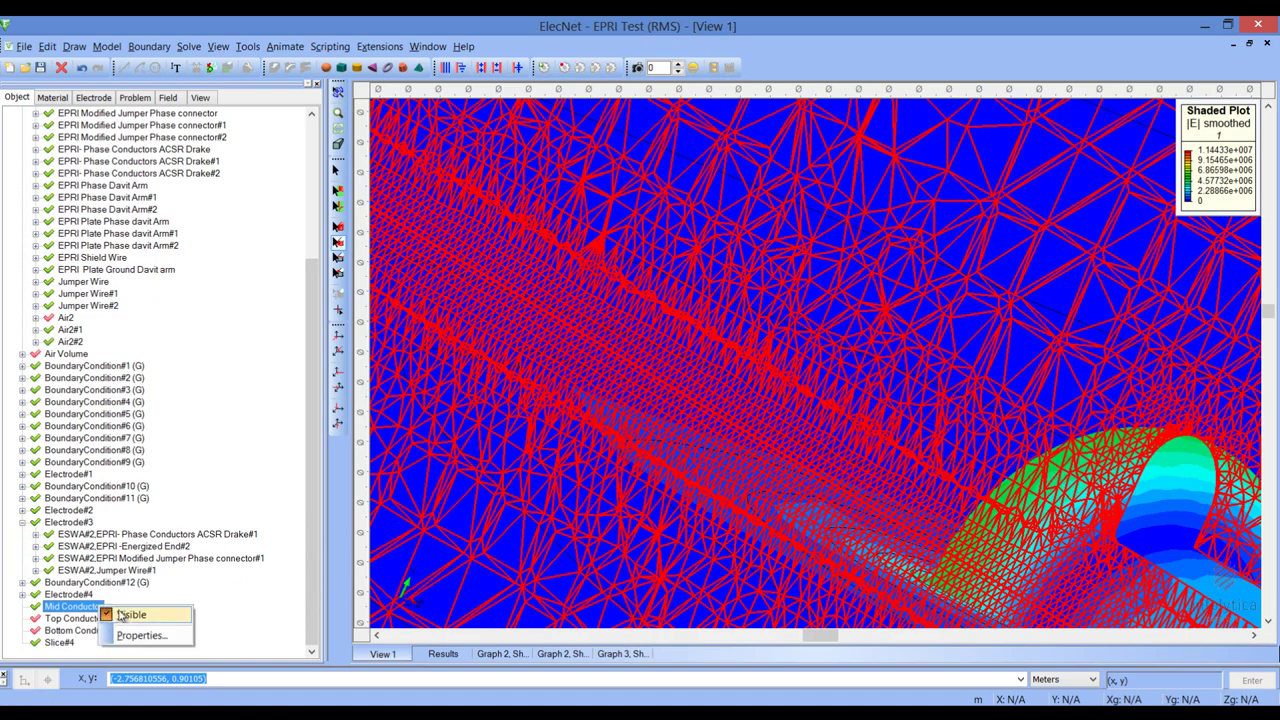
left_click(120, 613)
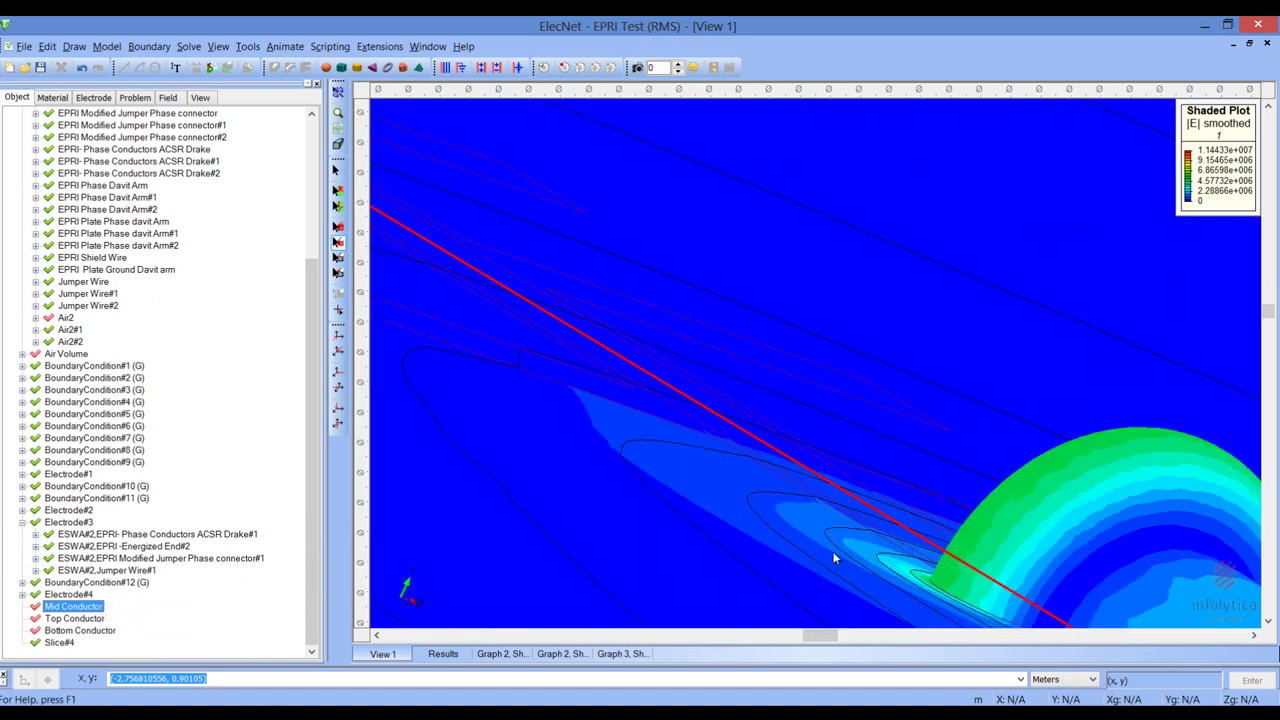
Step: Examine the rod-center line from above and compare its field graph with EPRI's Rod Center No Corona Ring chart
left_click(339, 114)
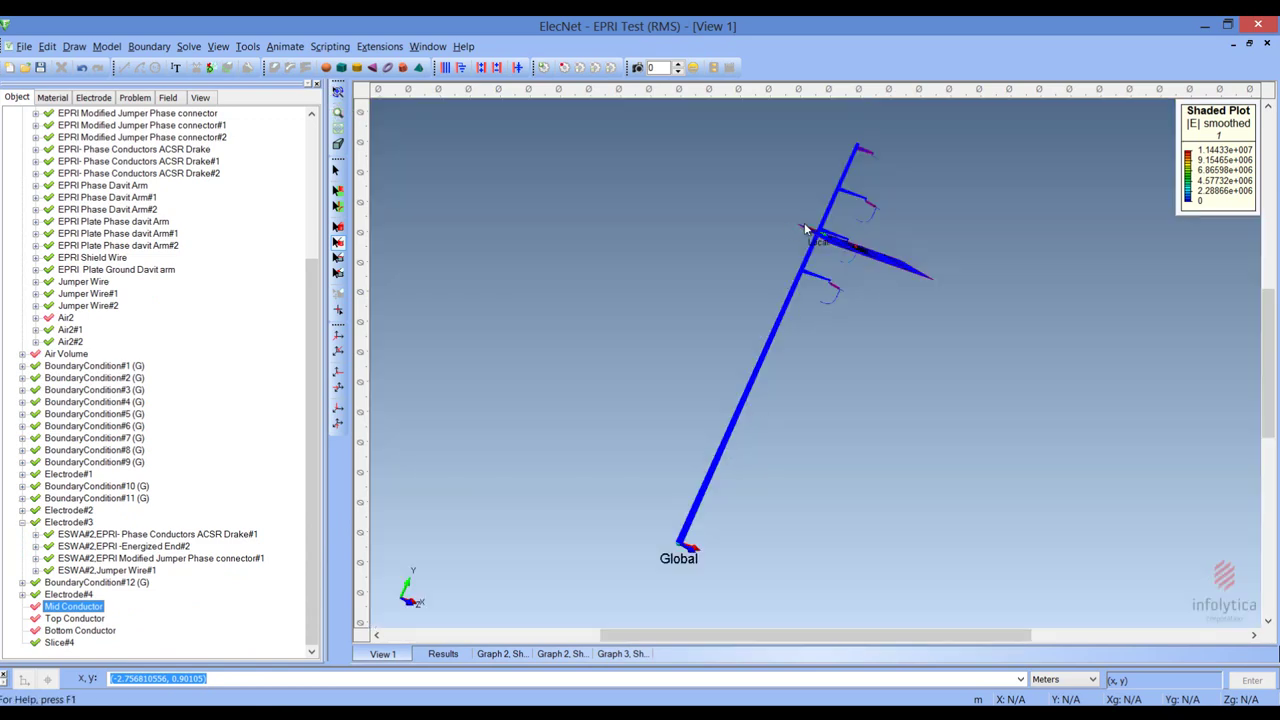
left_click(805, 229)
left_click(338, 91)
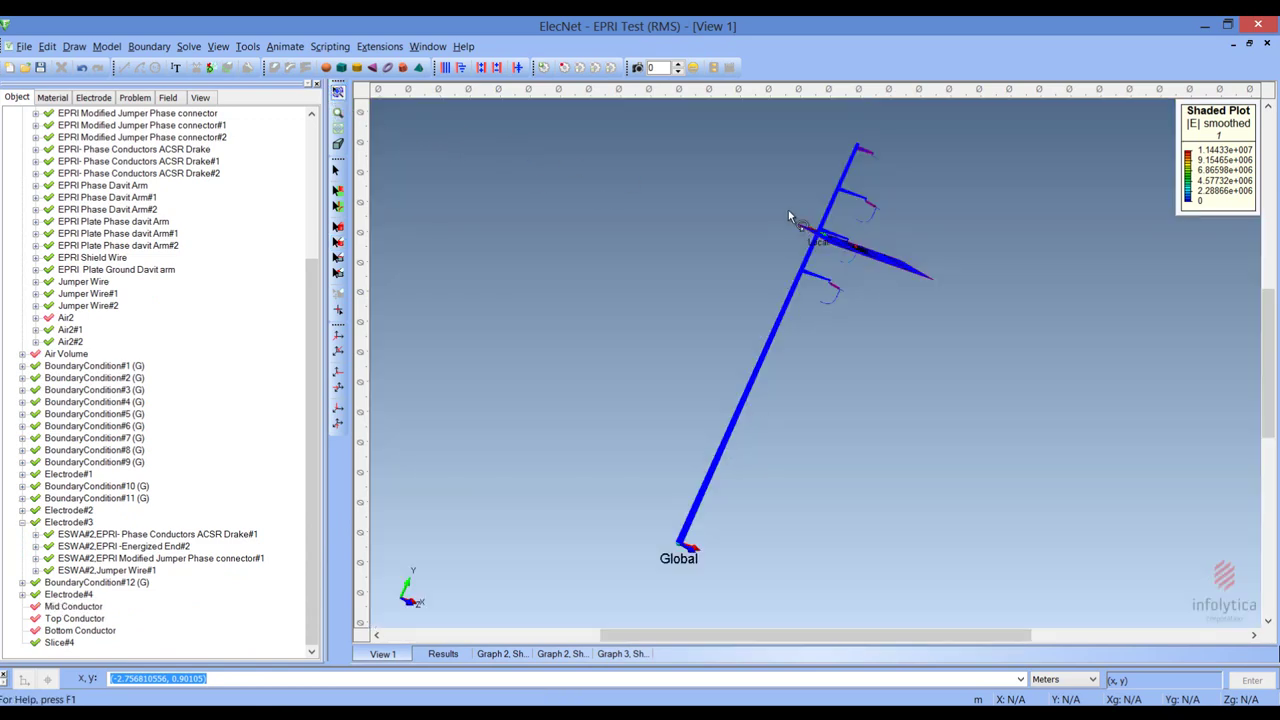
left_click_drag(788, 210, 777, 252)
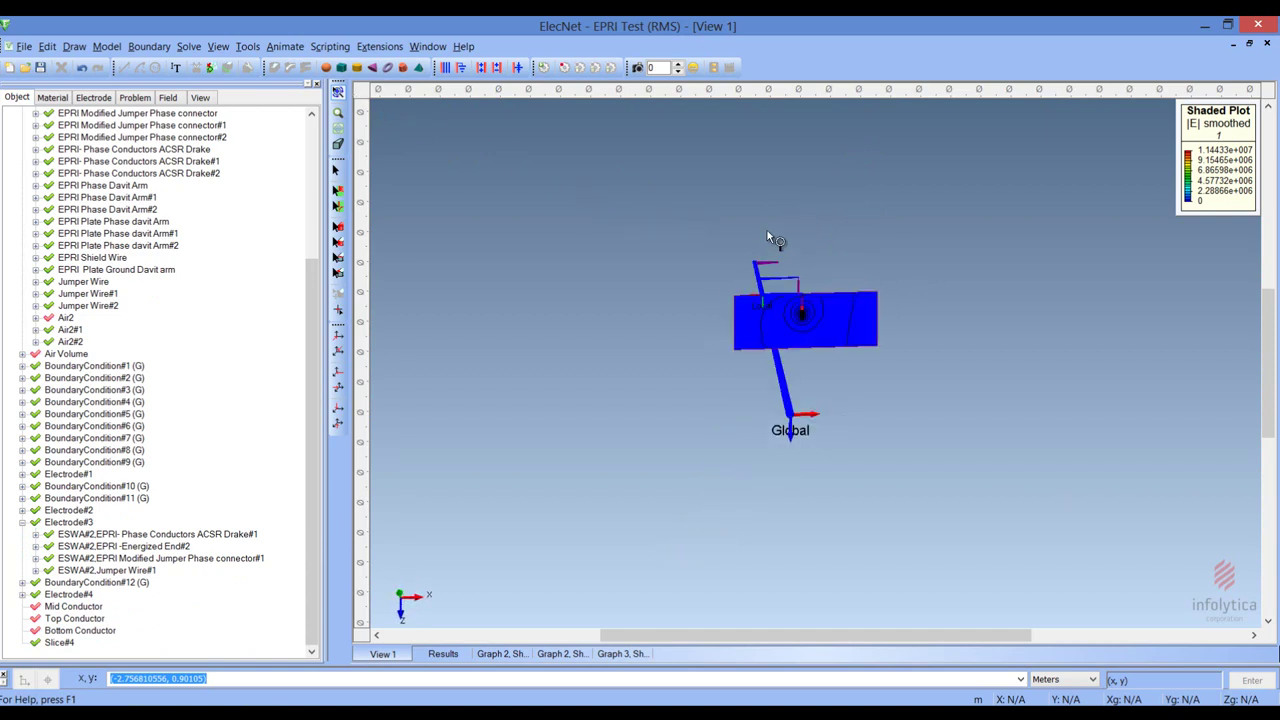
scroll(880, 370, "up", 5)
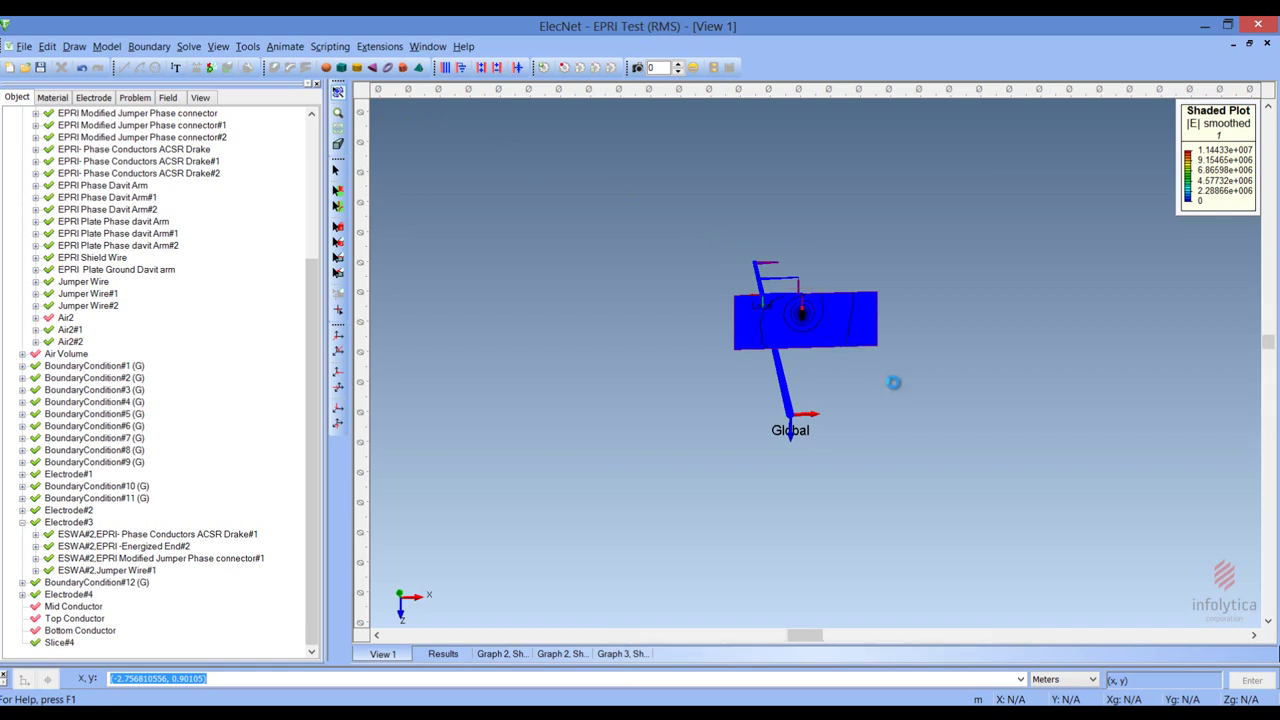
left_click_drag(742, 288, 856, 407)
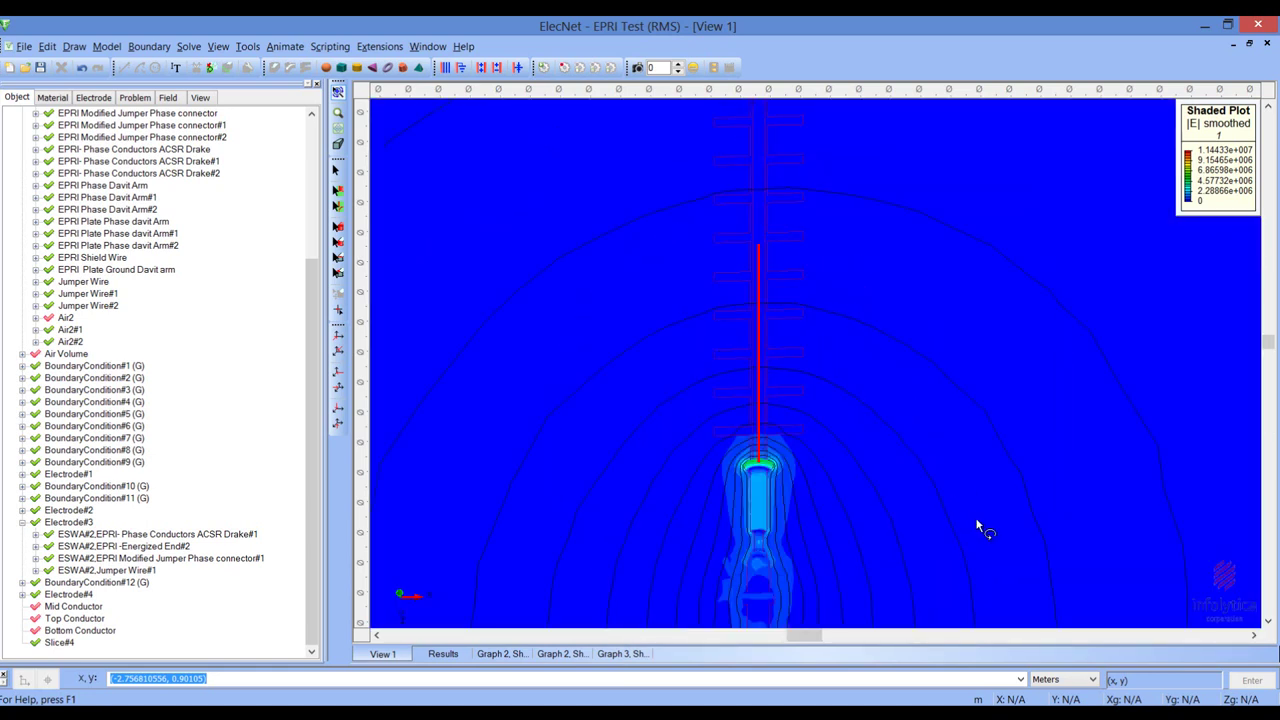
left_click(621, 654)
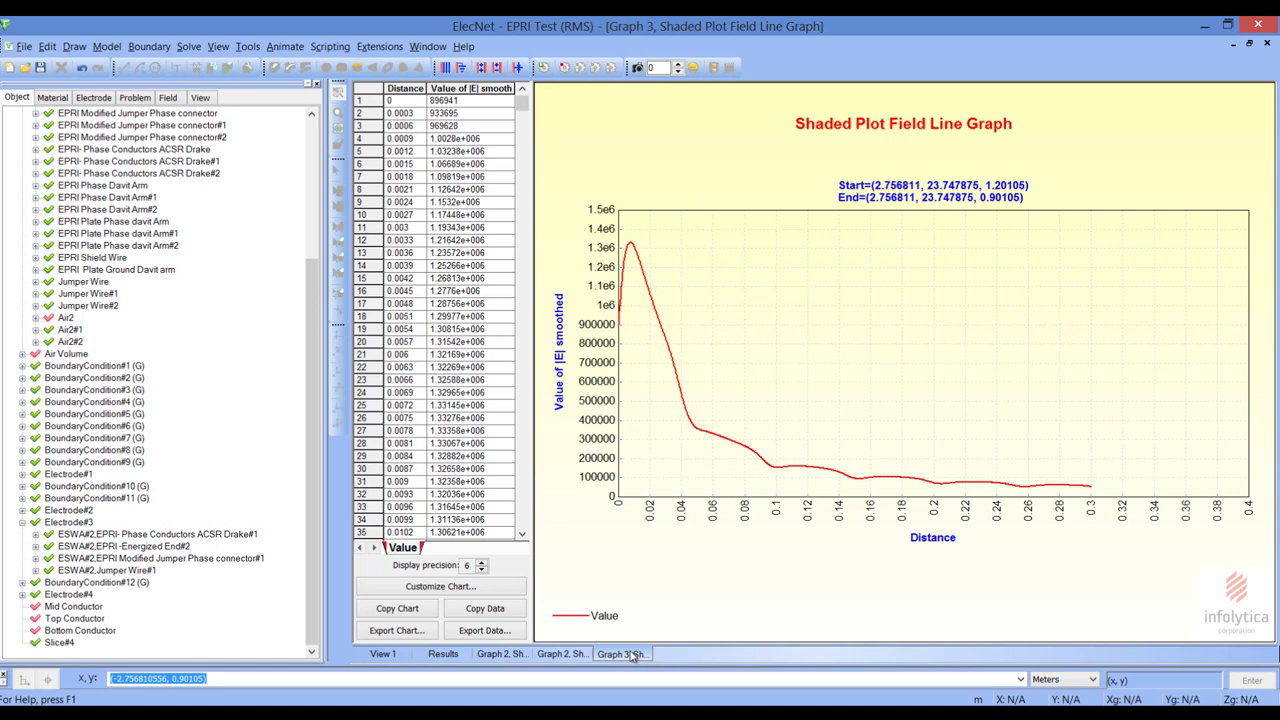
key("alt+Tab")
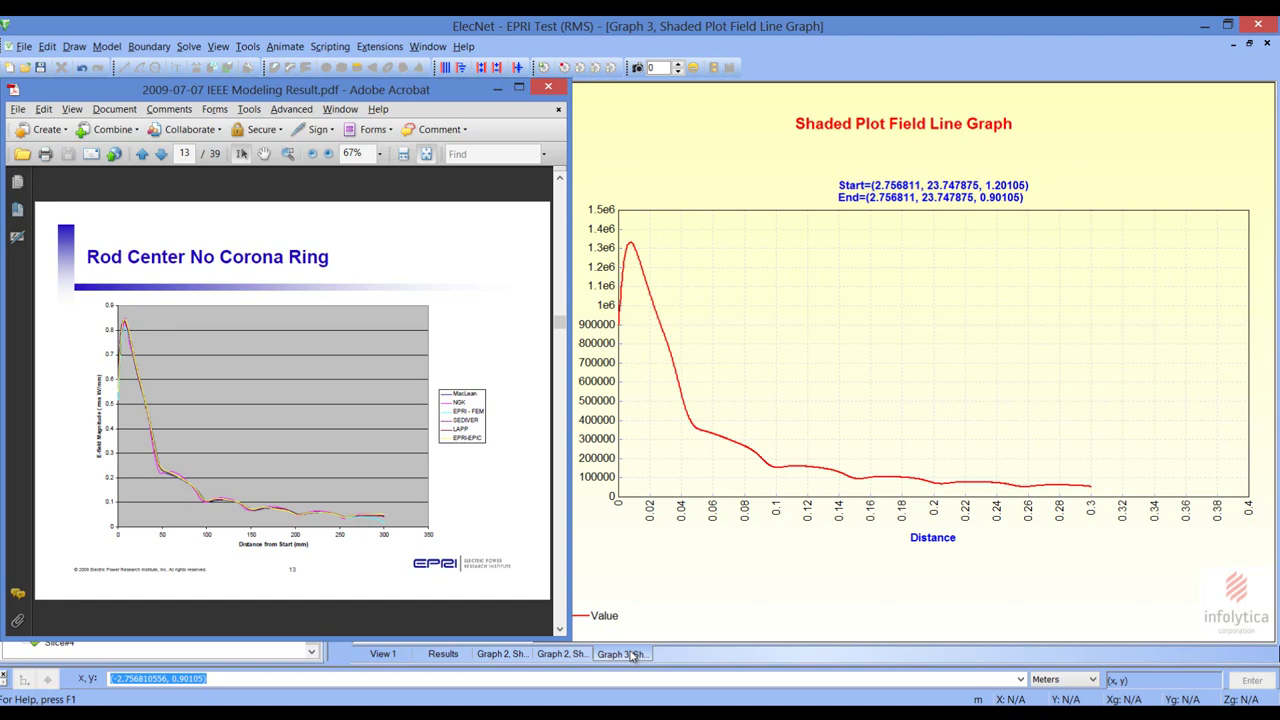
left_click(632, 655)
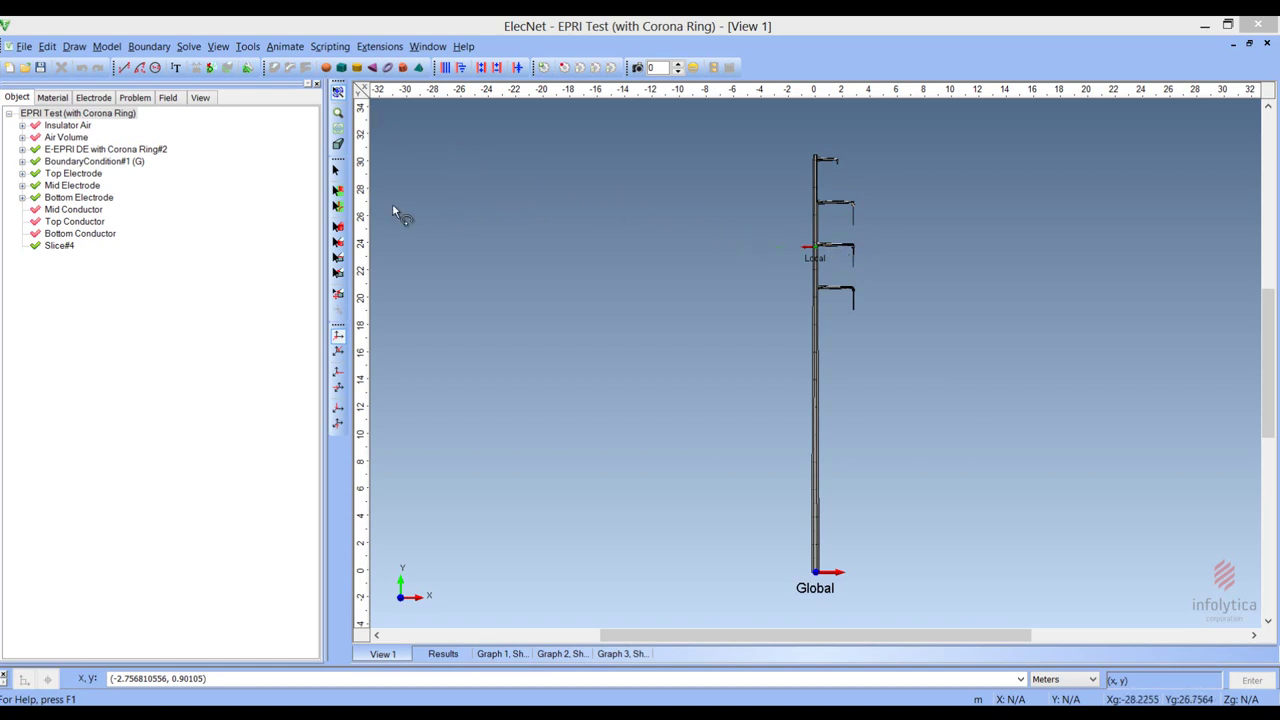
Step: Examine the corona ring at the insulator's energized end and check the Mid Electrode's components and voltage source properties
left_click_drag(787, 258, 967, 378)
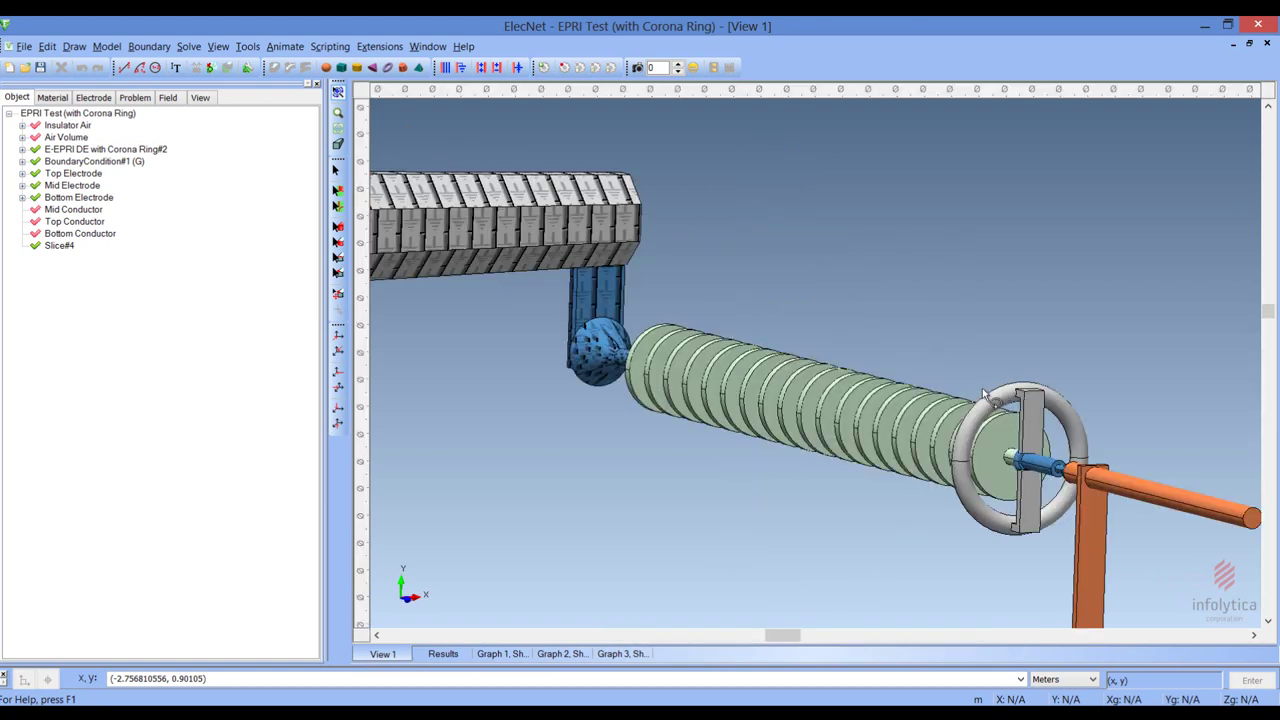
left_click_drag(845, 350, 1100, 555)
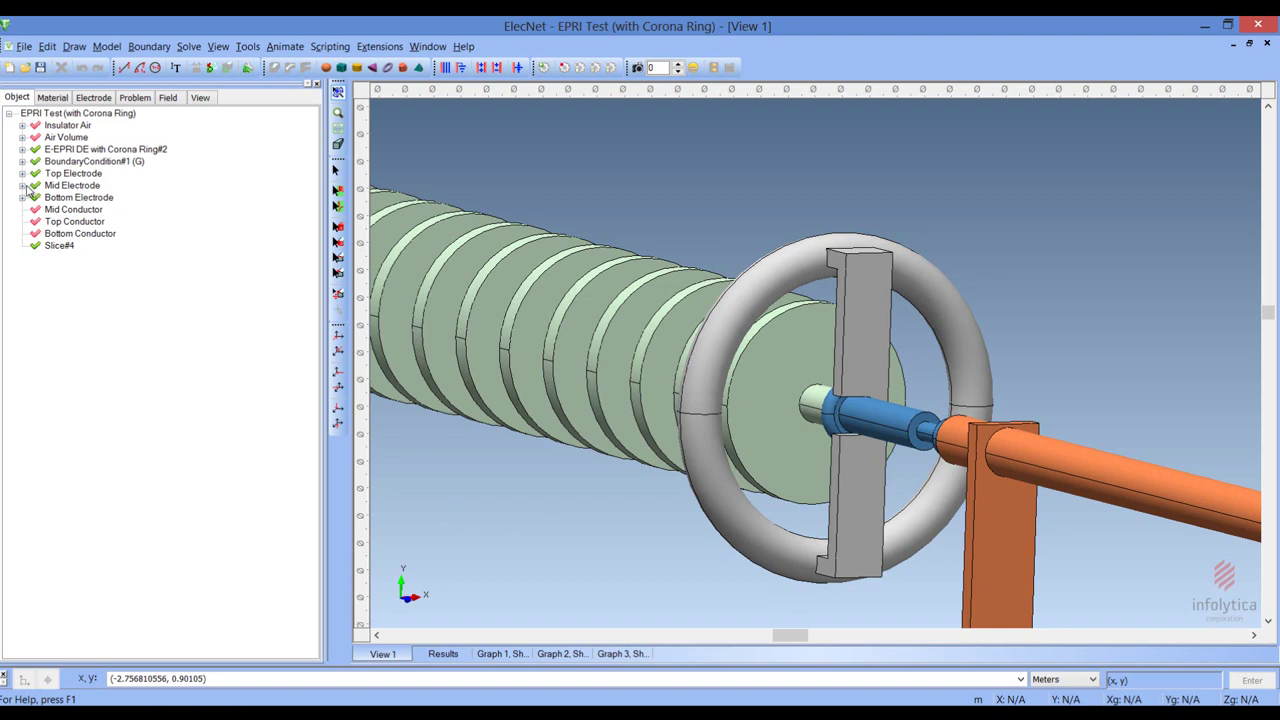
left_click(22, 186)
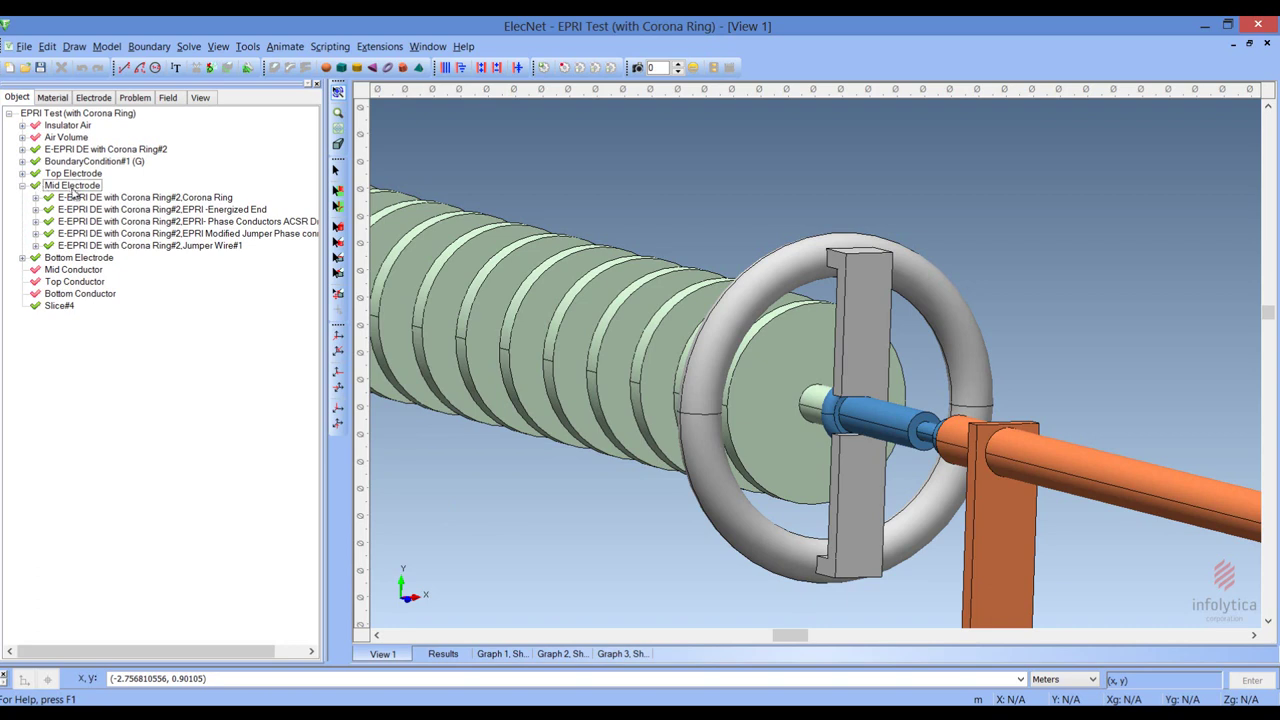
left_click(75, 186)
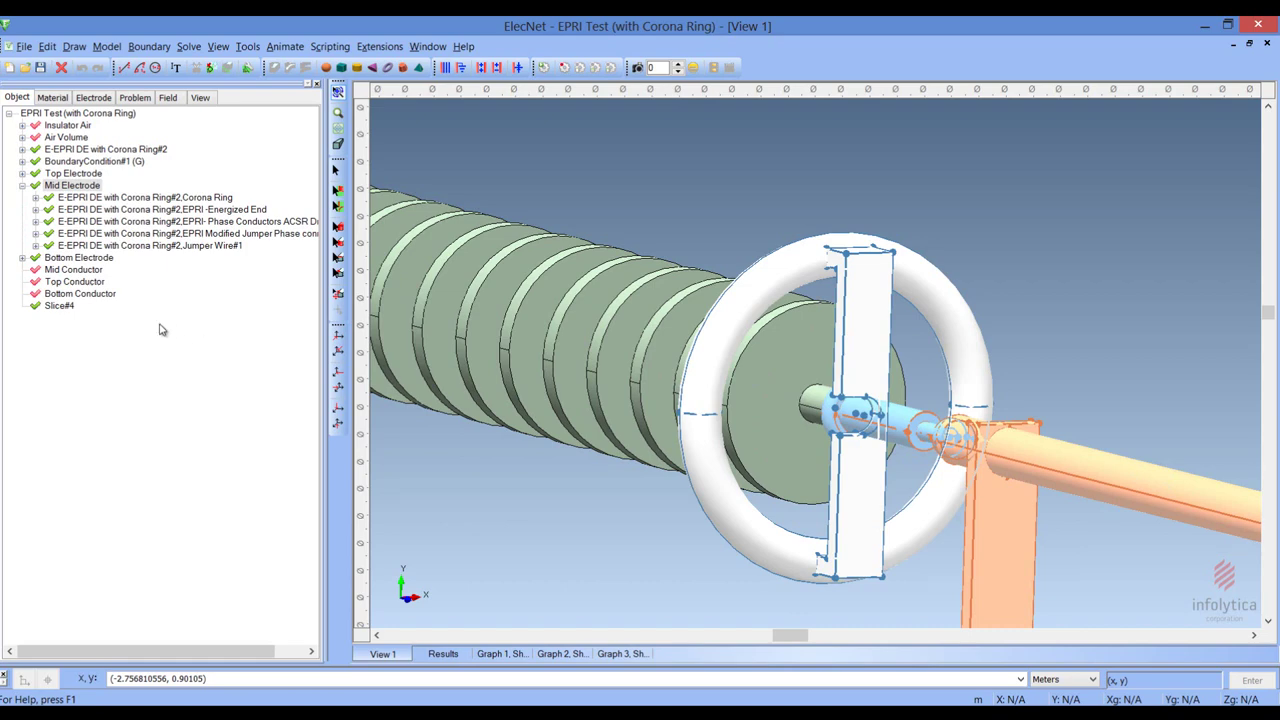
right_click(88, 193)
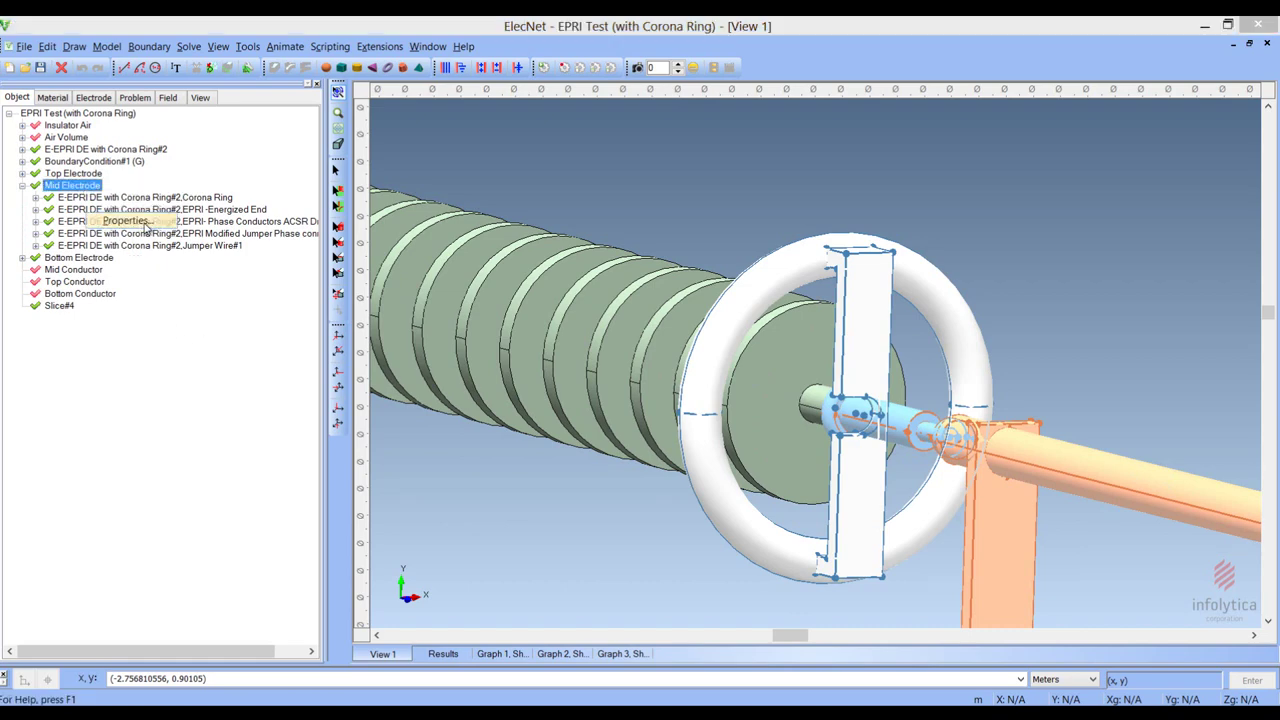
left_click(125, 226)
left_click(584, 219)
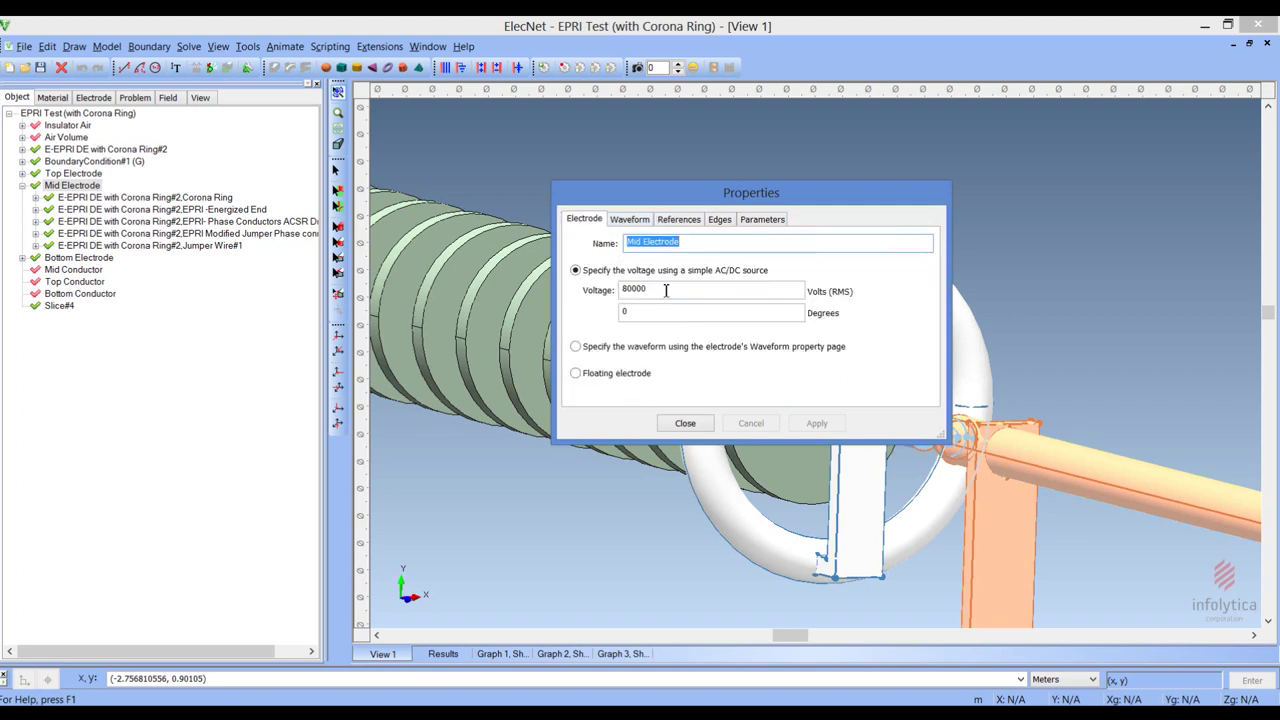
left_click(685, 423)
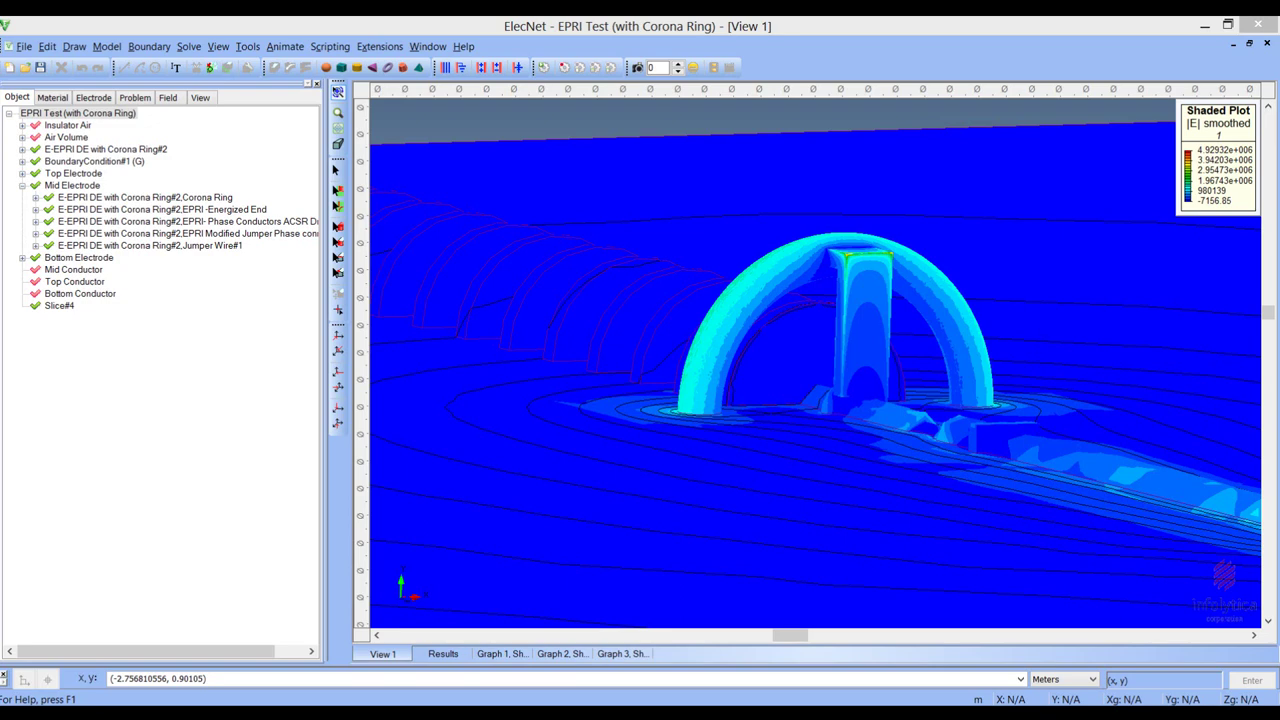
Step: Compare the corona ring model's field arc graph with EPRI's Energized End Fitting chart in the PDF
left_click(507, 655)
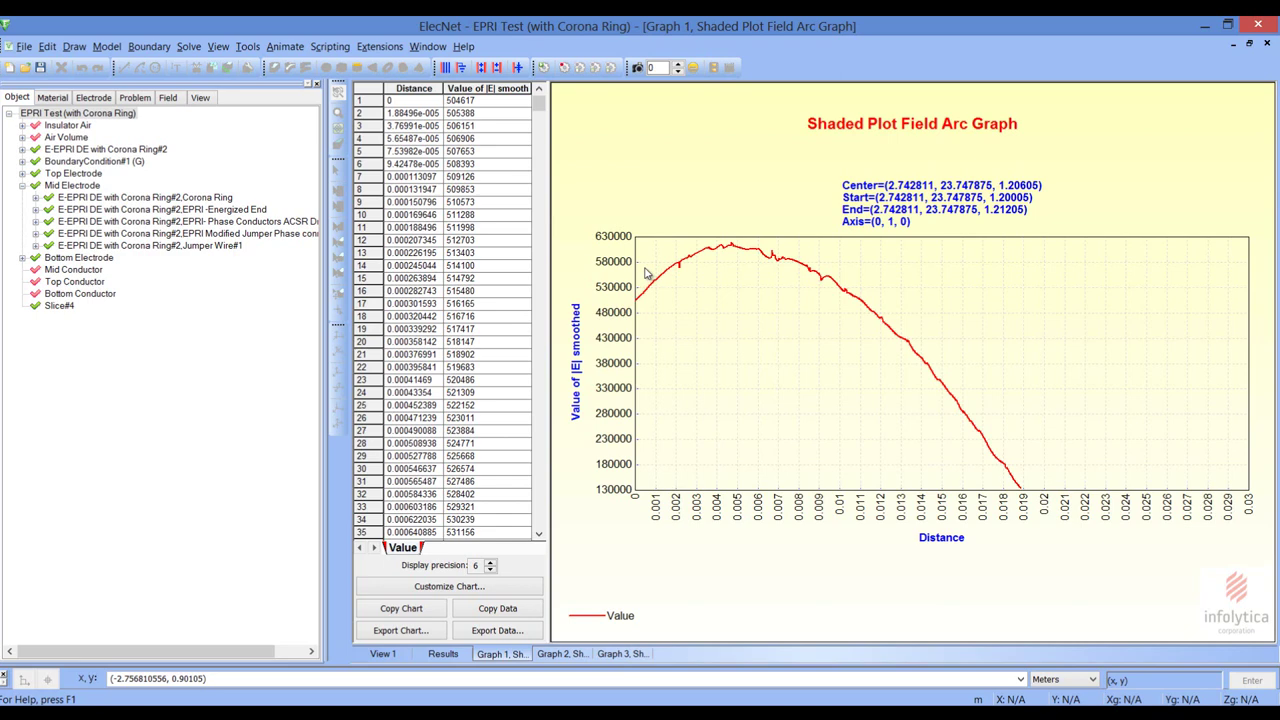
key("alt+Tab")
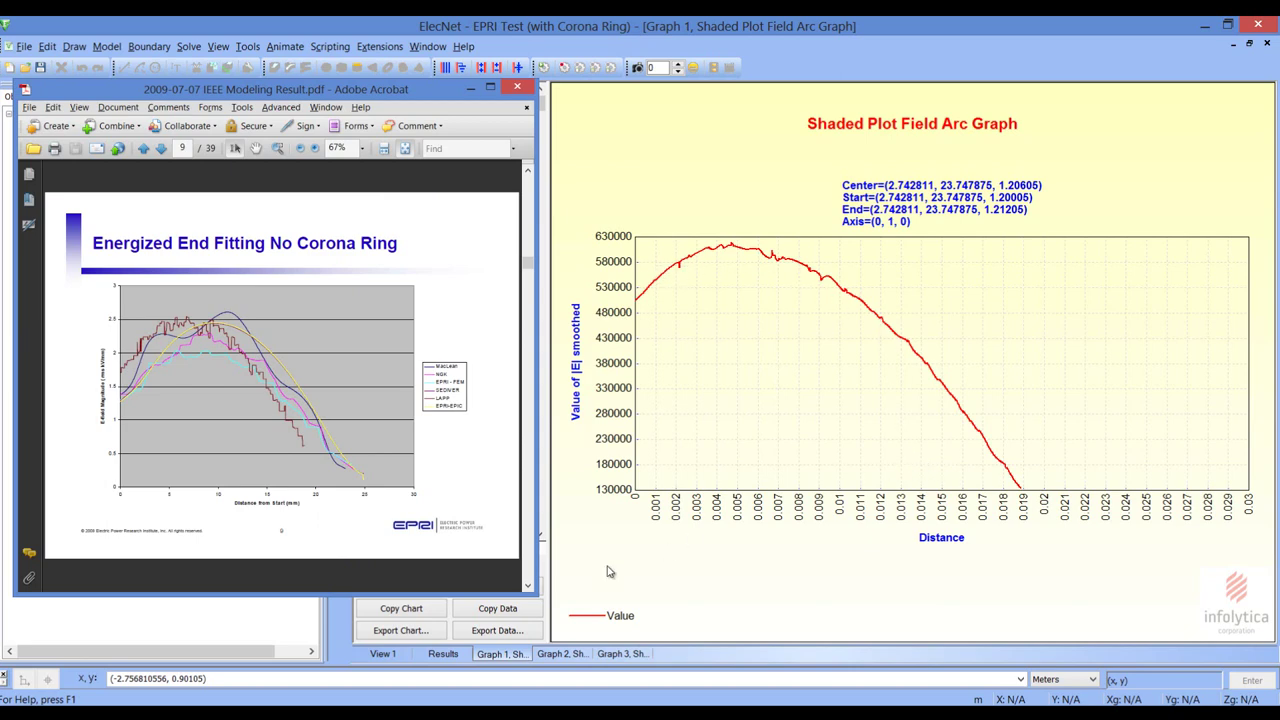
left_click(388, 663)
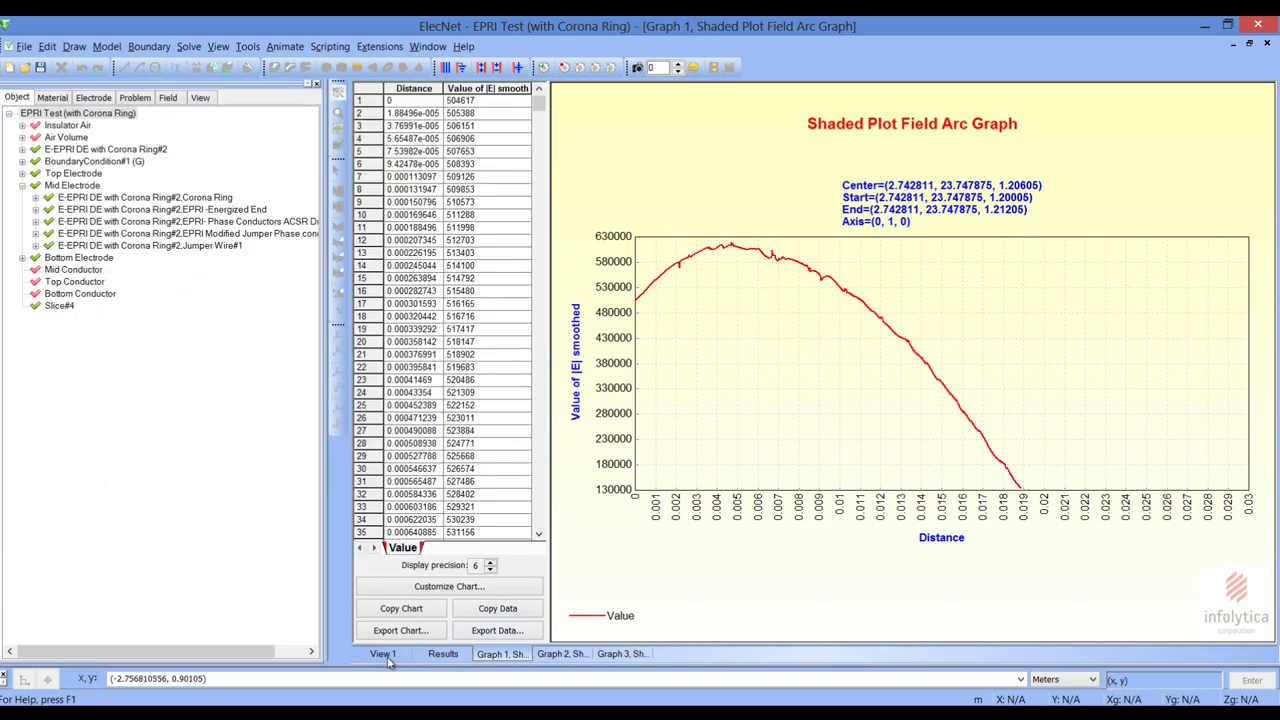
Step: Examine the corona ring field plot and compare the sheath's field line graph with EPRI's Energized End Sheath with Corona Ring chart
left_click(386, 658)
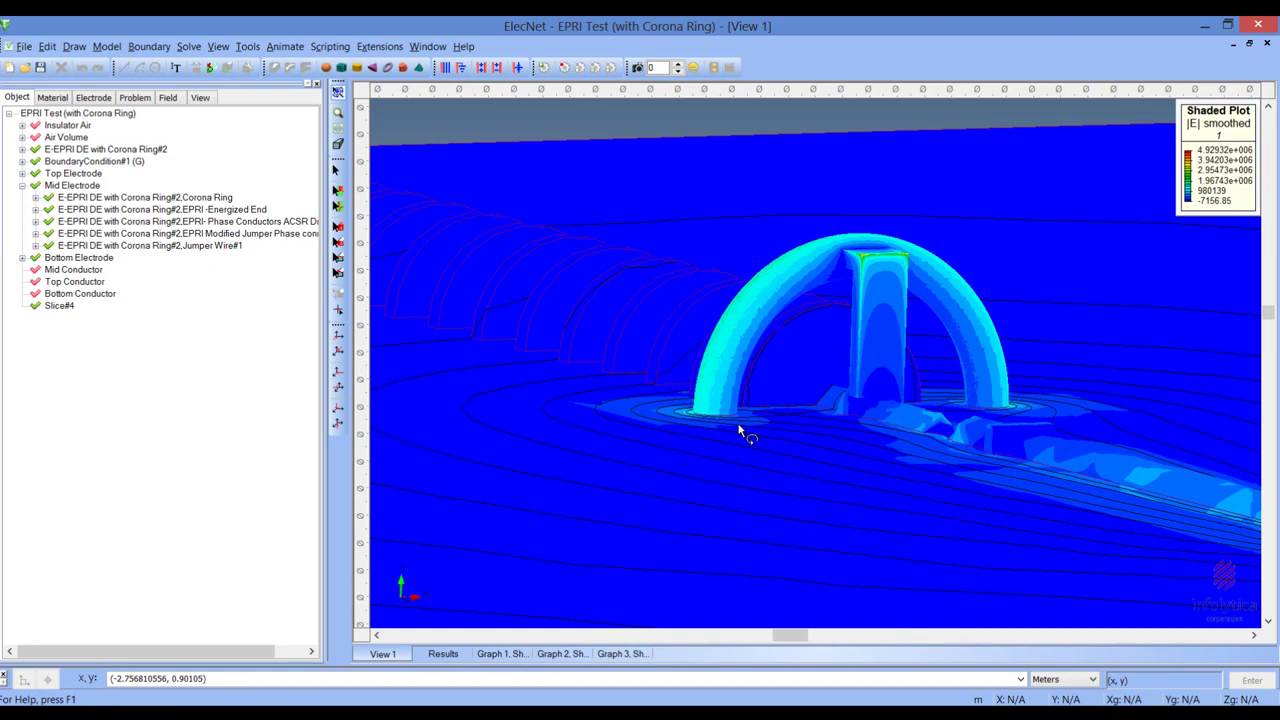
left_click_drag(735, 424, 600, 586)
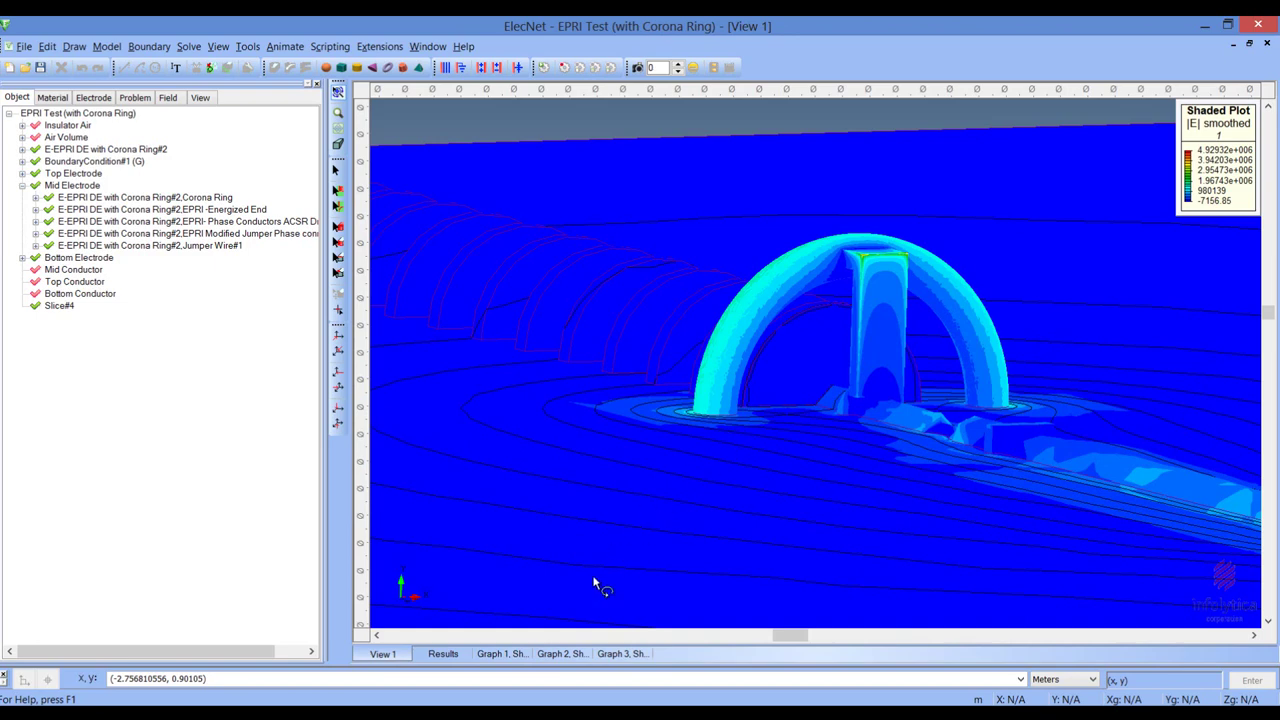
left_click(565, 655)
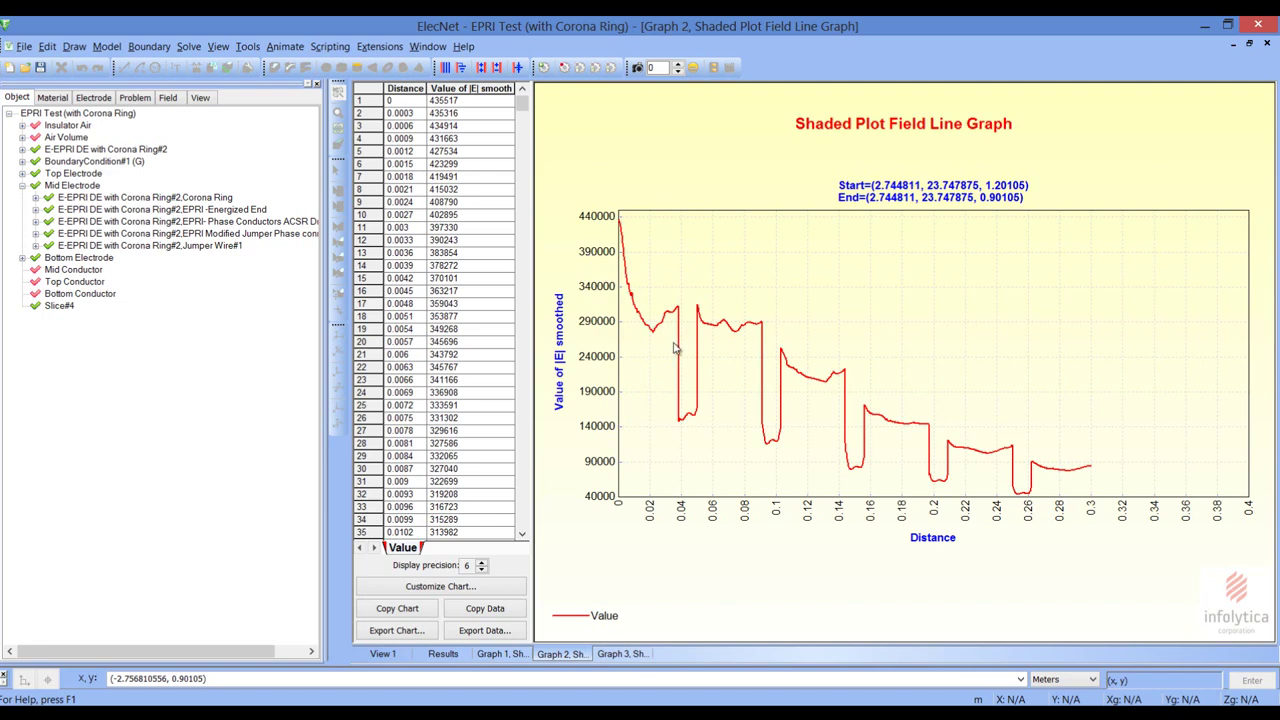
left_click(519, 610)
key("alt+Tab")
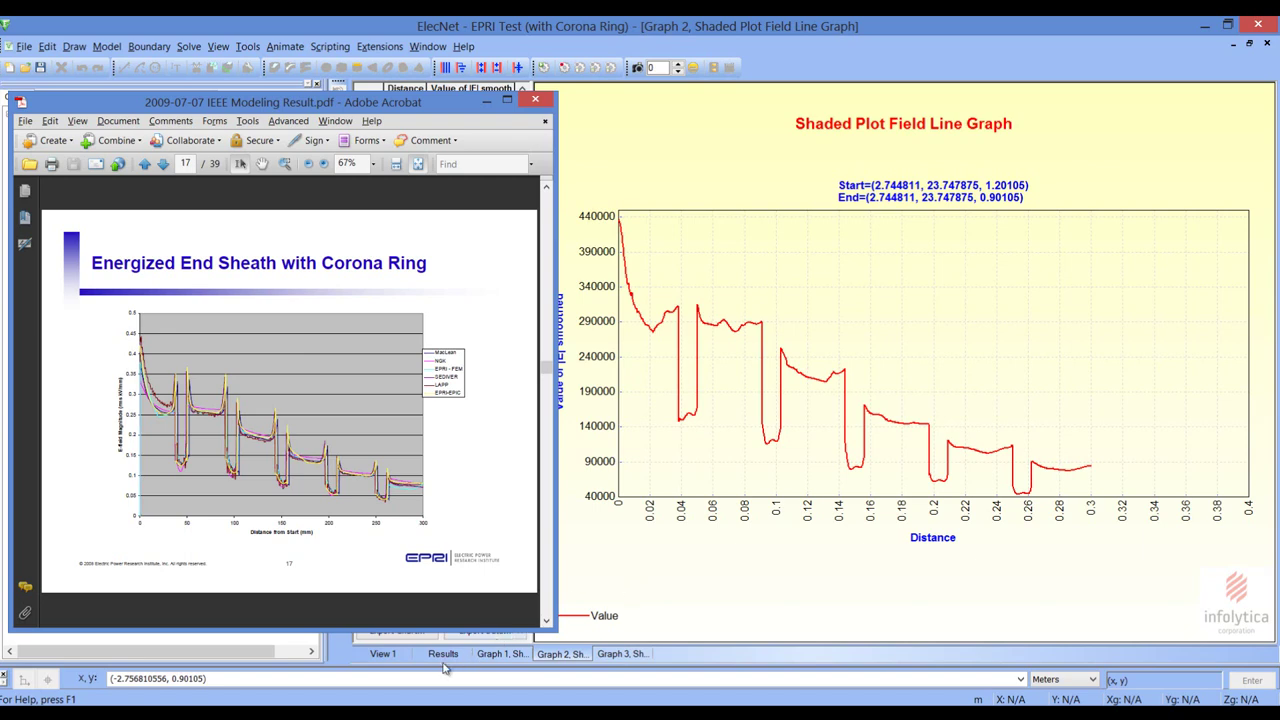
left_click(386, 656)
Step: Return to the corona ring field plot and examine the field line graph along the rod center
left_click(384, 654)
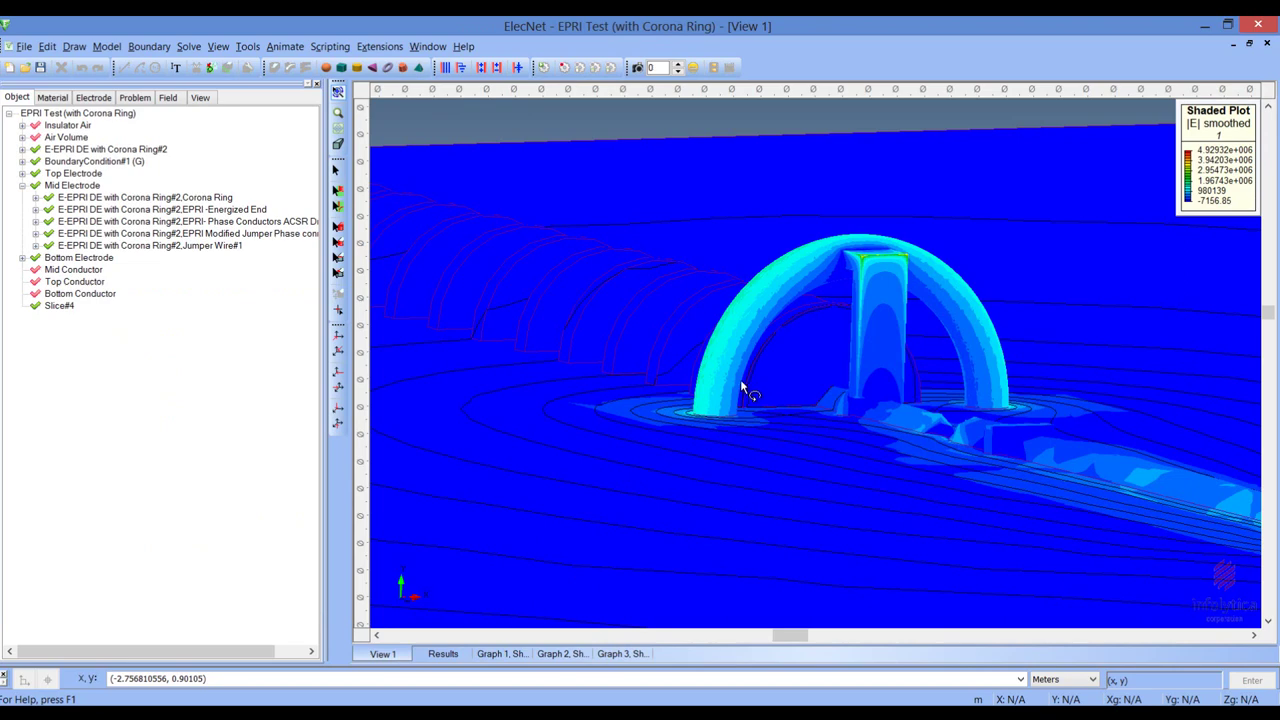
left_click(622, 654)
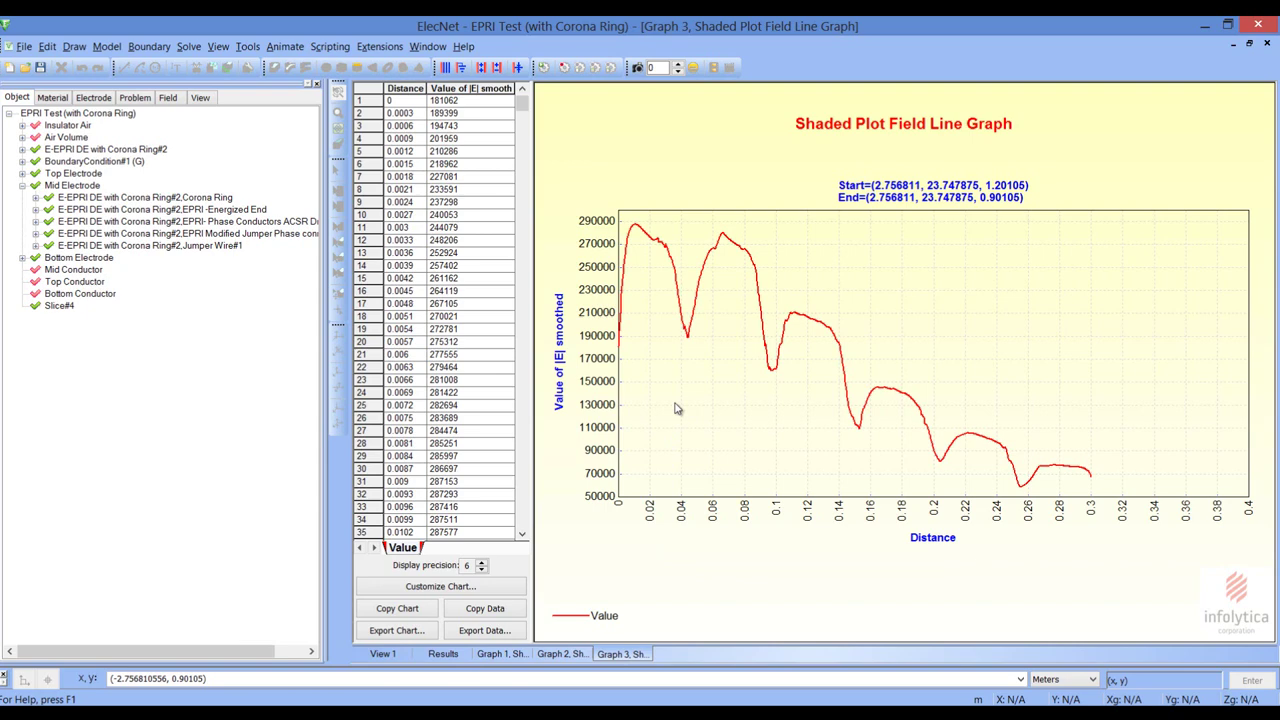
key("alt+Tab")
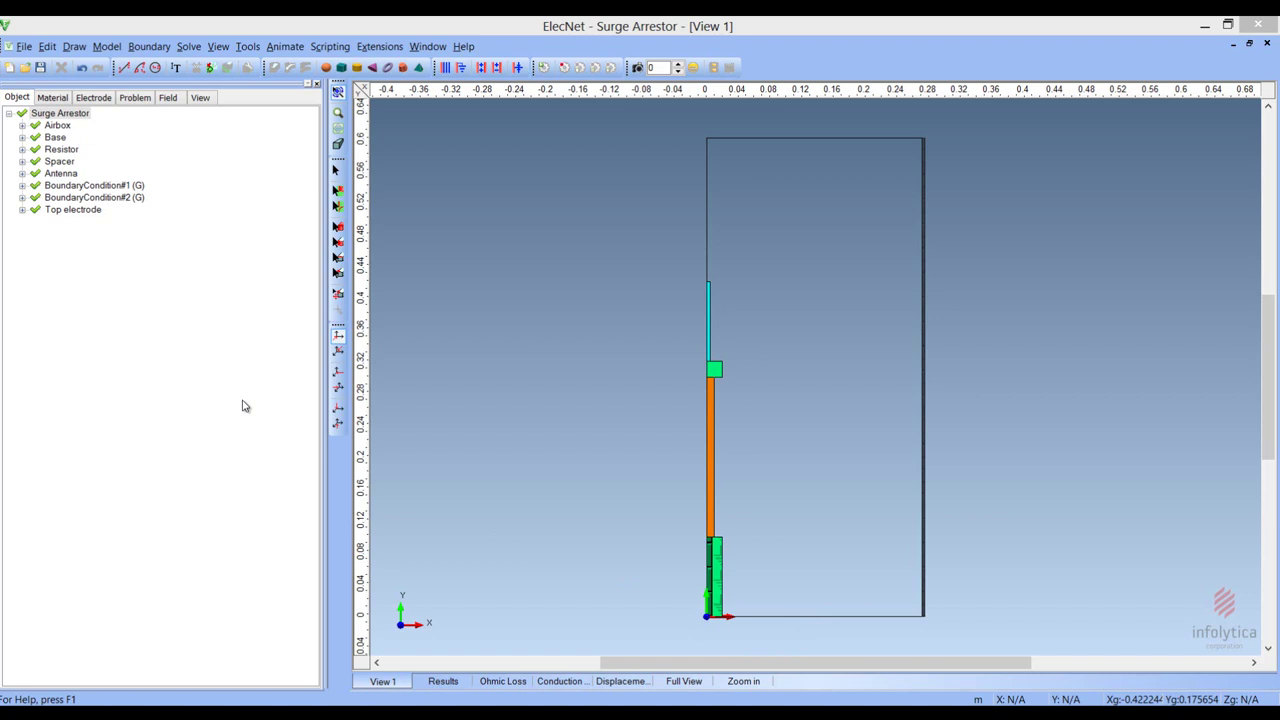
Step: Check which material is assigned to the Resistor component in its properties
left_click(70, 149)
right_click(72, 153)
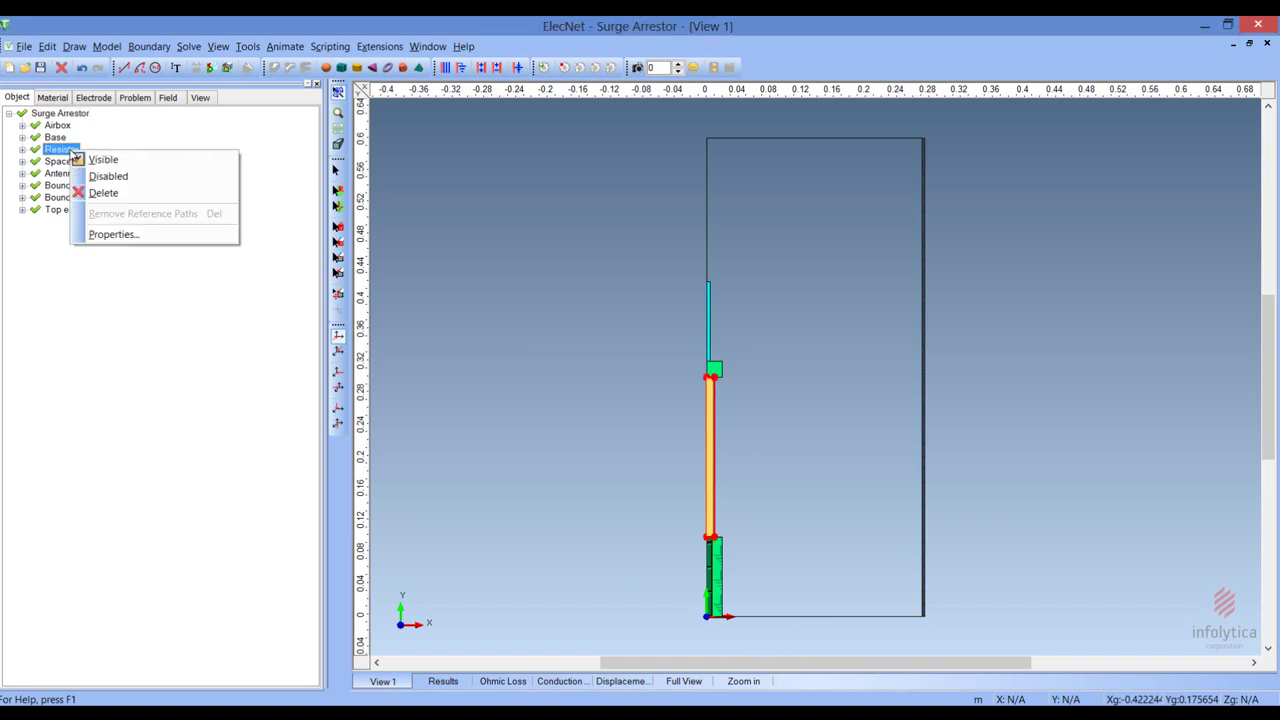
left_click(140, 234)
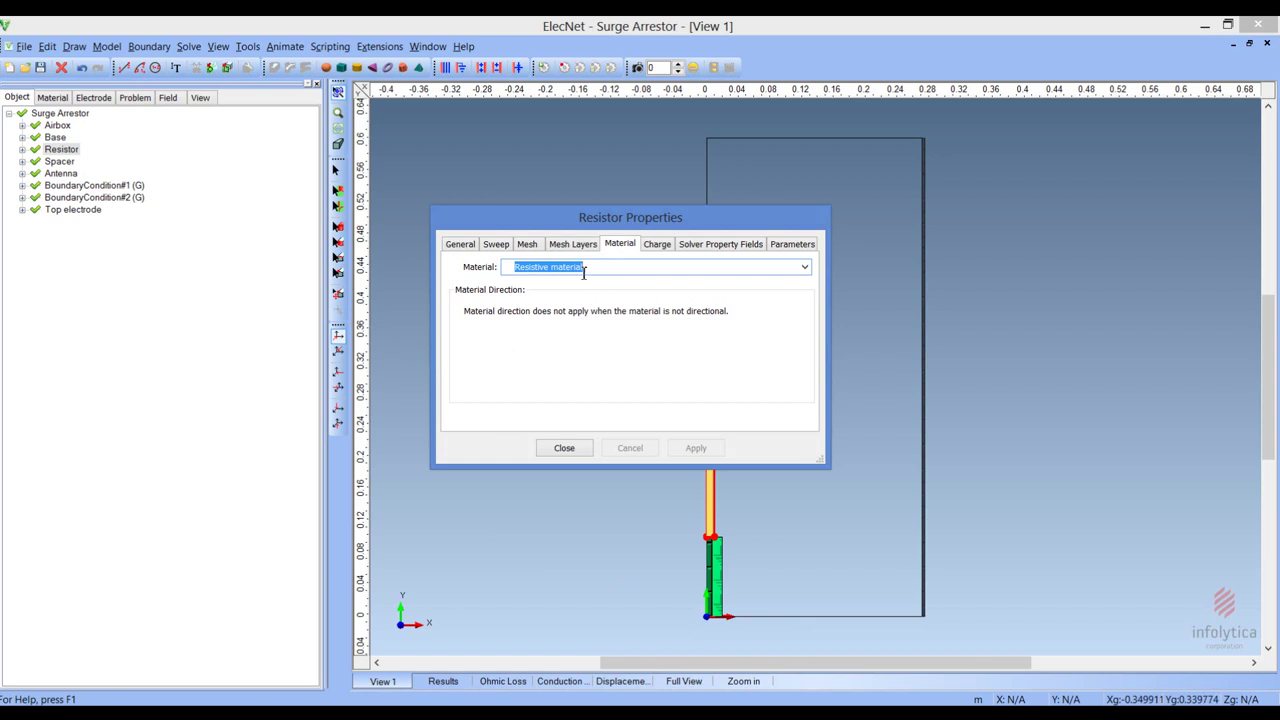
left_click(565, 449)
Step: Examine the electric resistivity and electric permittivity properties of the Resistive material
left_click(55, 100)
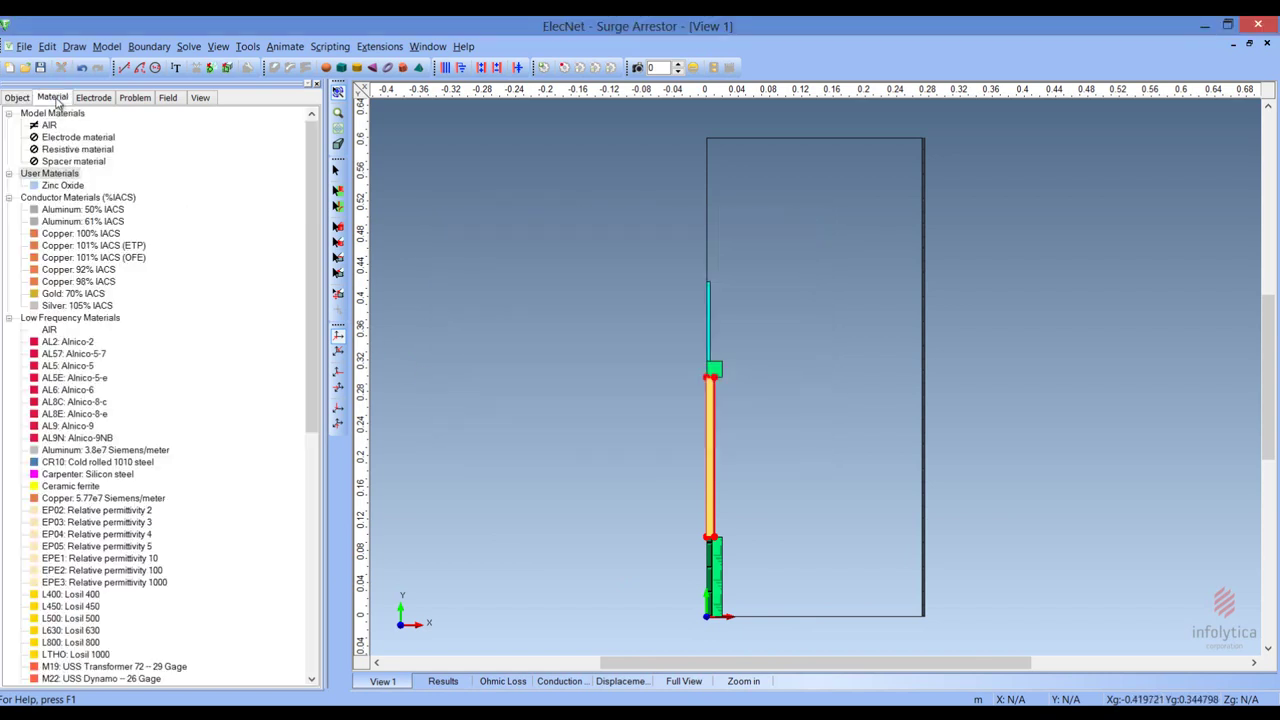
left_click(80, 150)
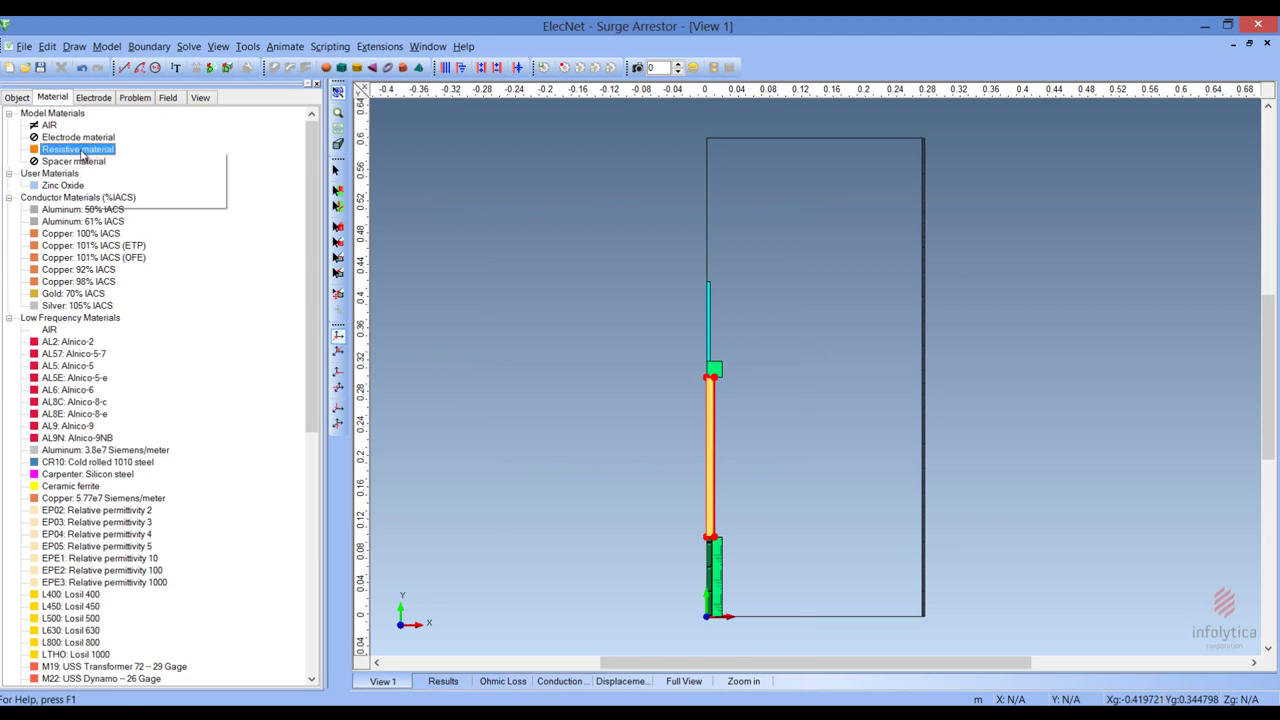
right_click(83, 152)
left_click(140, 197)
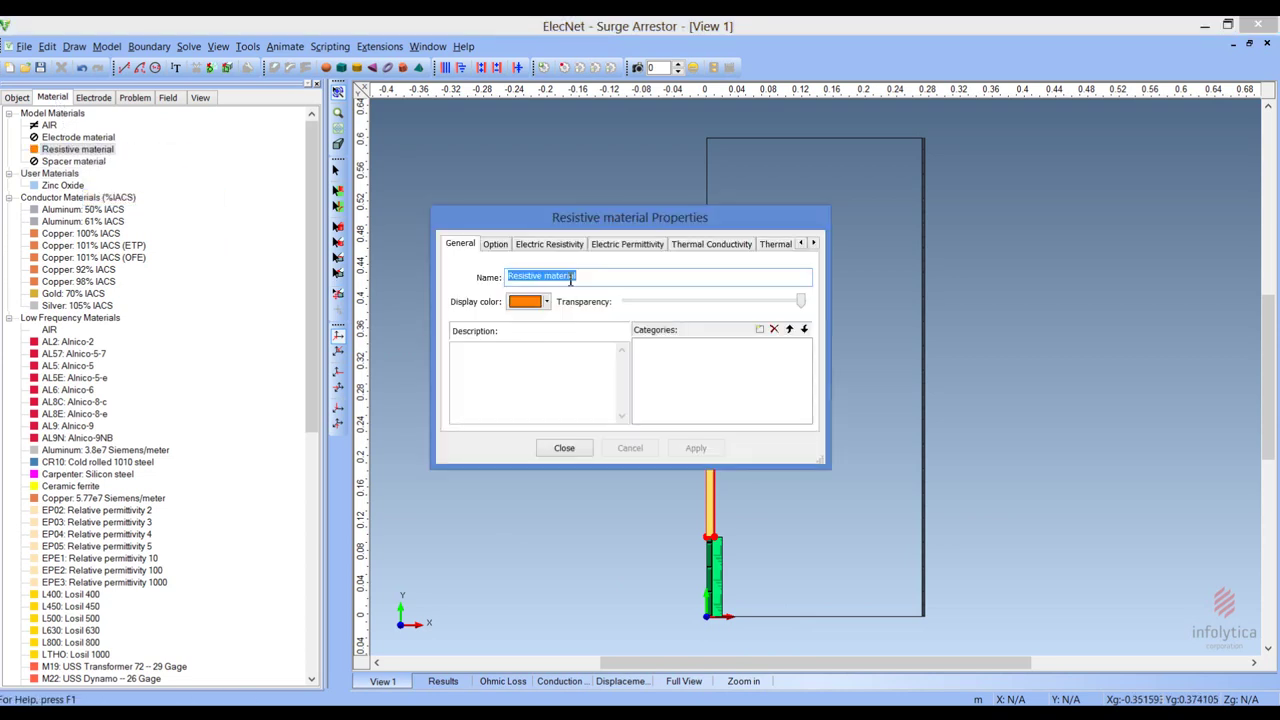
left_click(566, 247)
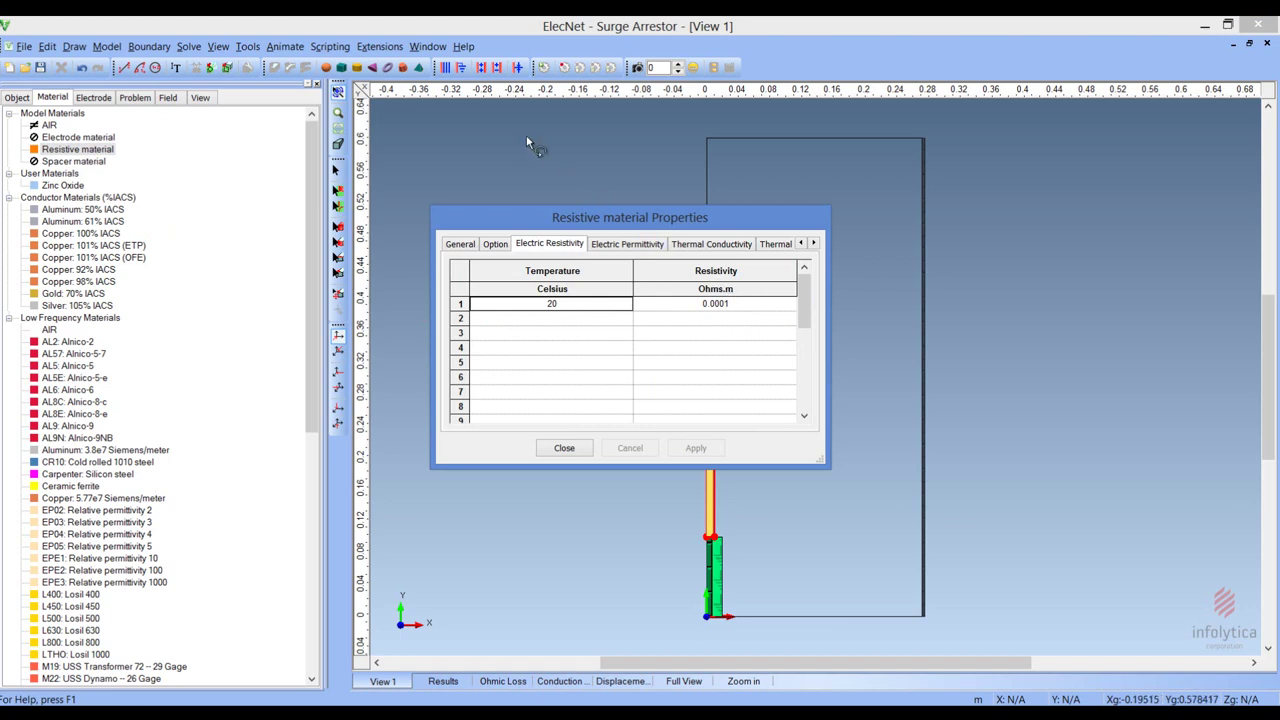
left_click(614, 248)
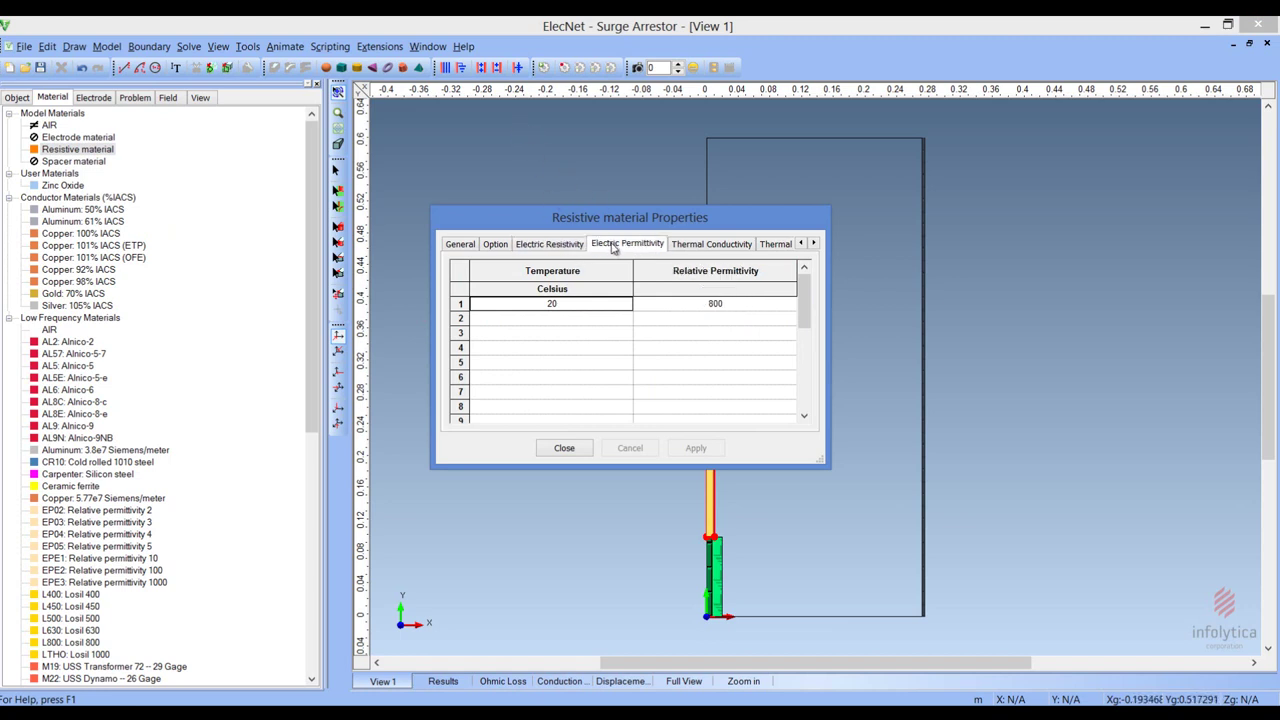
left_click(570, 452)
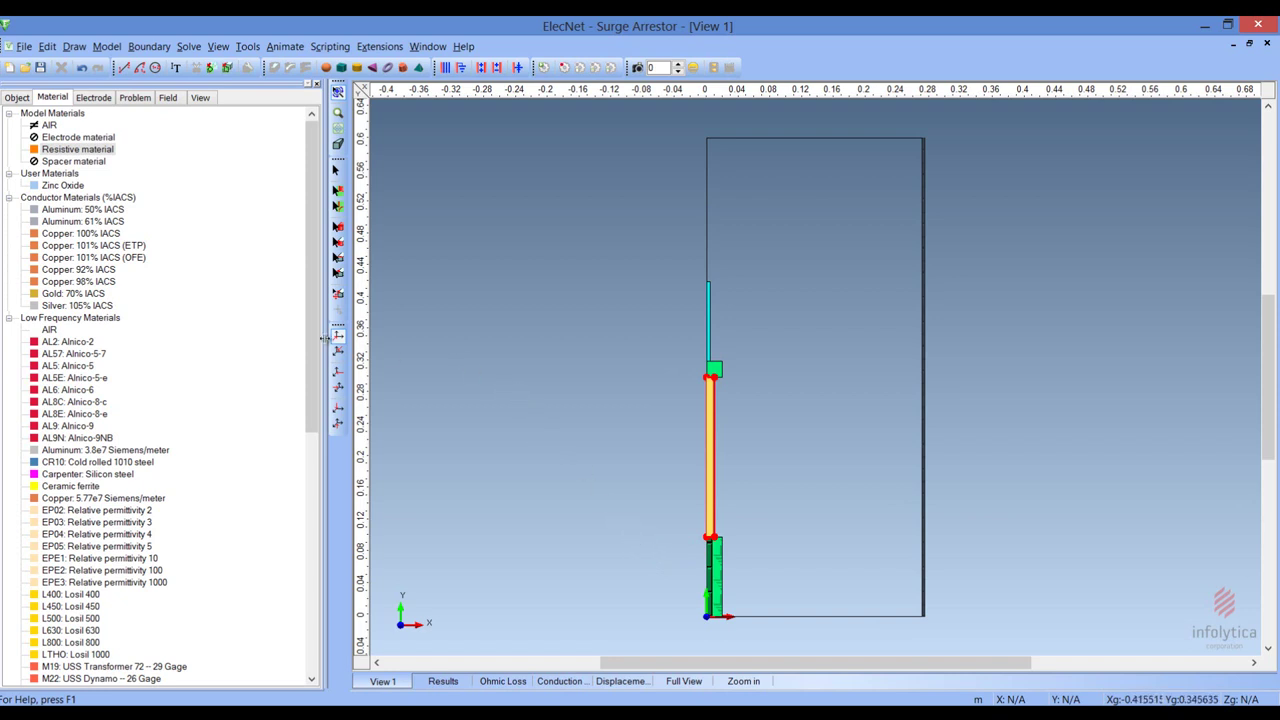
Step: Locate the Top electrode in the model, examine the Standard Lightning Impulse workbook in Excel, and return to ElecNet
left_click(18, 99)
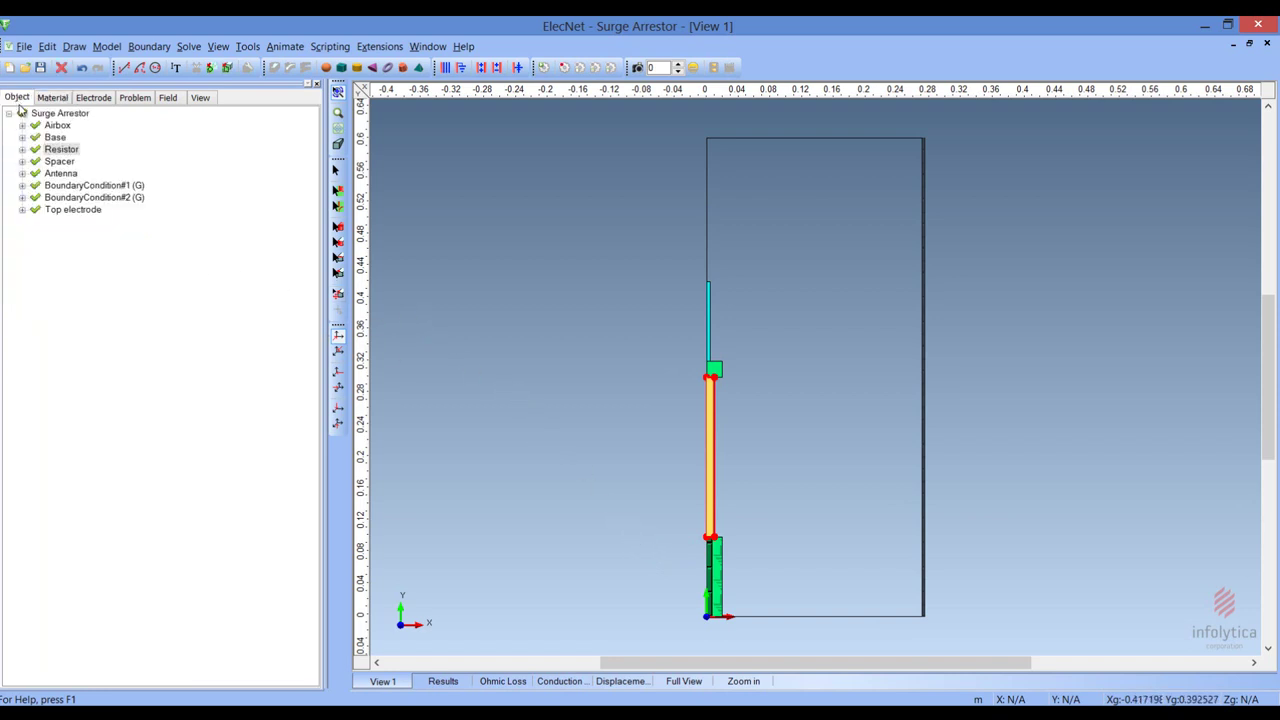
left_click(78, 212)
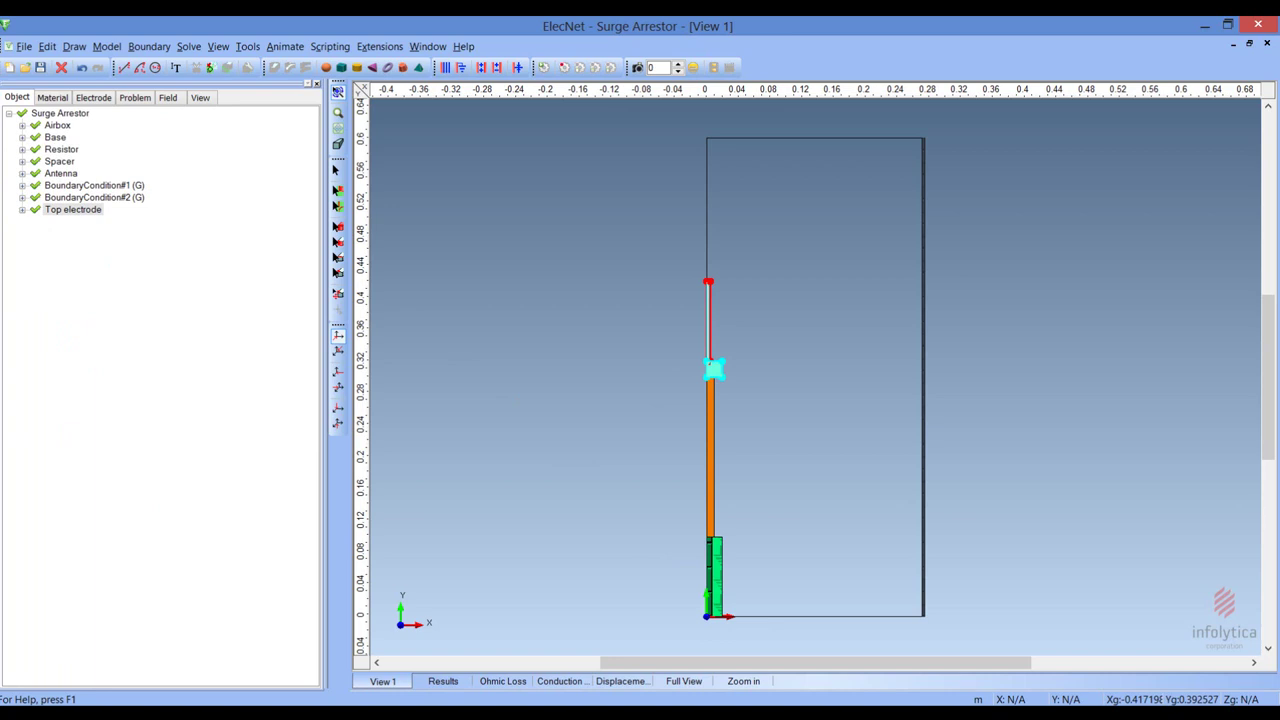
mouse_move(102, 712)
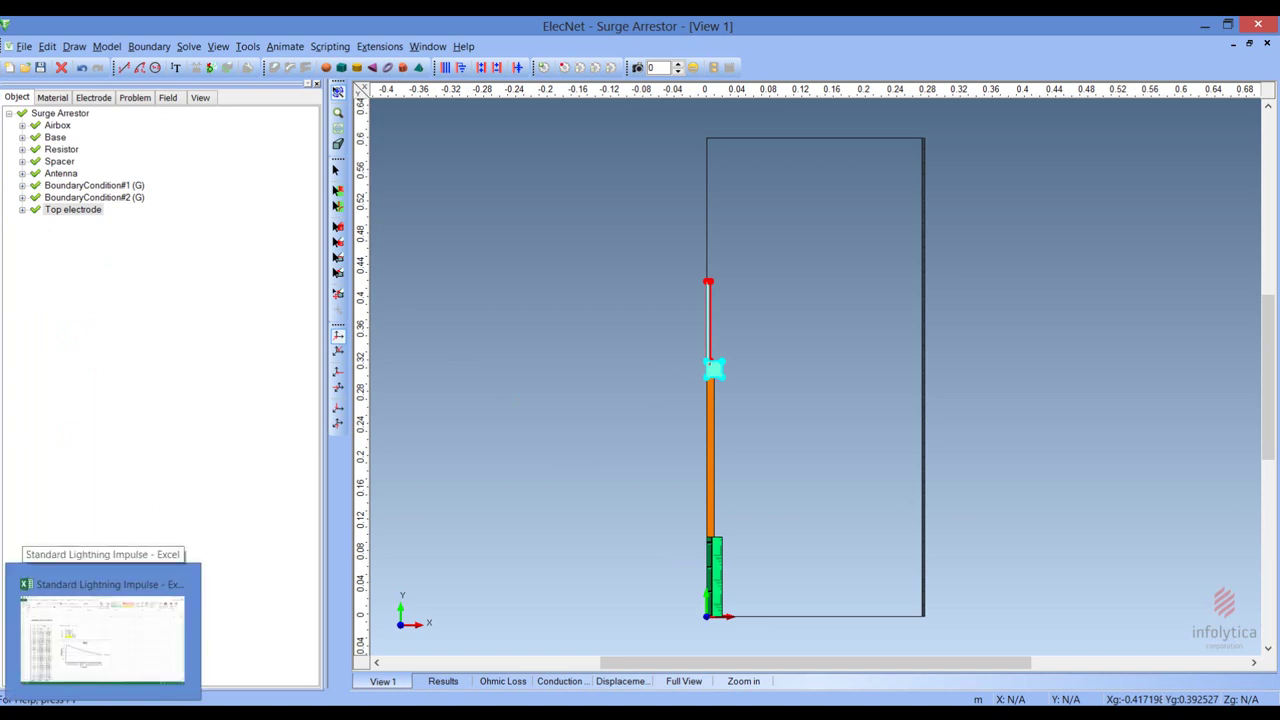
left_click(102, 630)
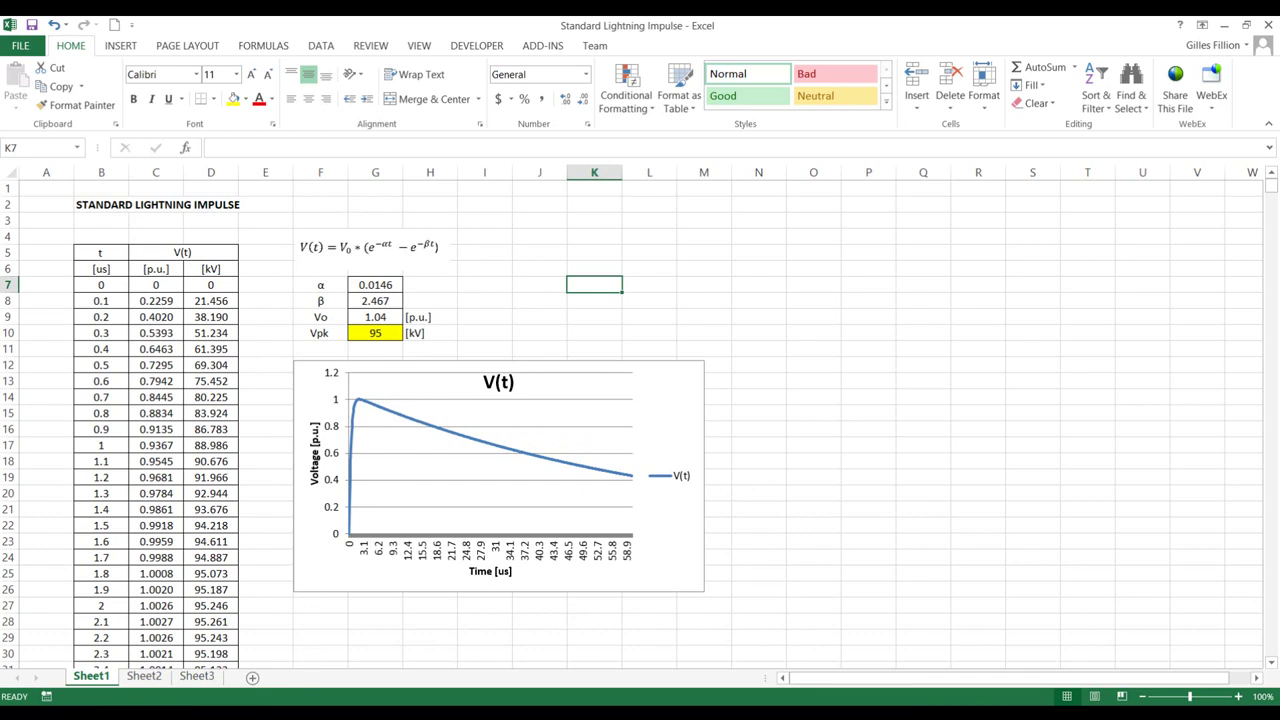
mouse_move(194, 710)
left_click(100, 635)
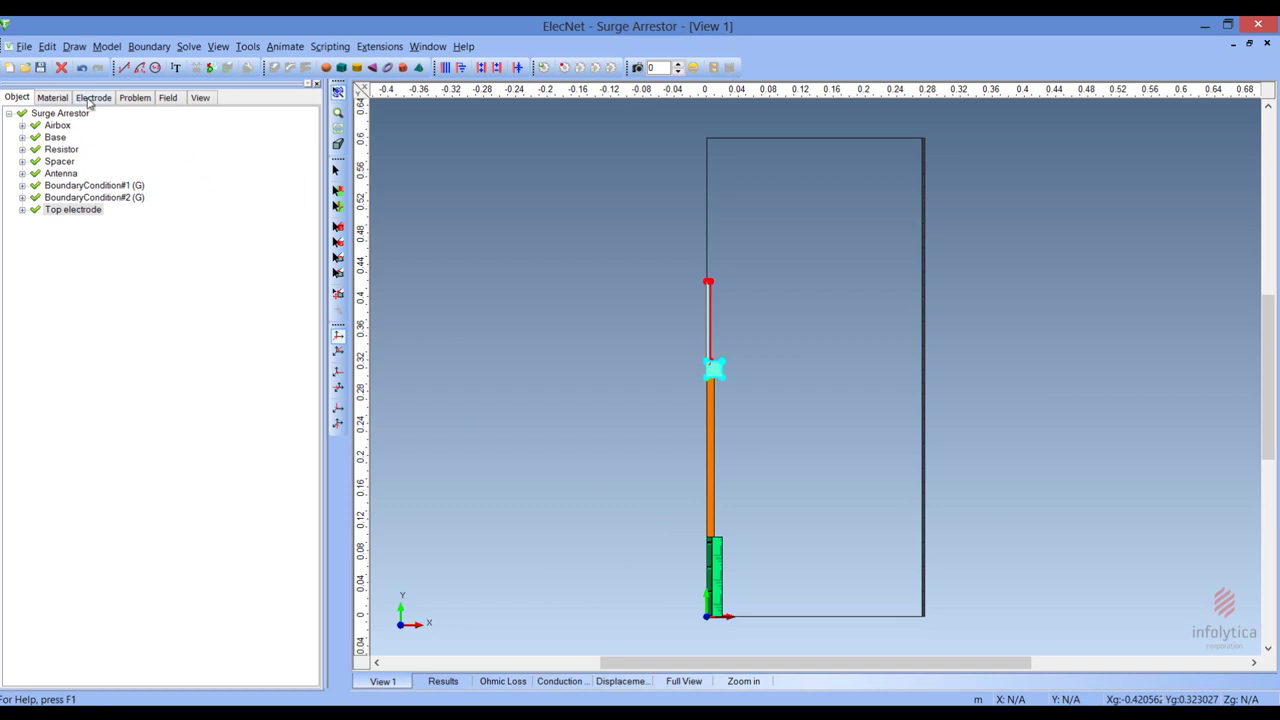
Step: Inspect the Top electrode's piecewise linear waveform table and graph in an enlarged properties window
right_click(92, 211)
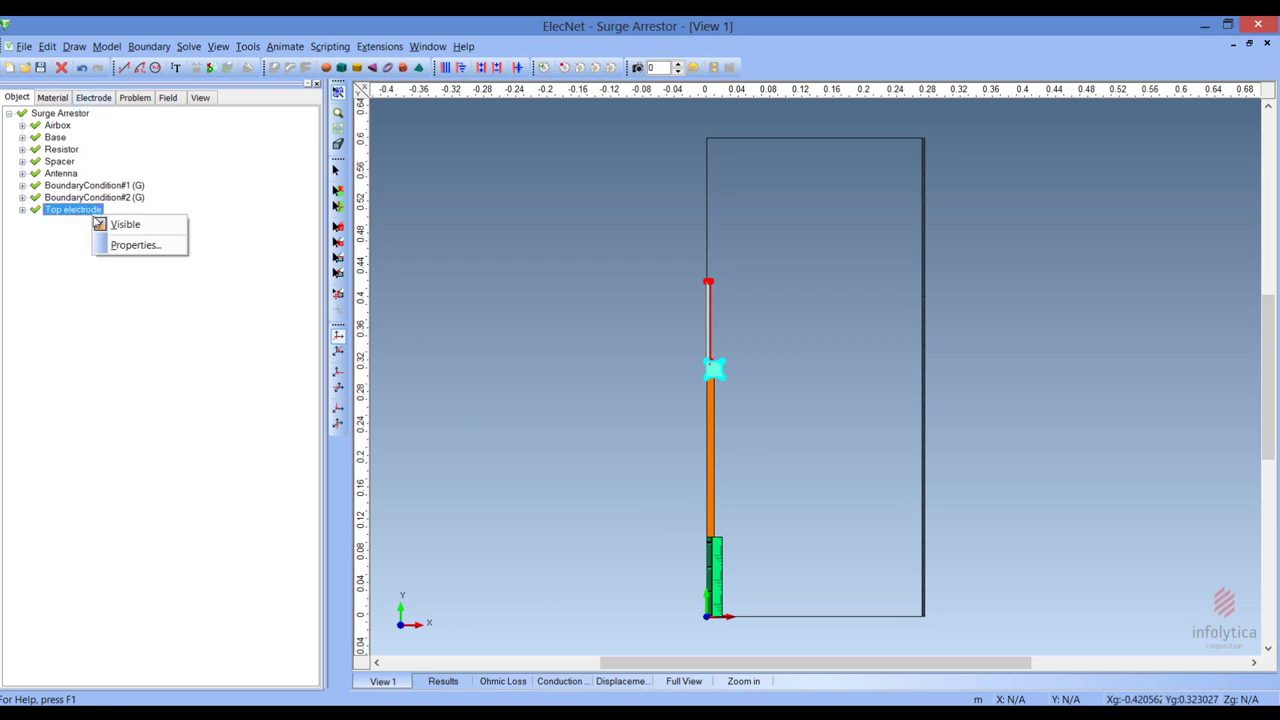
left_click(136, 246)
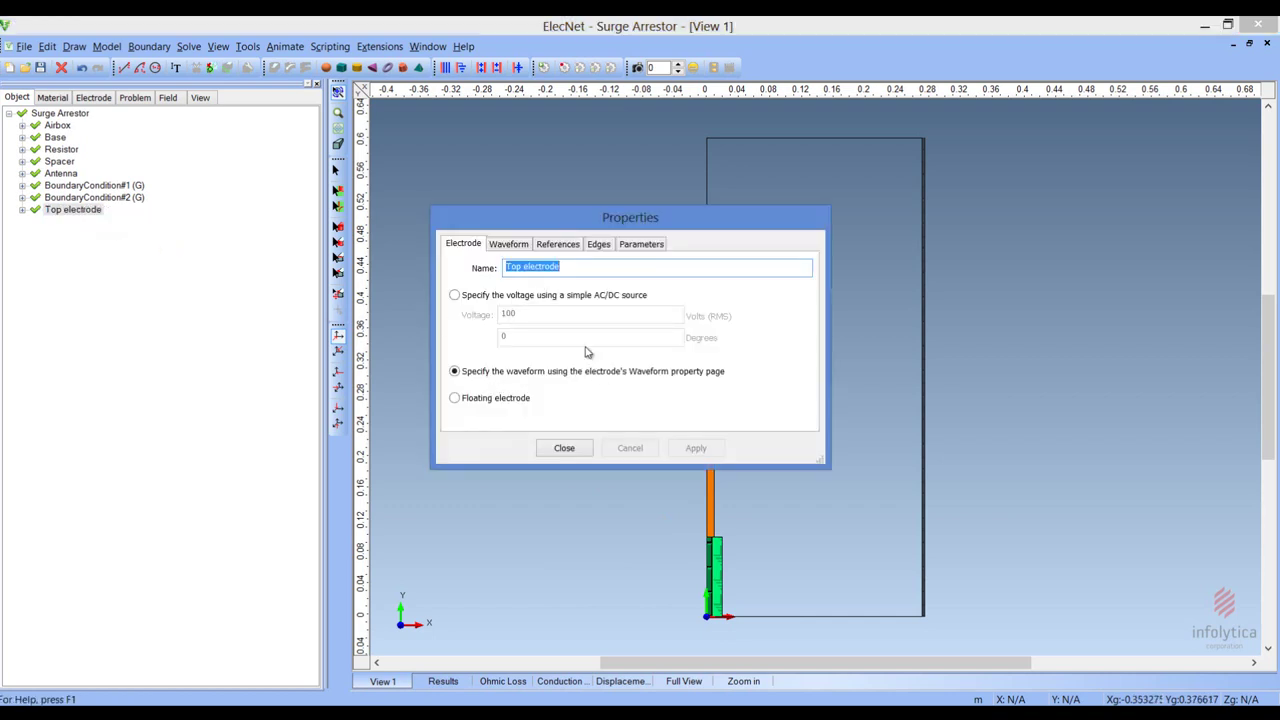
left_click(525, 247)
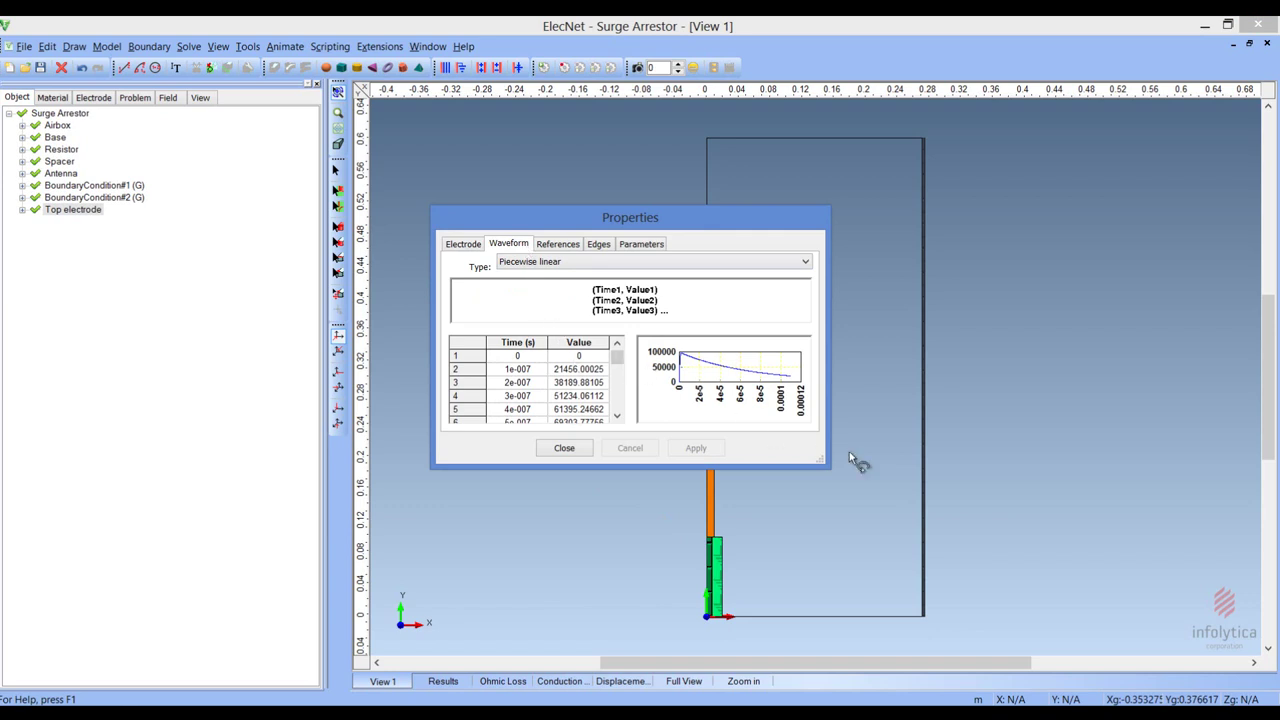
left_click_drag(827, 464, 1204, 597)
left_click_drag(784, 218, 658, 179)
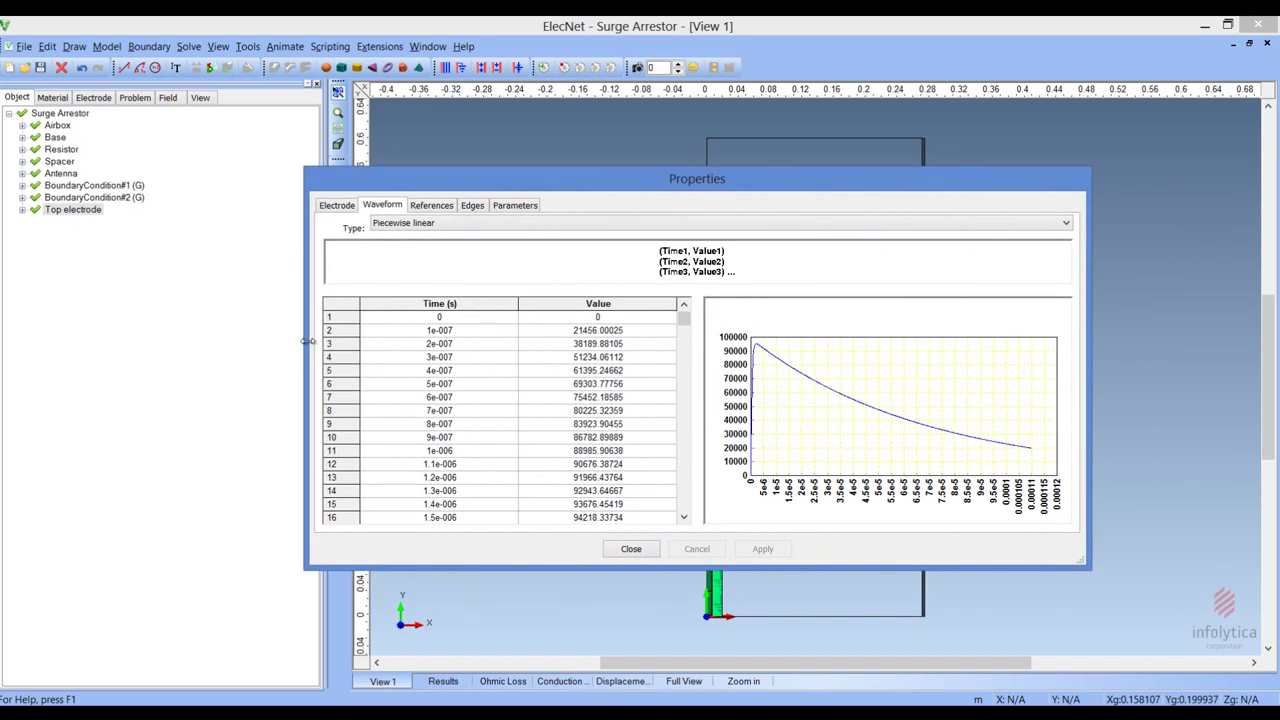
left_click_drag(309, 341, 137, 346)
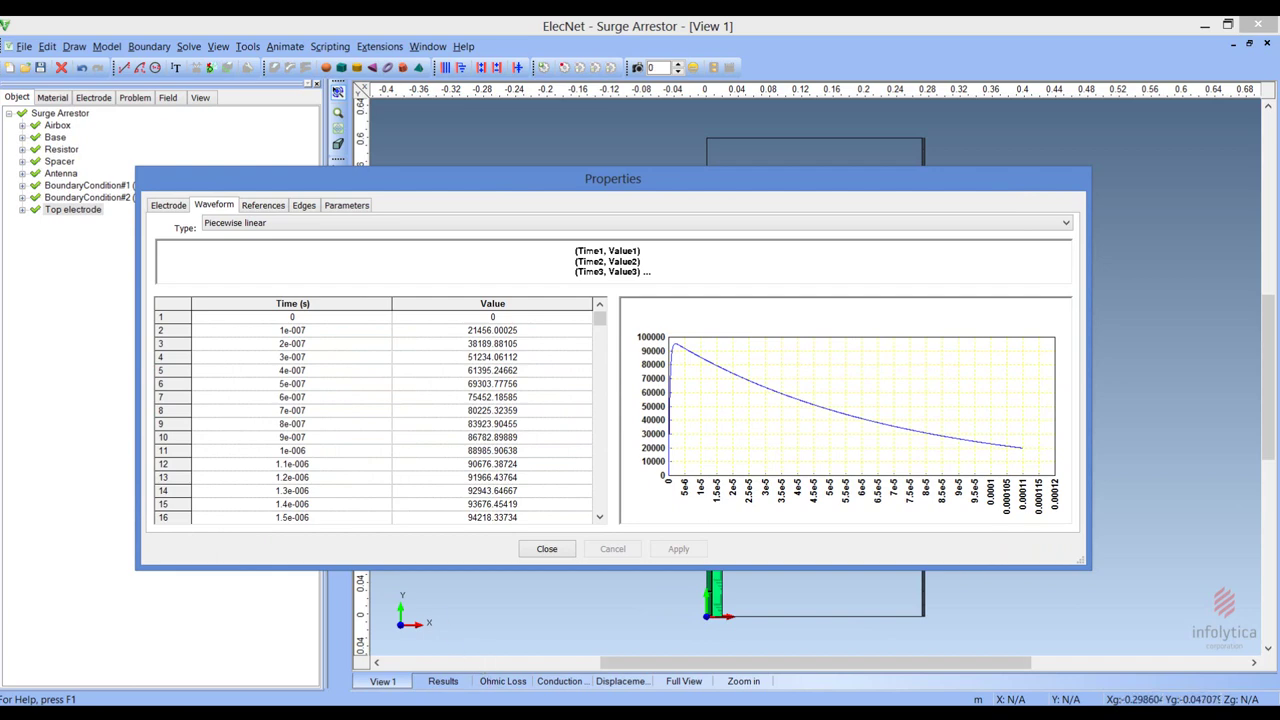
left_click(548, 551)
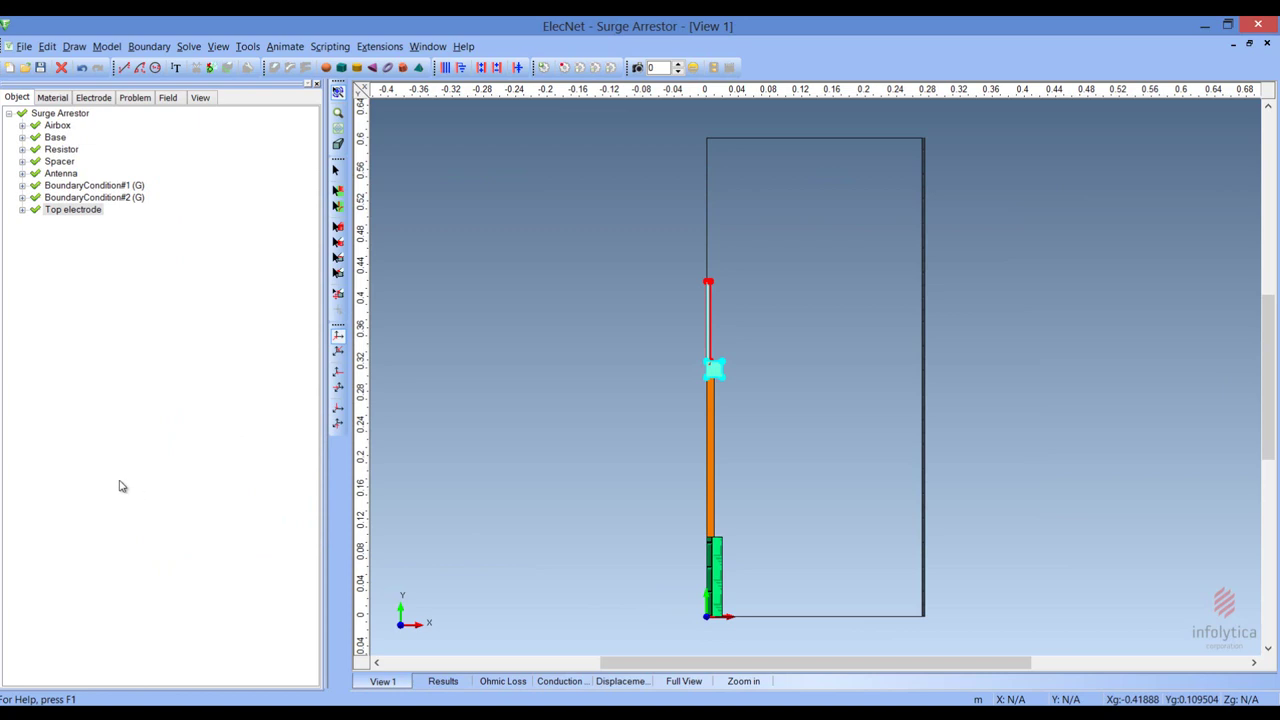
Step: Review the transient solver options, including the available time step methods and the start, stop and step times
left_click(712, 455)
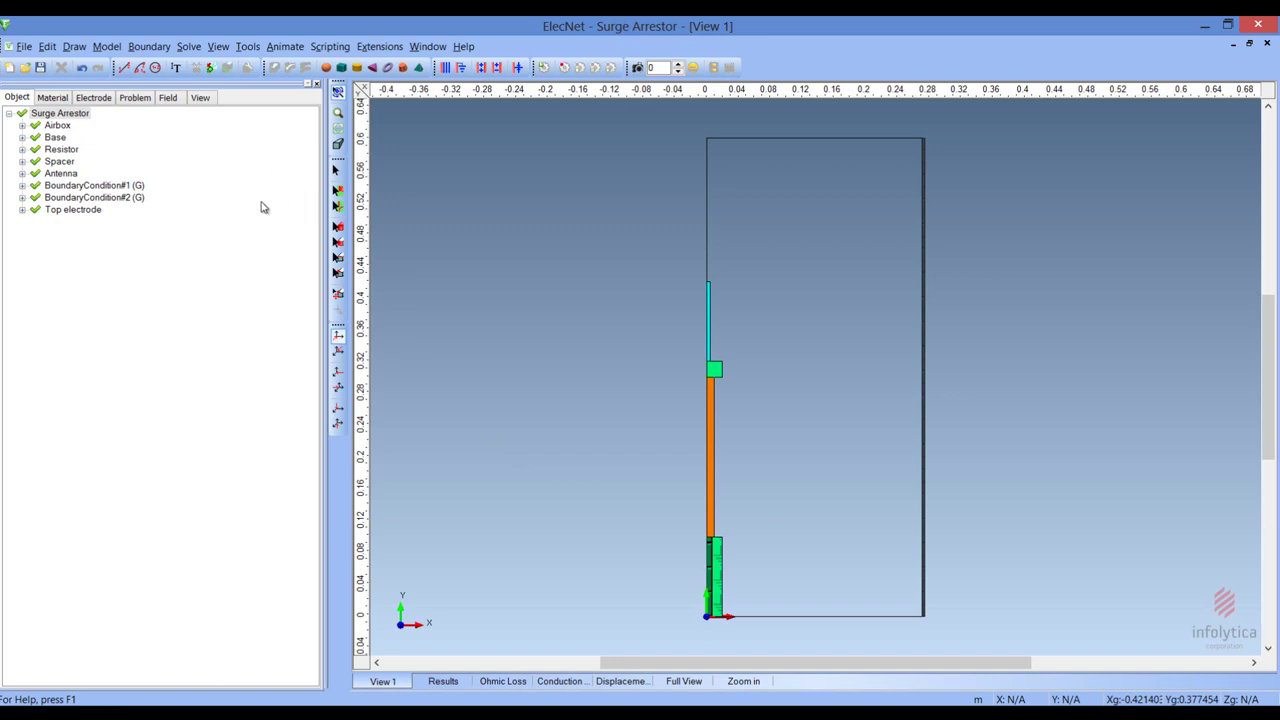
left_click(190, 47)
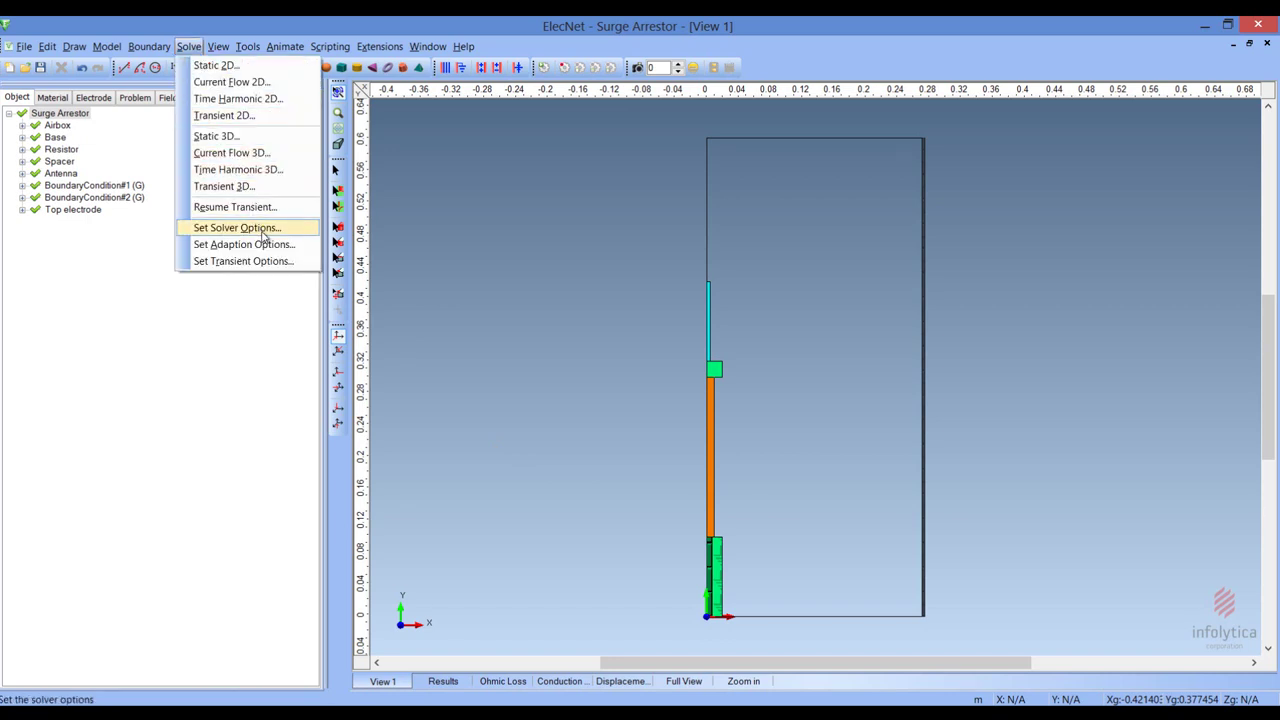
left_click(243, 261)
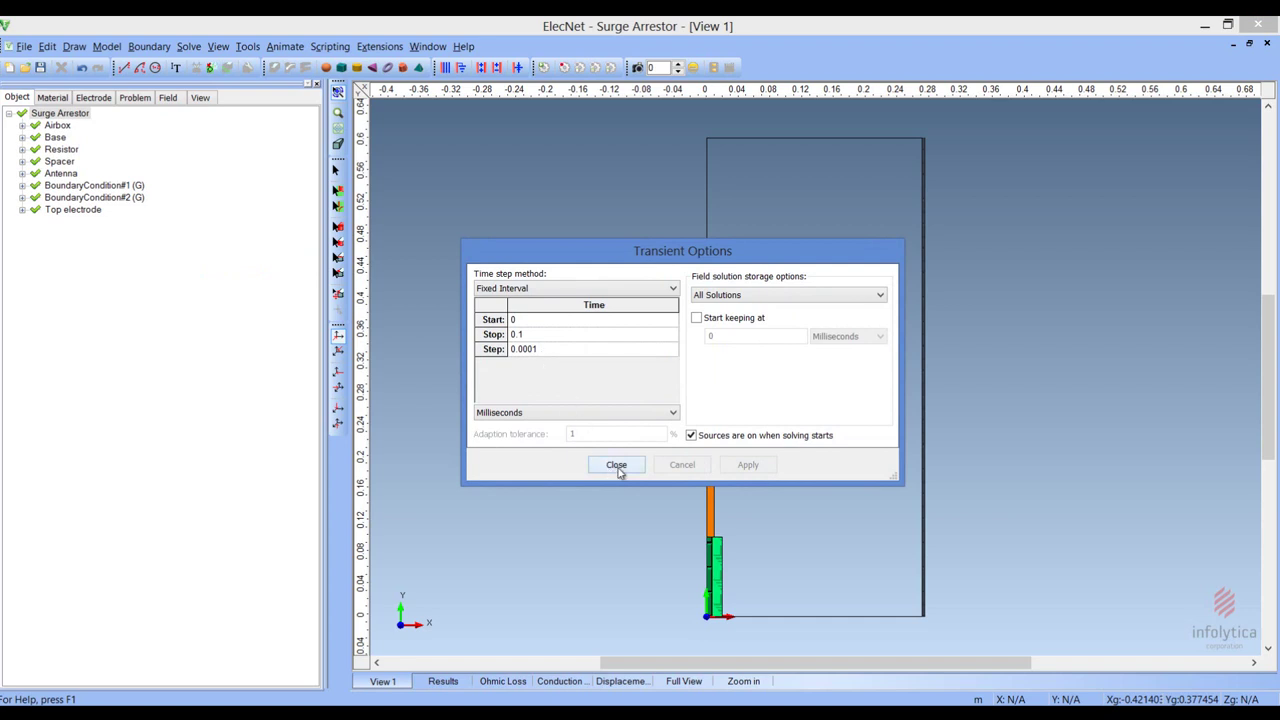
left_click(676, 292)
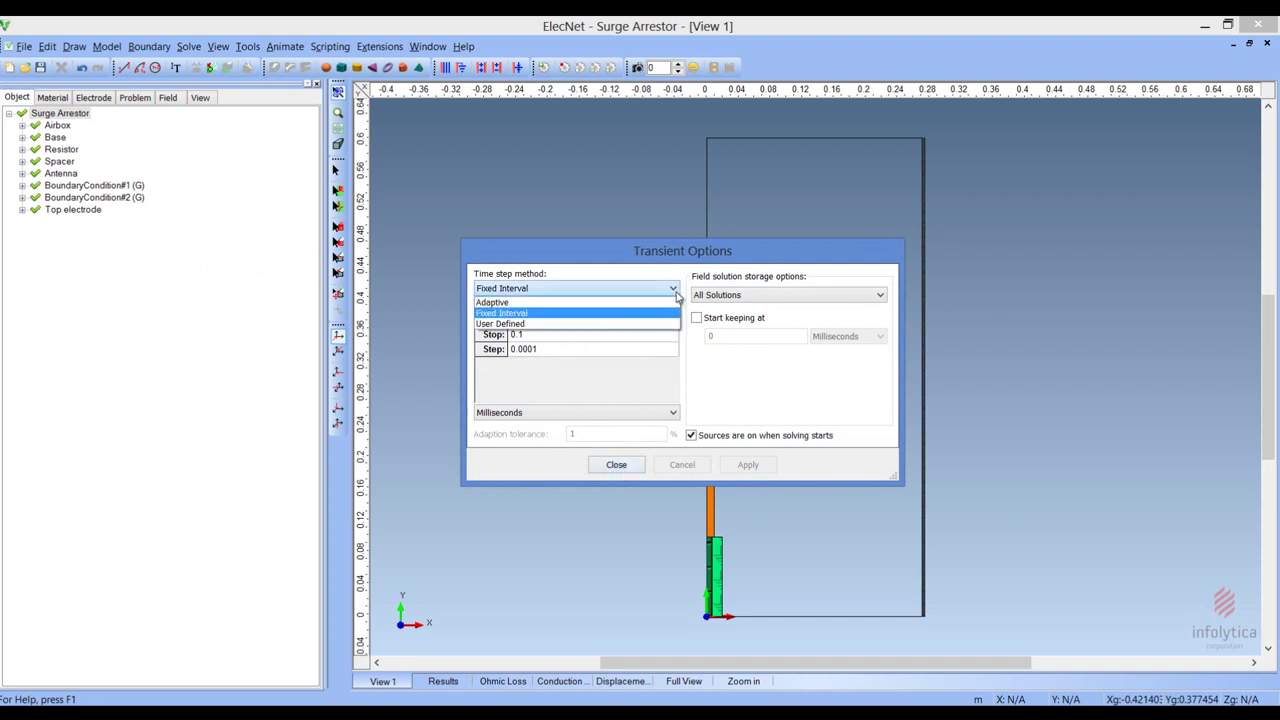
left_click(676, 292)
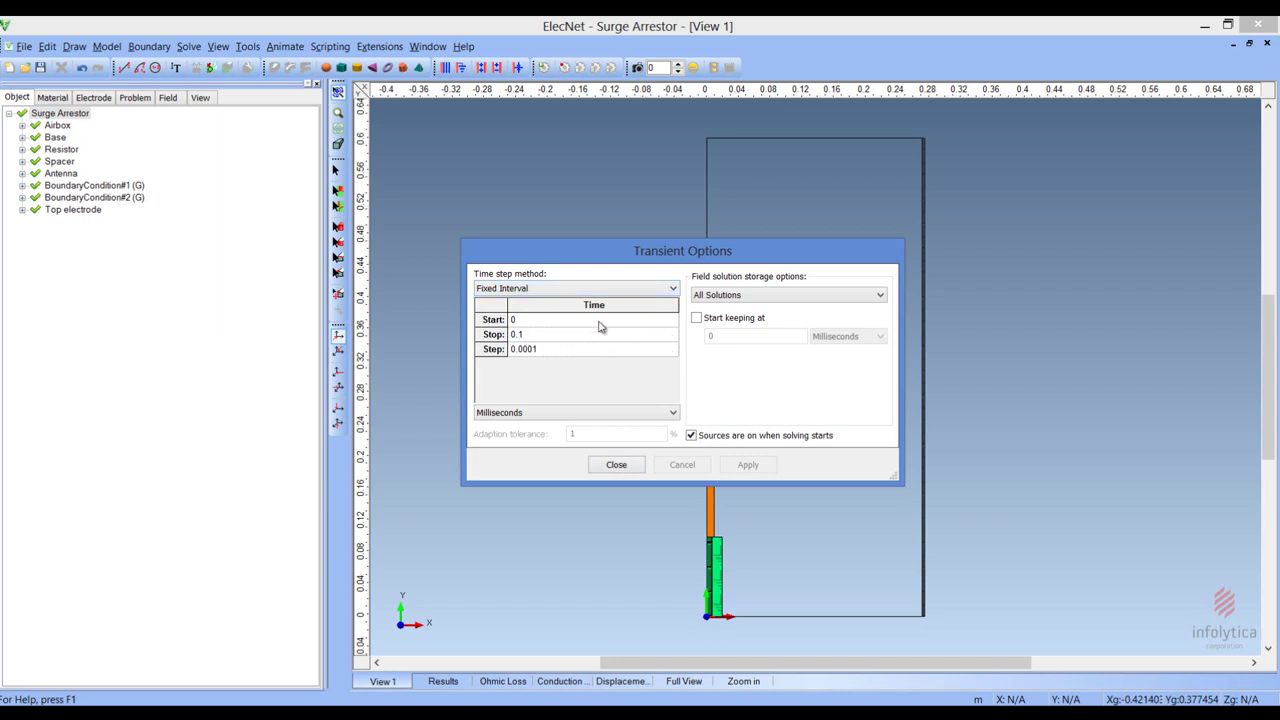
left_click(617, 465)
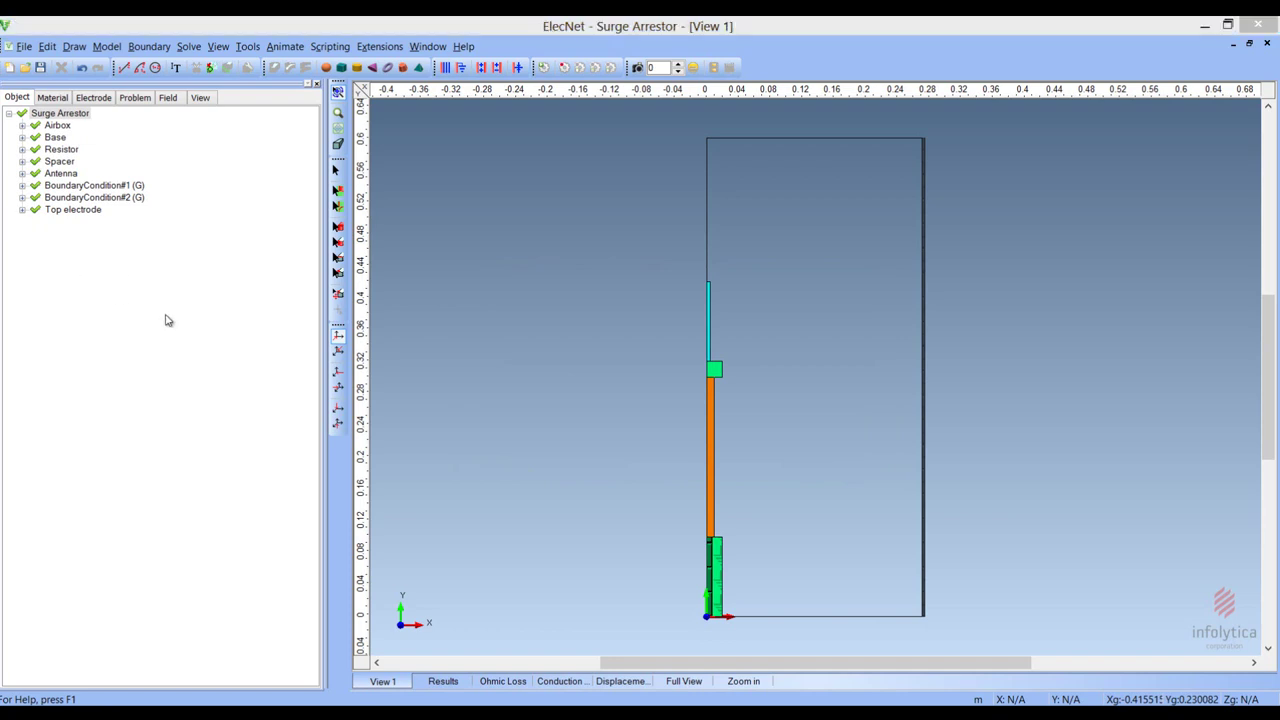
Step: Display the transient field solution at 0.0361 ms with V contours over the |E| smoothed shaded plot
left_click(168, 98)
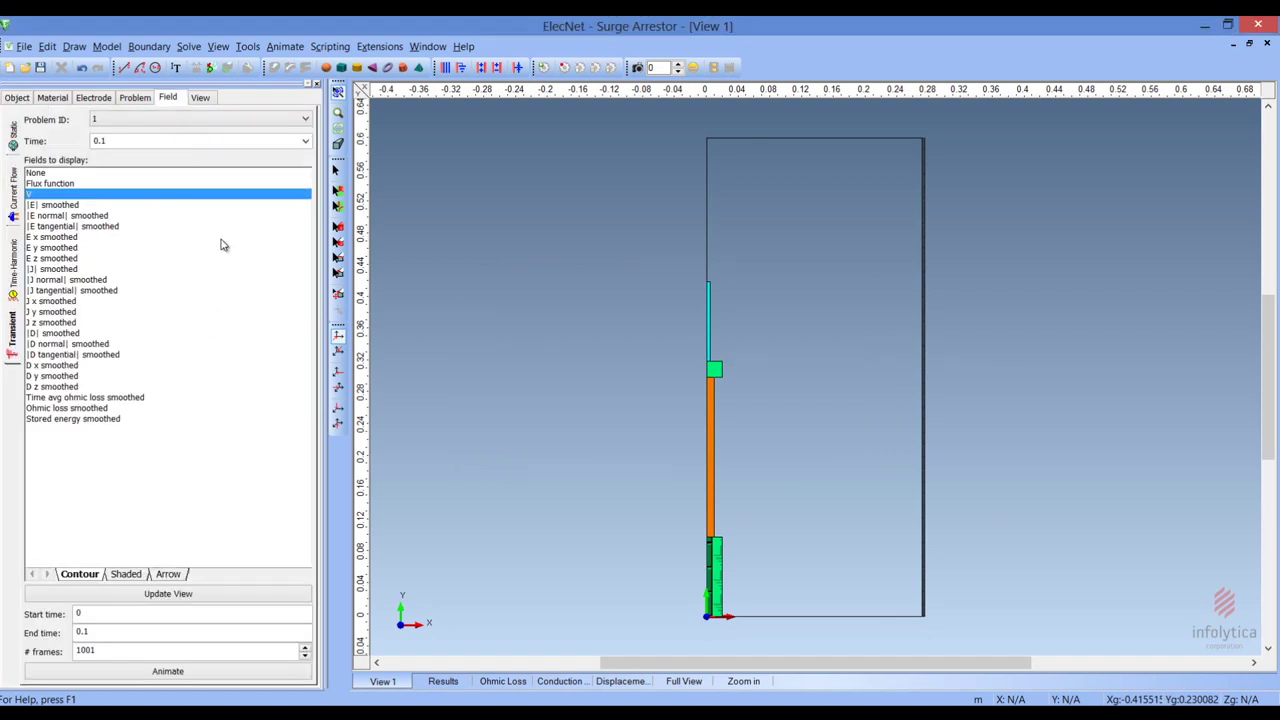
left_click(305, 141)
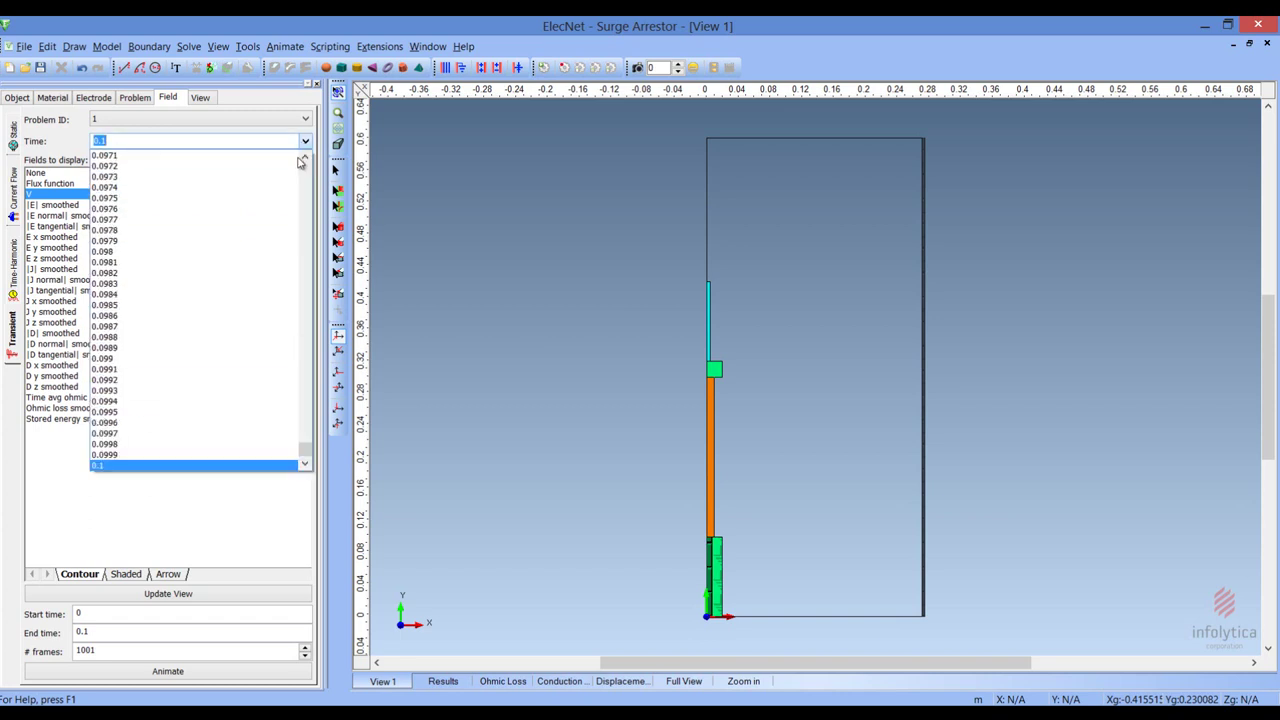
left_click(308, 441)
left_click_drag(308, 441, 307, 272)
left_click(148, 209)
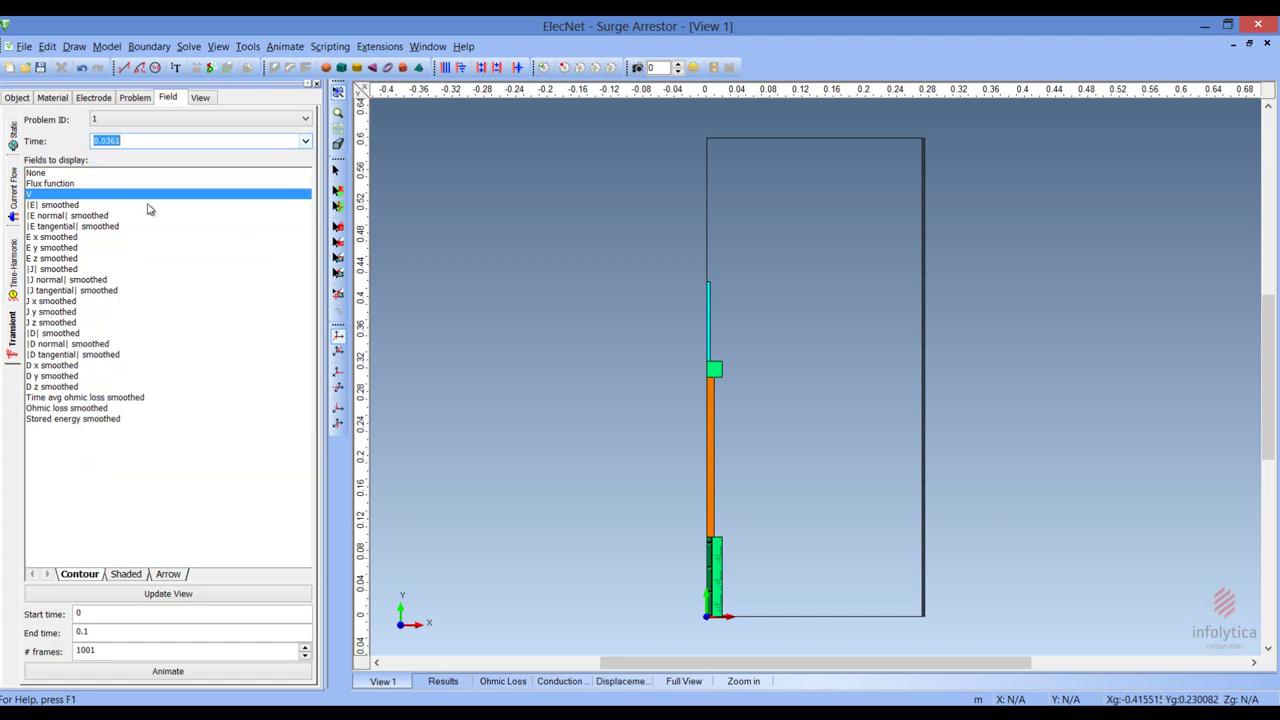
left_click(170, 596)
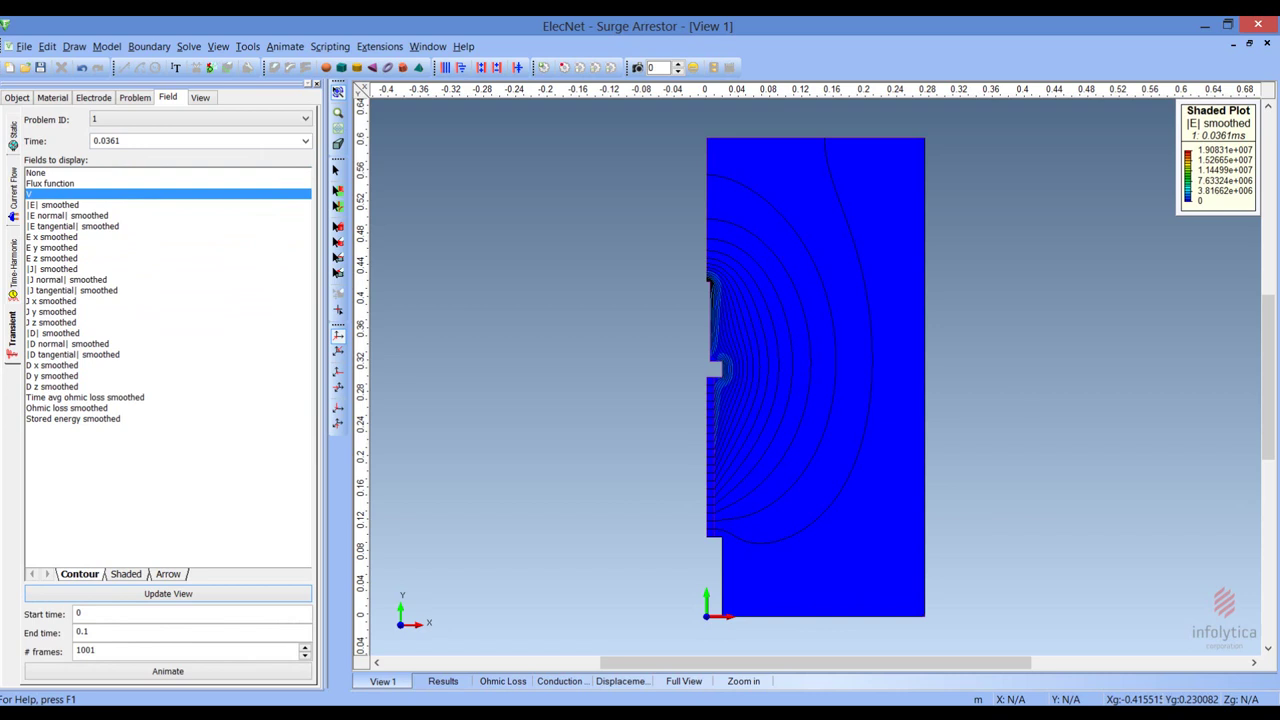
Step: Display the V contours and |E| smoothed shaded plot for the solution time 0.0745 ms
left_click(305, 143)
scroll(170, 408, "down", 5)
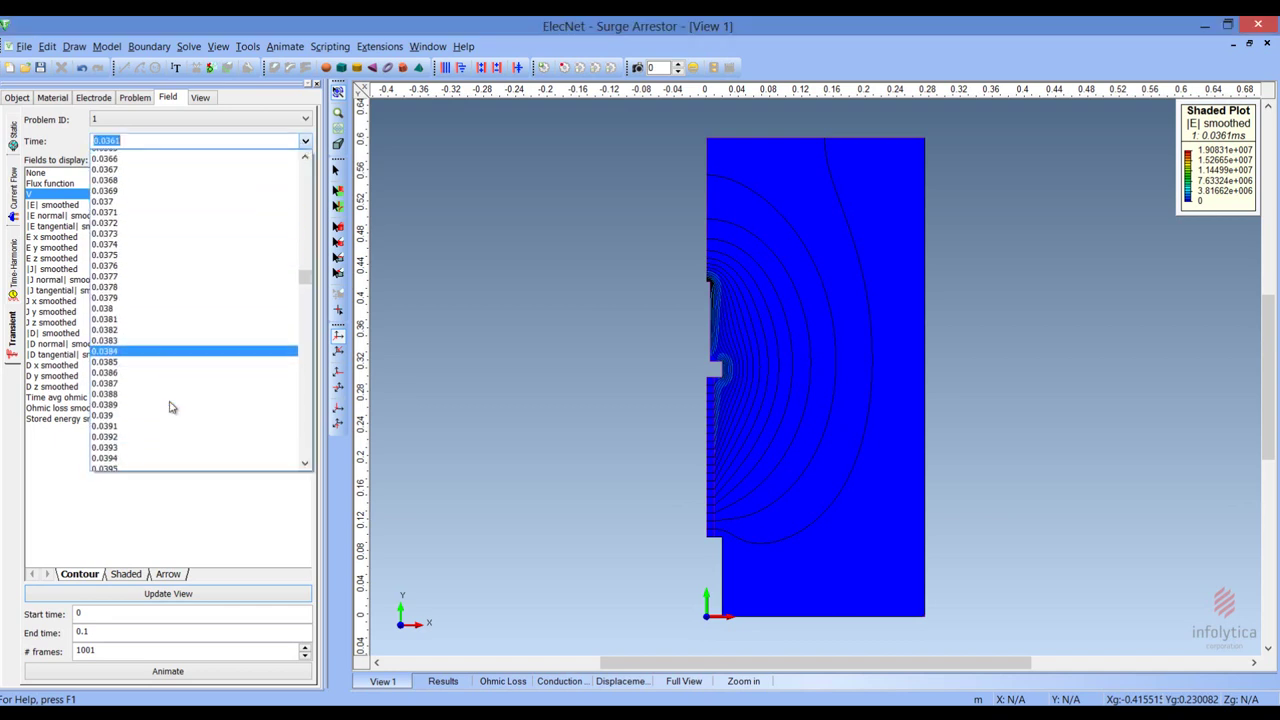
left_click_drag(308, 290, 308, 380)
left_click(143, 380)
left_click(170, 594)
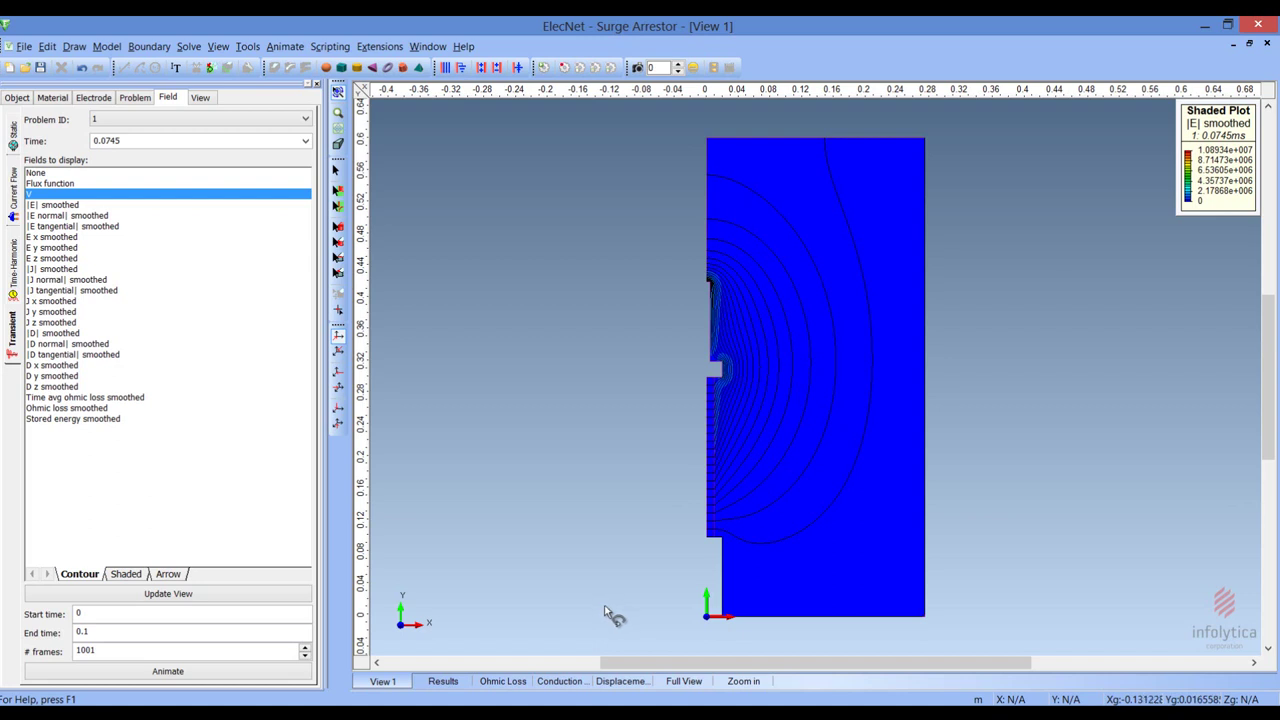
Step: Examine the transient field animation in Full View, stopping it and replaying it from the first frame
left_click(684, 681)
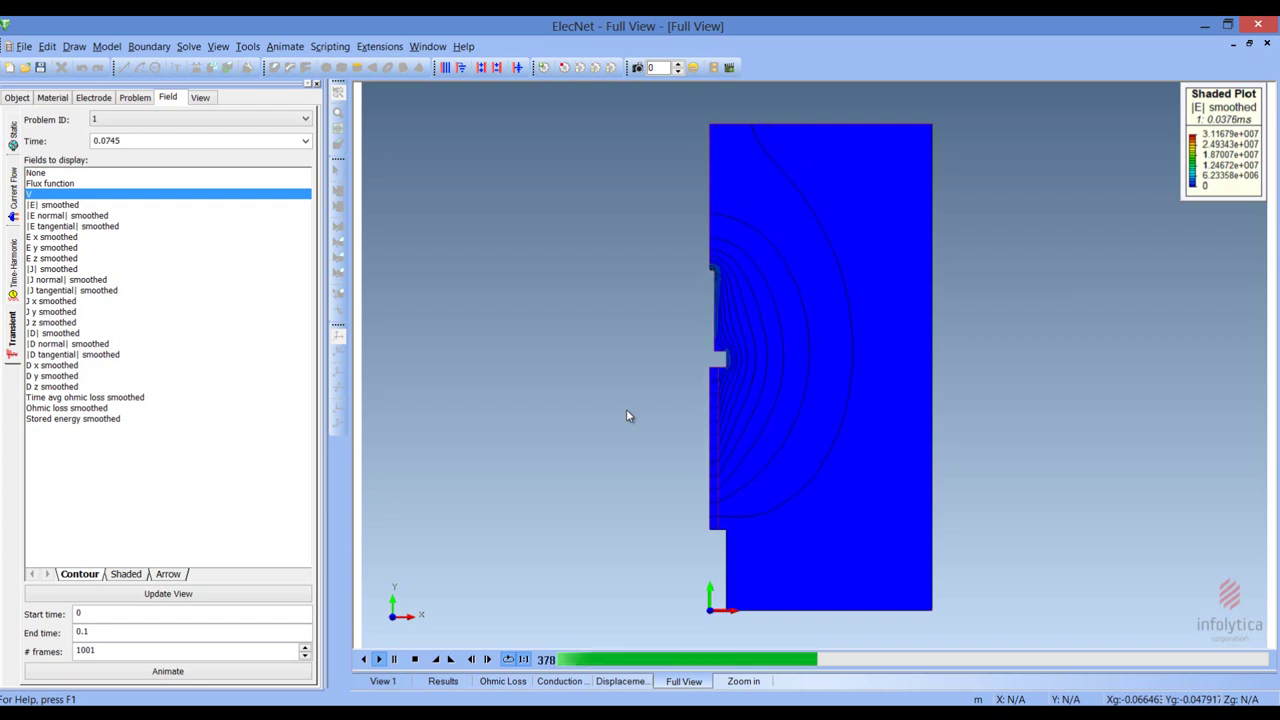
left_click(415, 660)
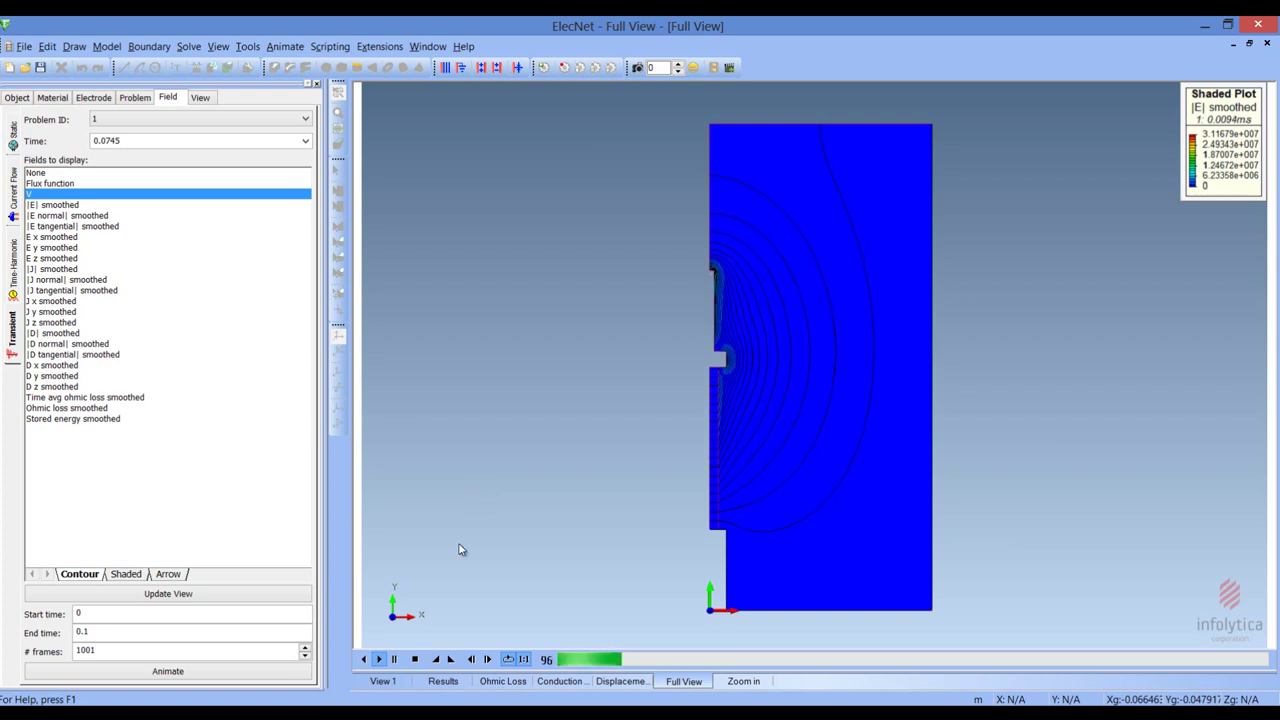
left_click(415, 660)
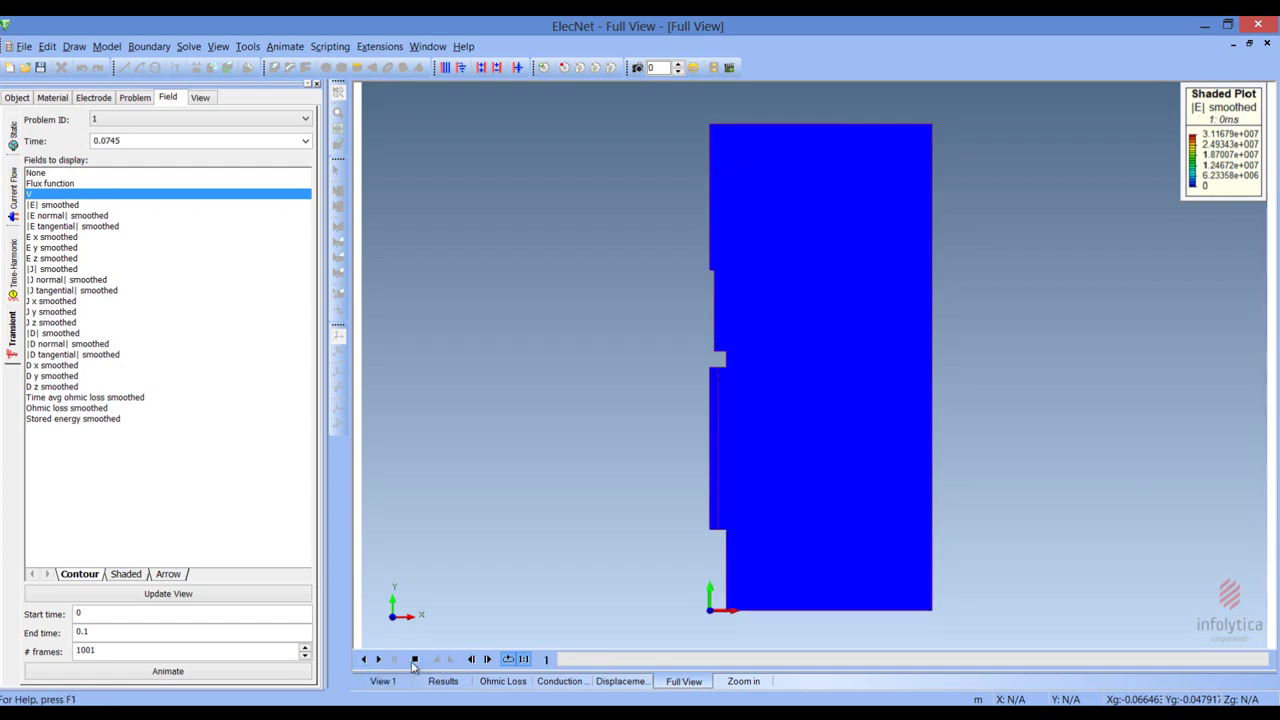
left_click(380, 660)
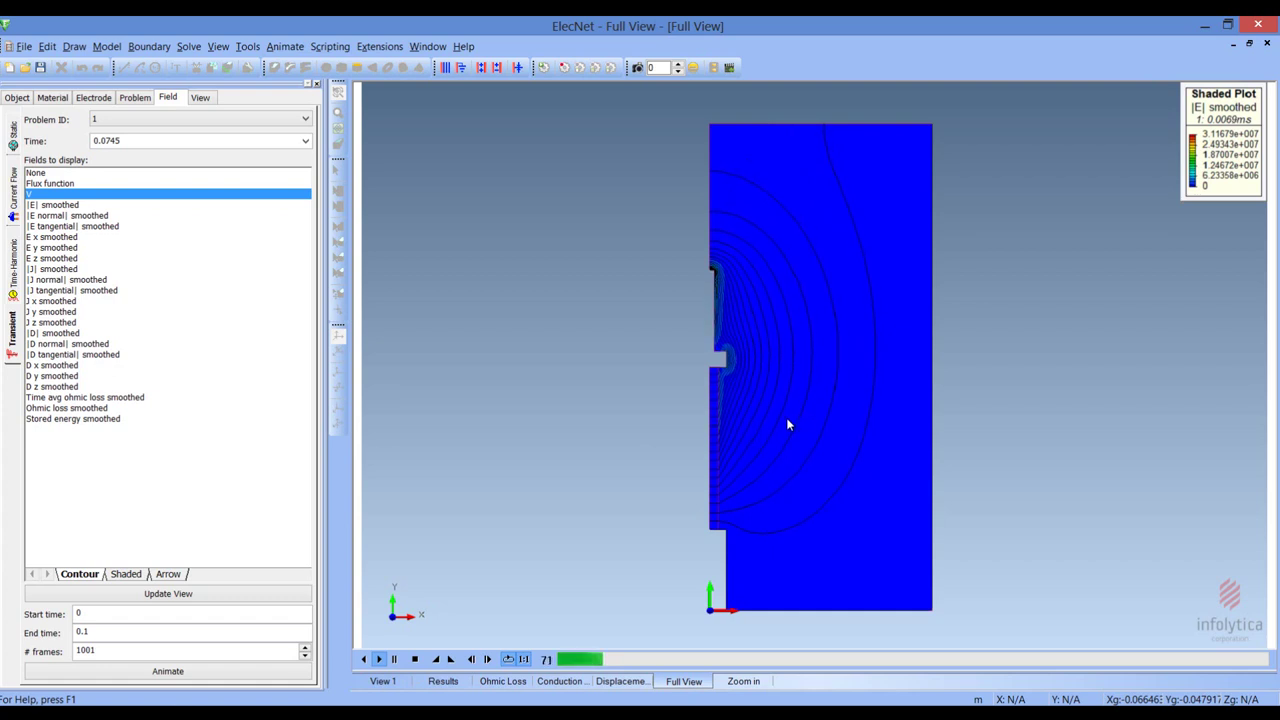
Step: Stop the Full View animation, play the transient field animation in the Zoom in view at increased speed, and stop it
left_click(415, 661)
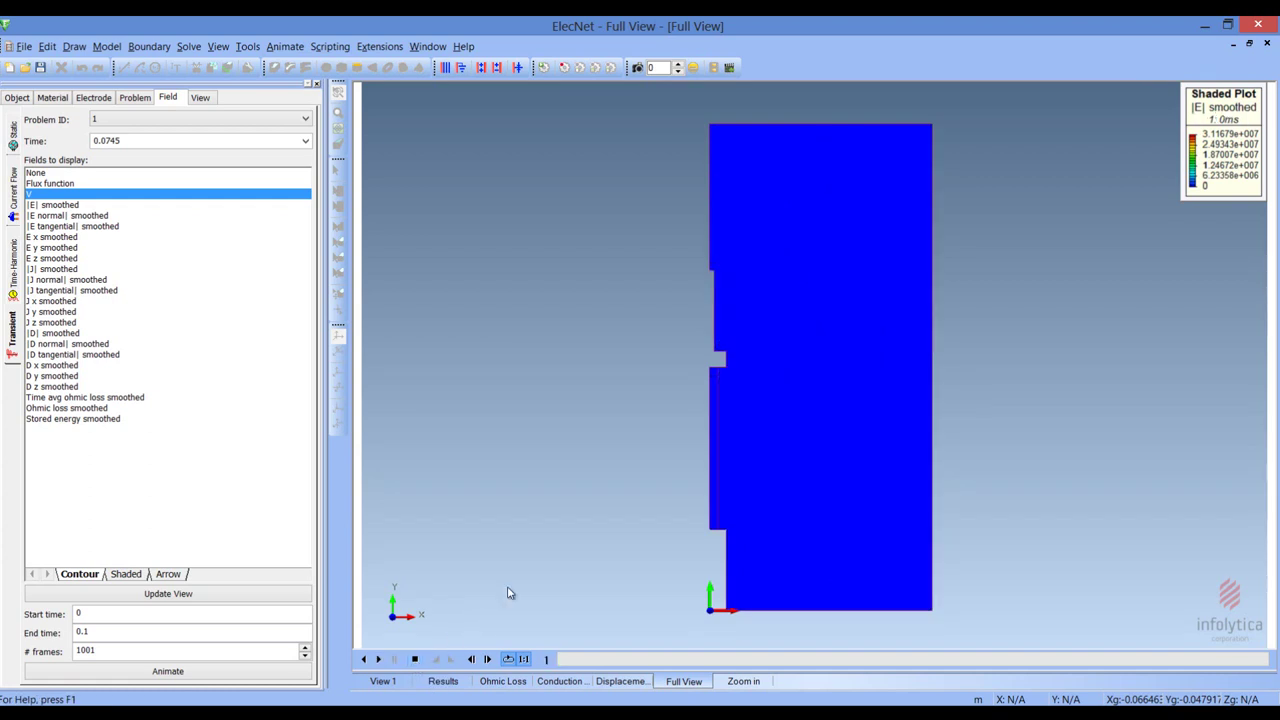
left_click(745, 682)
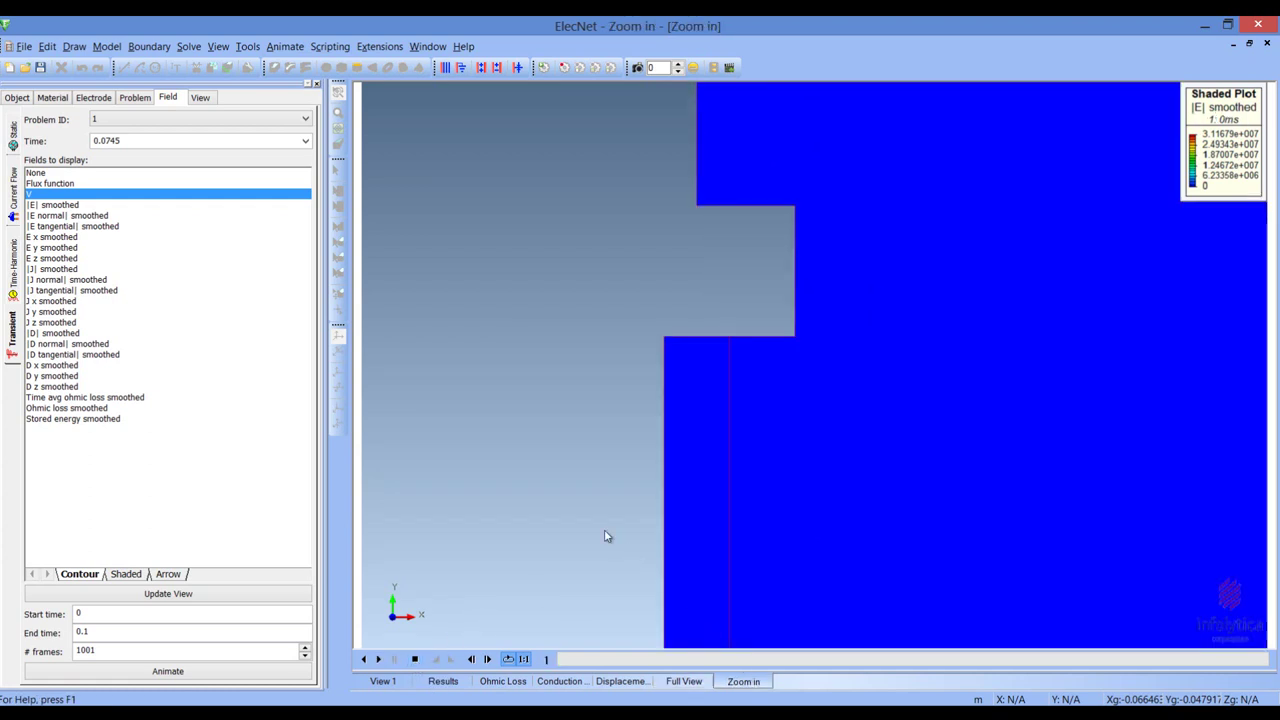
left_click(379, 660)
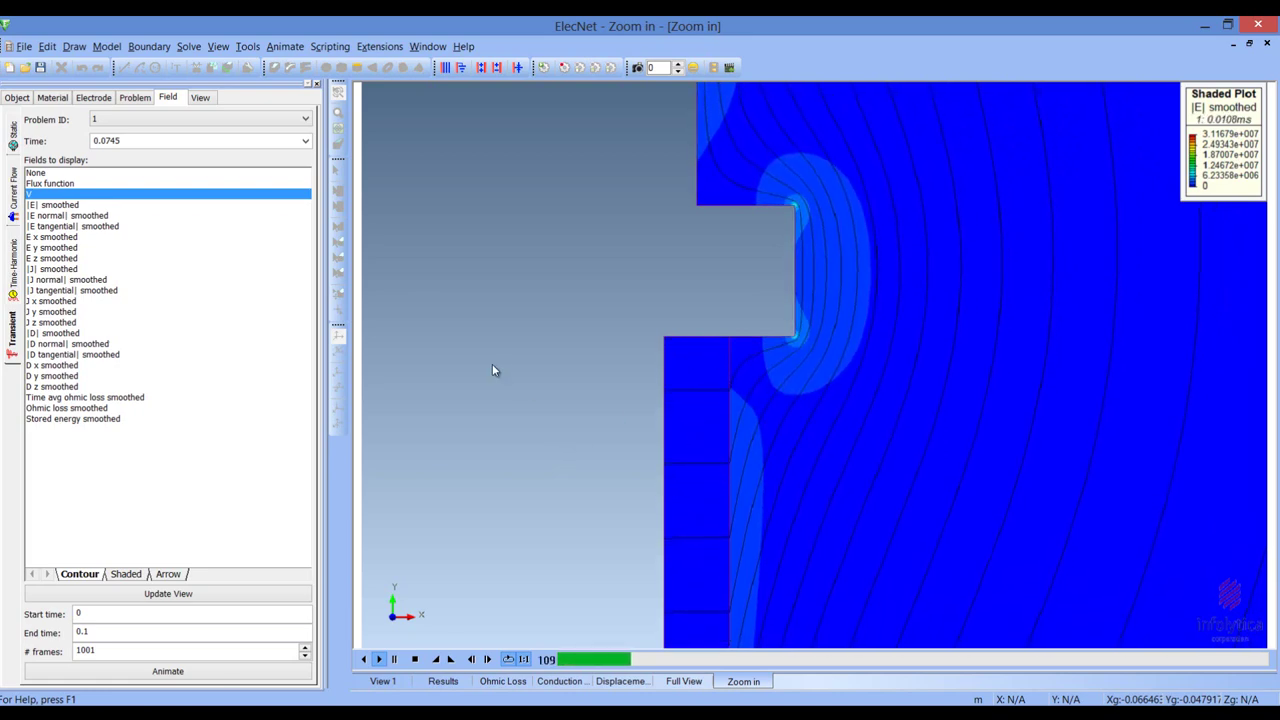
left_click(438, 660)
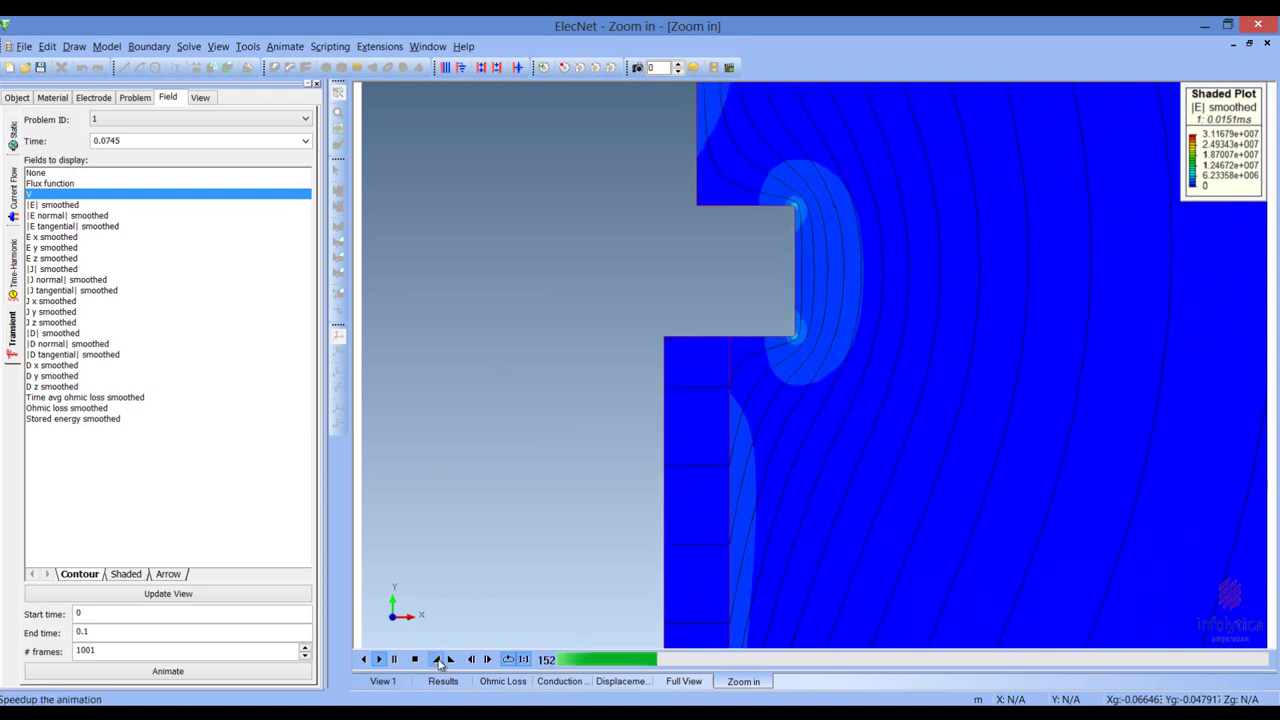
left_click(438, 660)
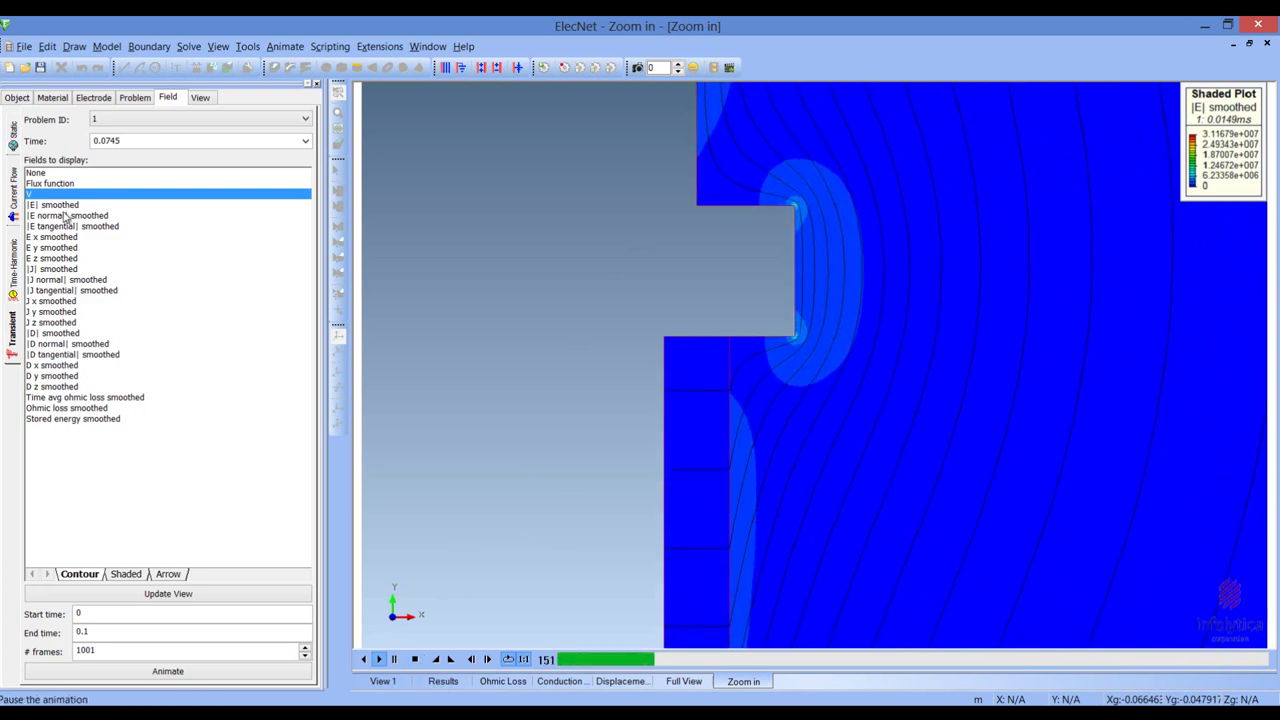
left_click(414, 659)
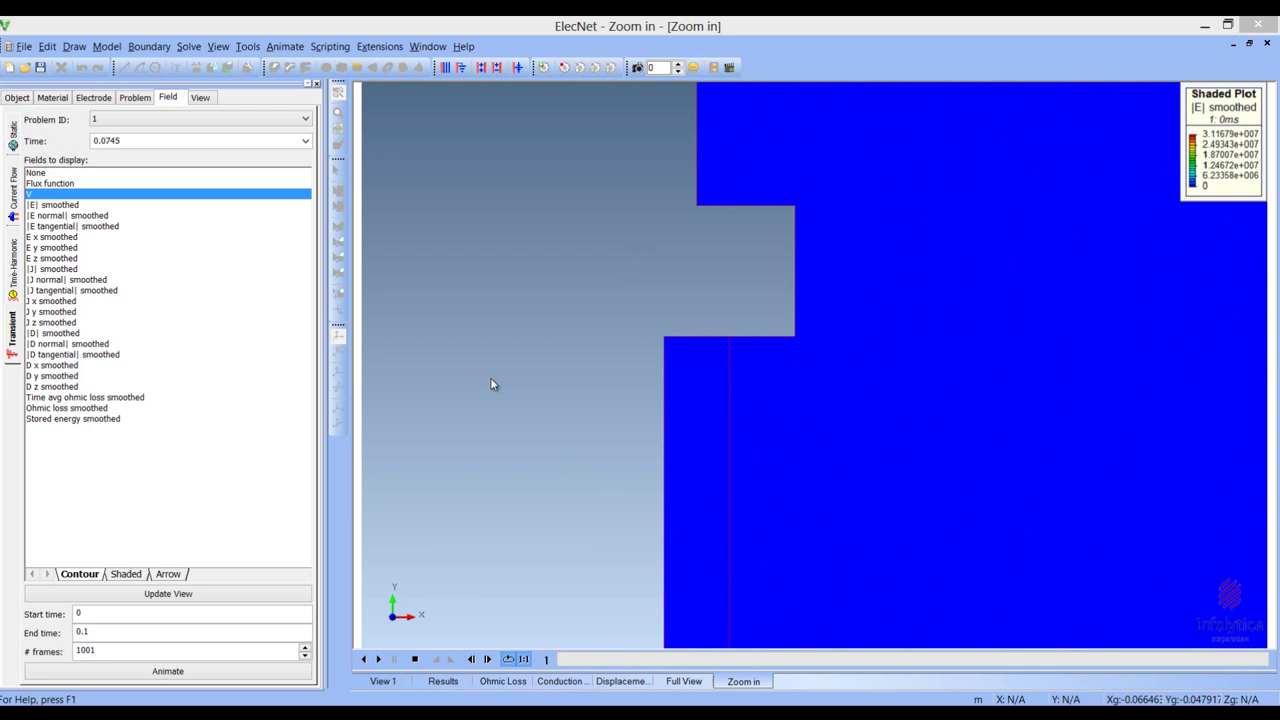
Step: Graph the resistor's ohmic loss over time in a new window from the Problem 1 results
left_click(445, 682)
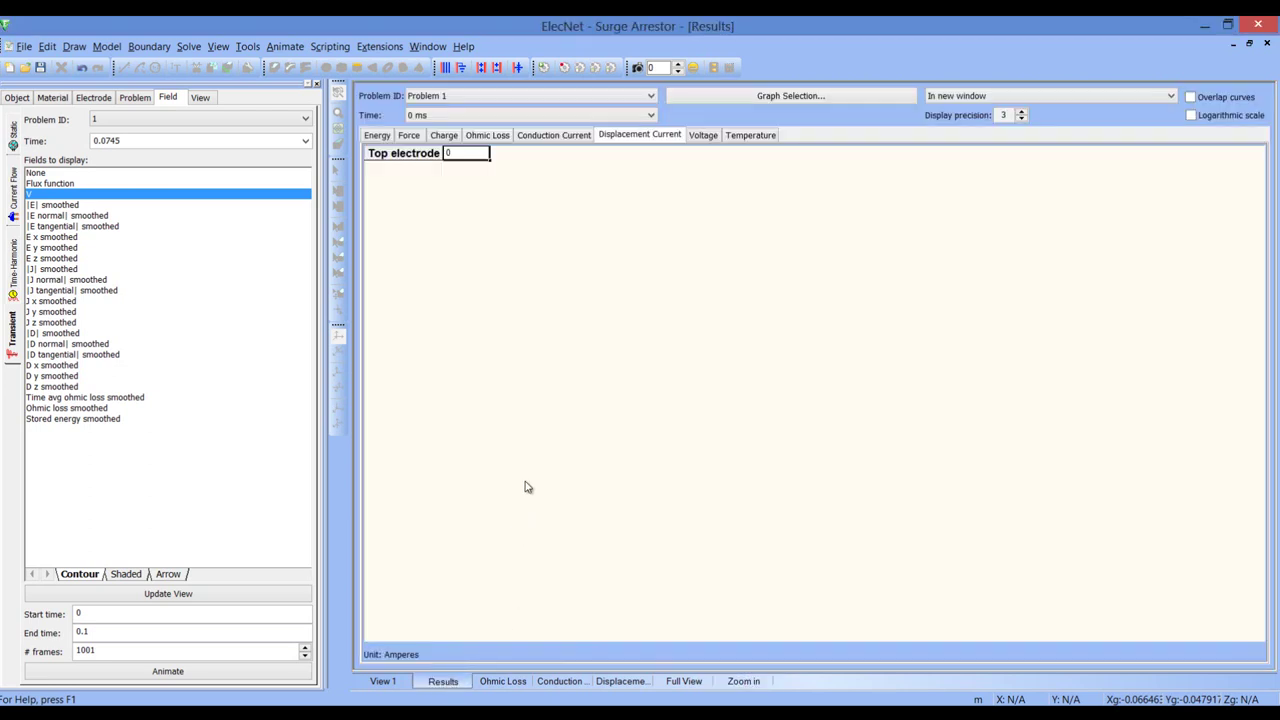
left_click(481, 137)
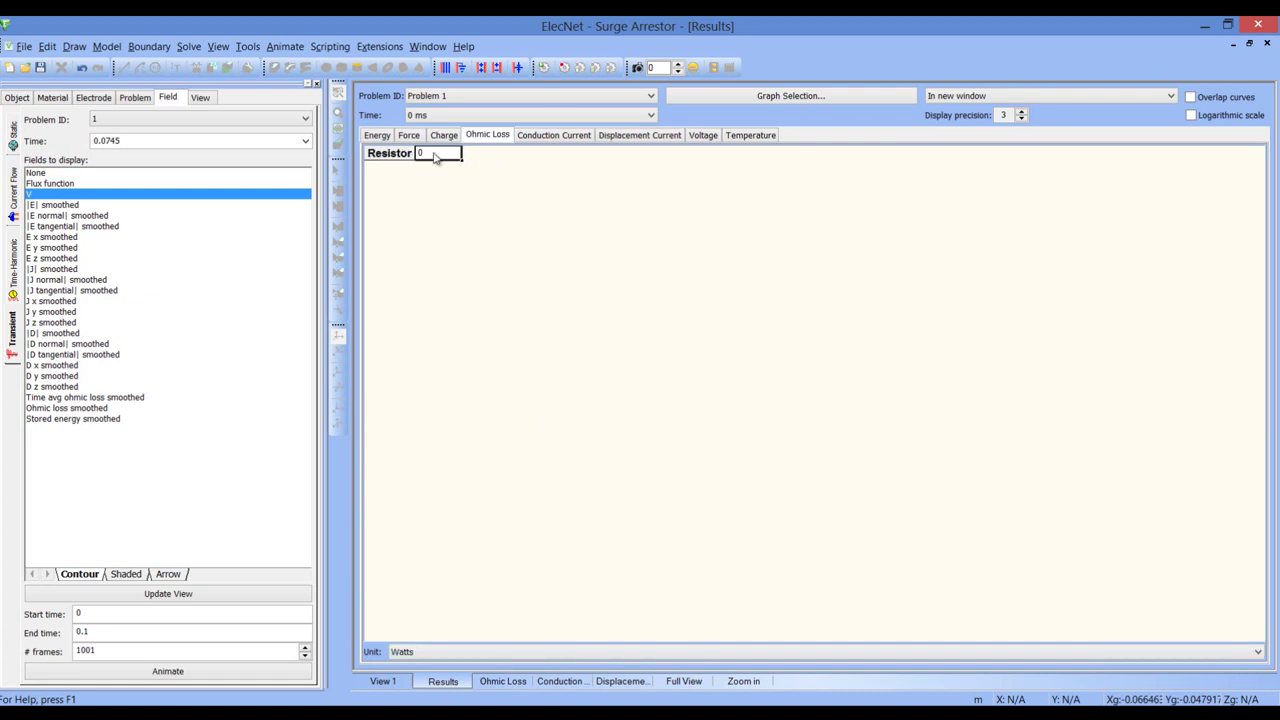
left_click(778, 97)
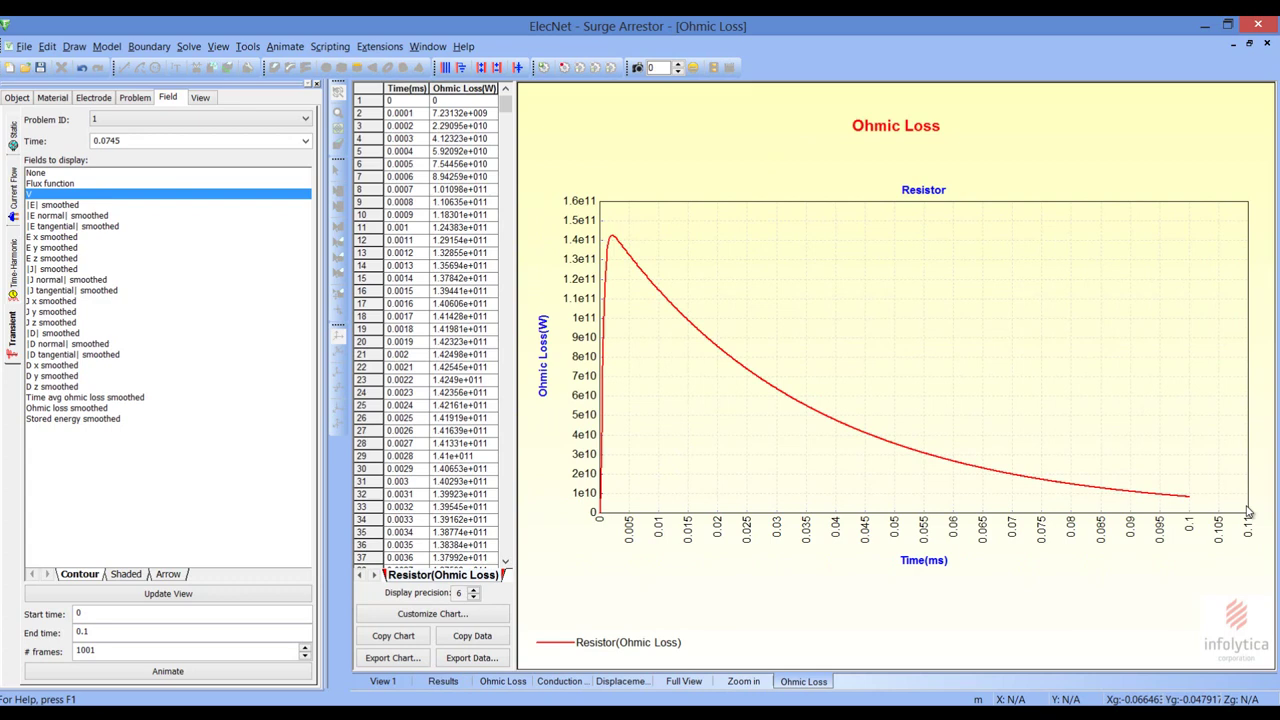
Step: Graph the top electrode's conduction current over time in a new window from the Problem 1 results
left_click(446, 682)
left_click(565, 136)
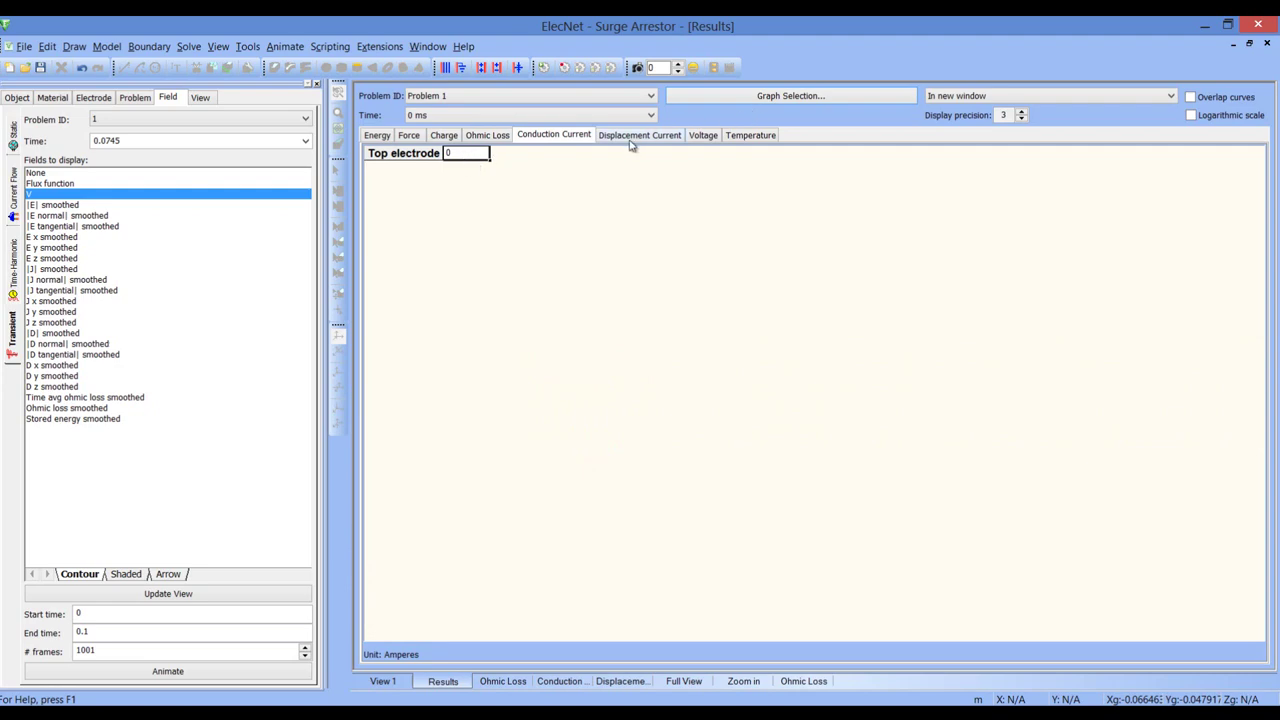
left_click(736, 95)
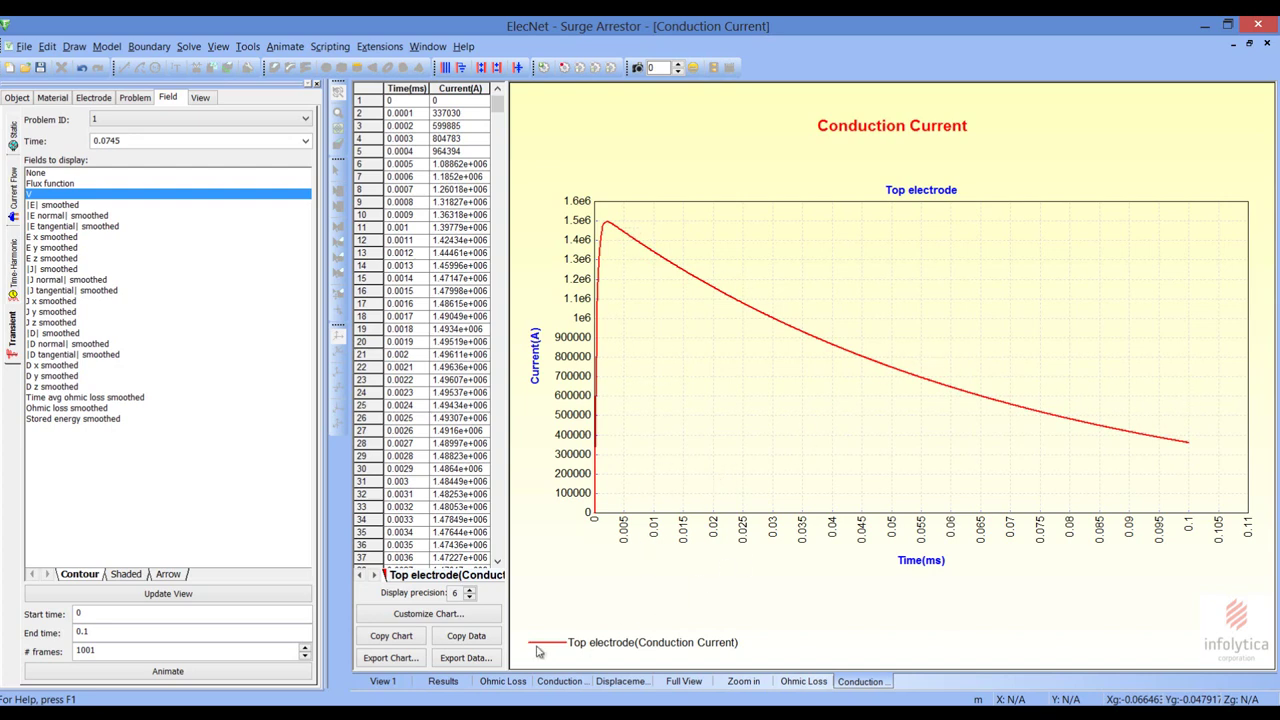
Step: Graph the top electrode's displacement current over time in a new window and magnify the initial spike, up to about 0.0047 ms
left_click(443, 683)
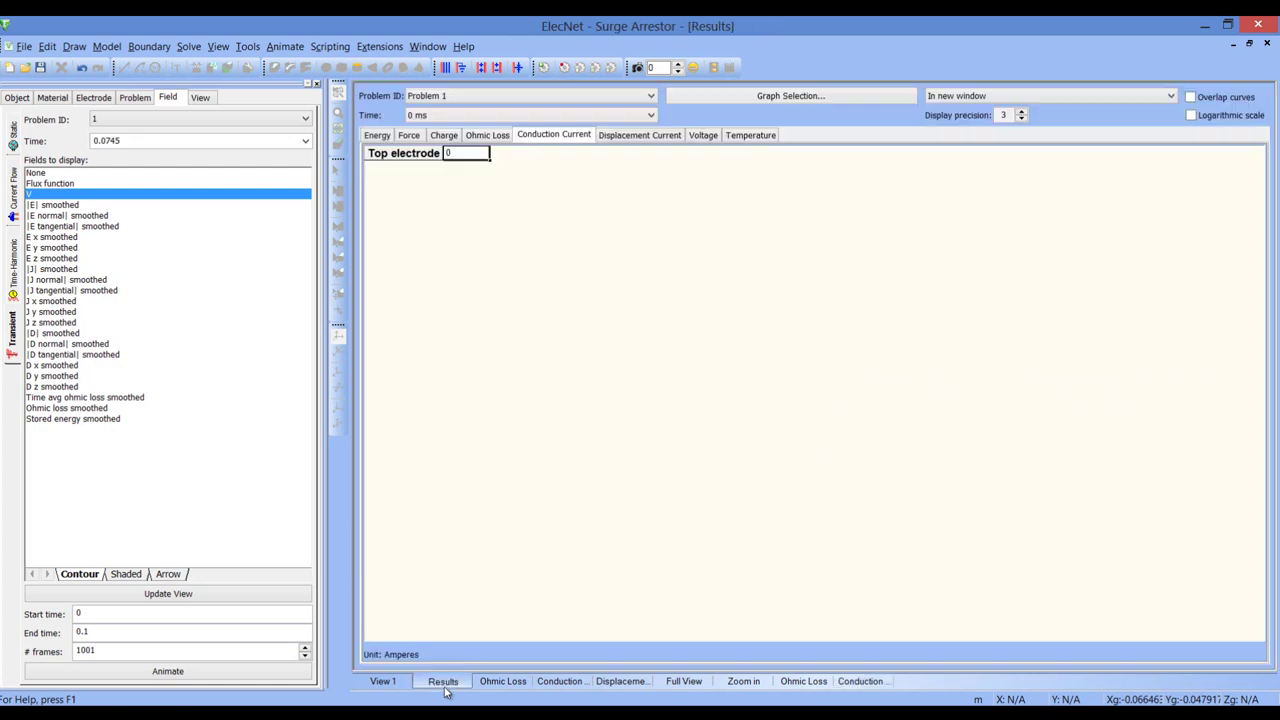
left_click(640, 140)
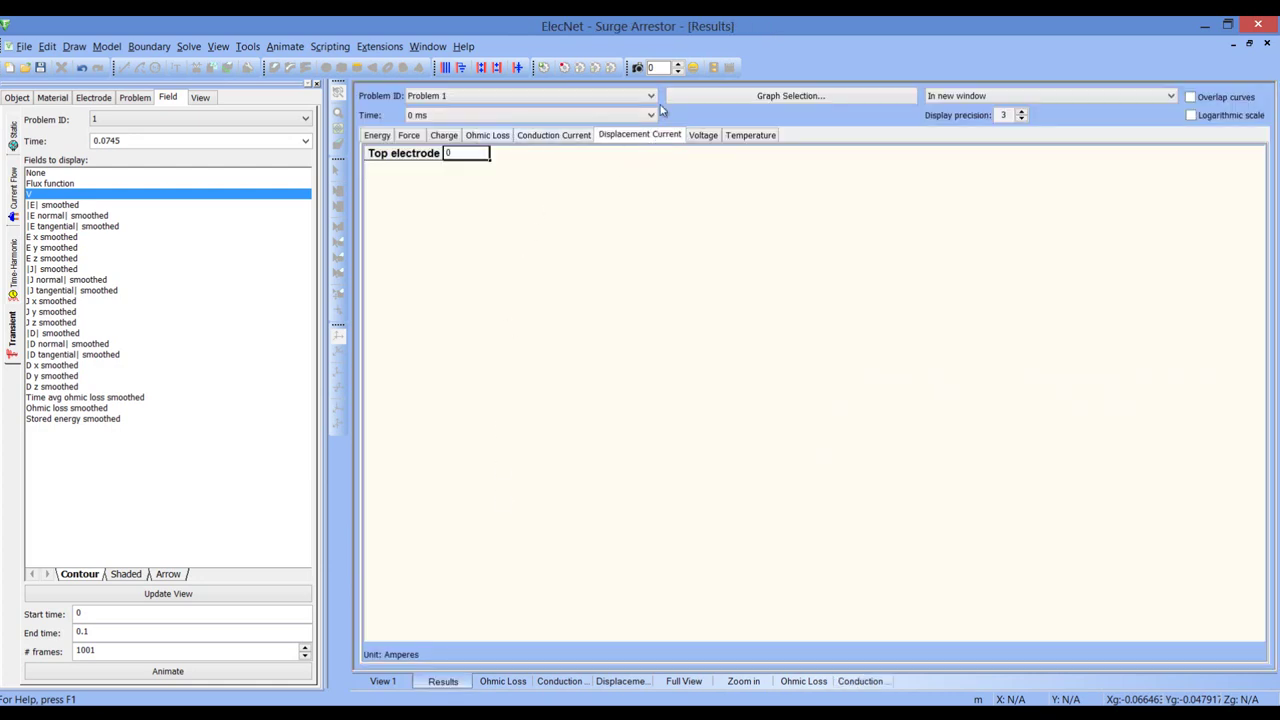
left_click(760, 97)
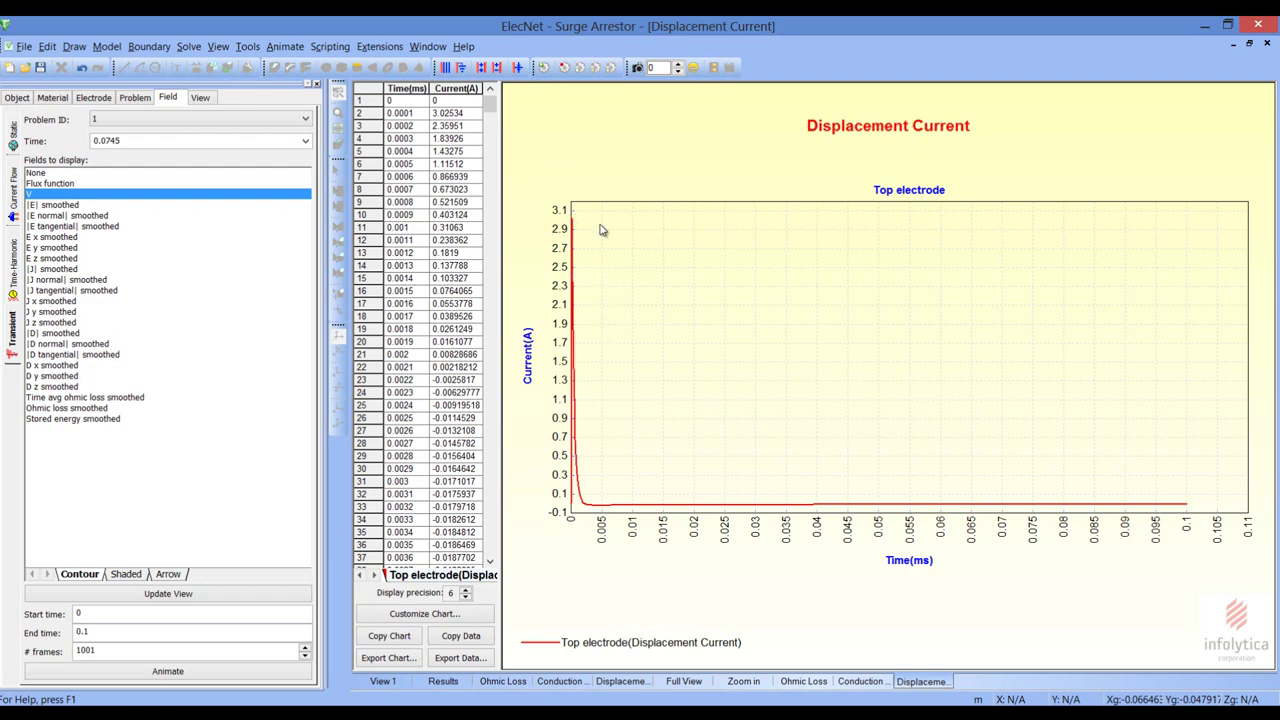
left_click_drag(600, 218, 562, 515)
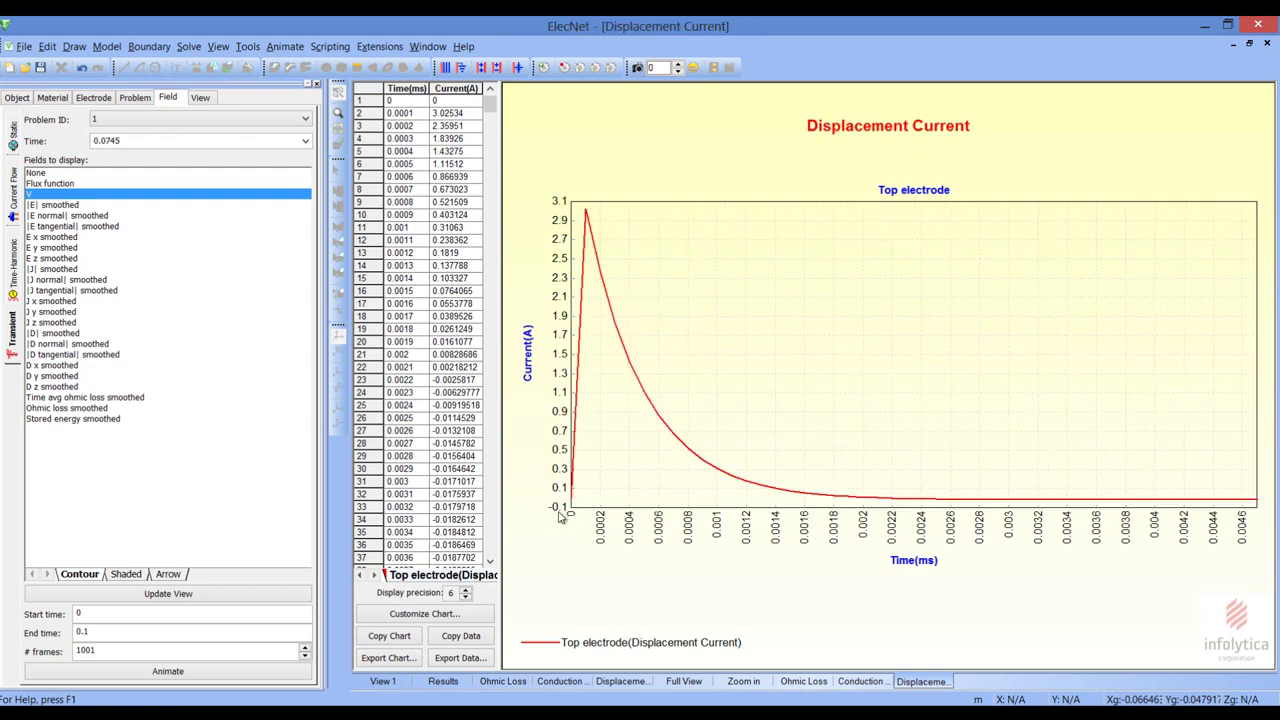